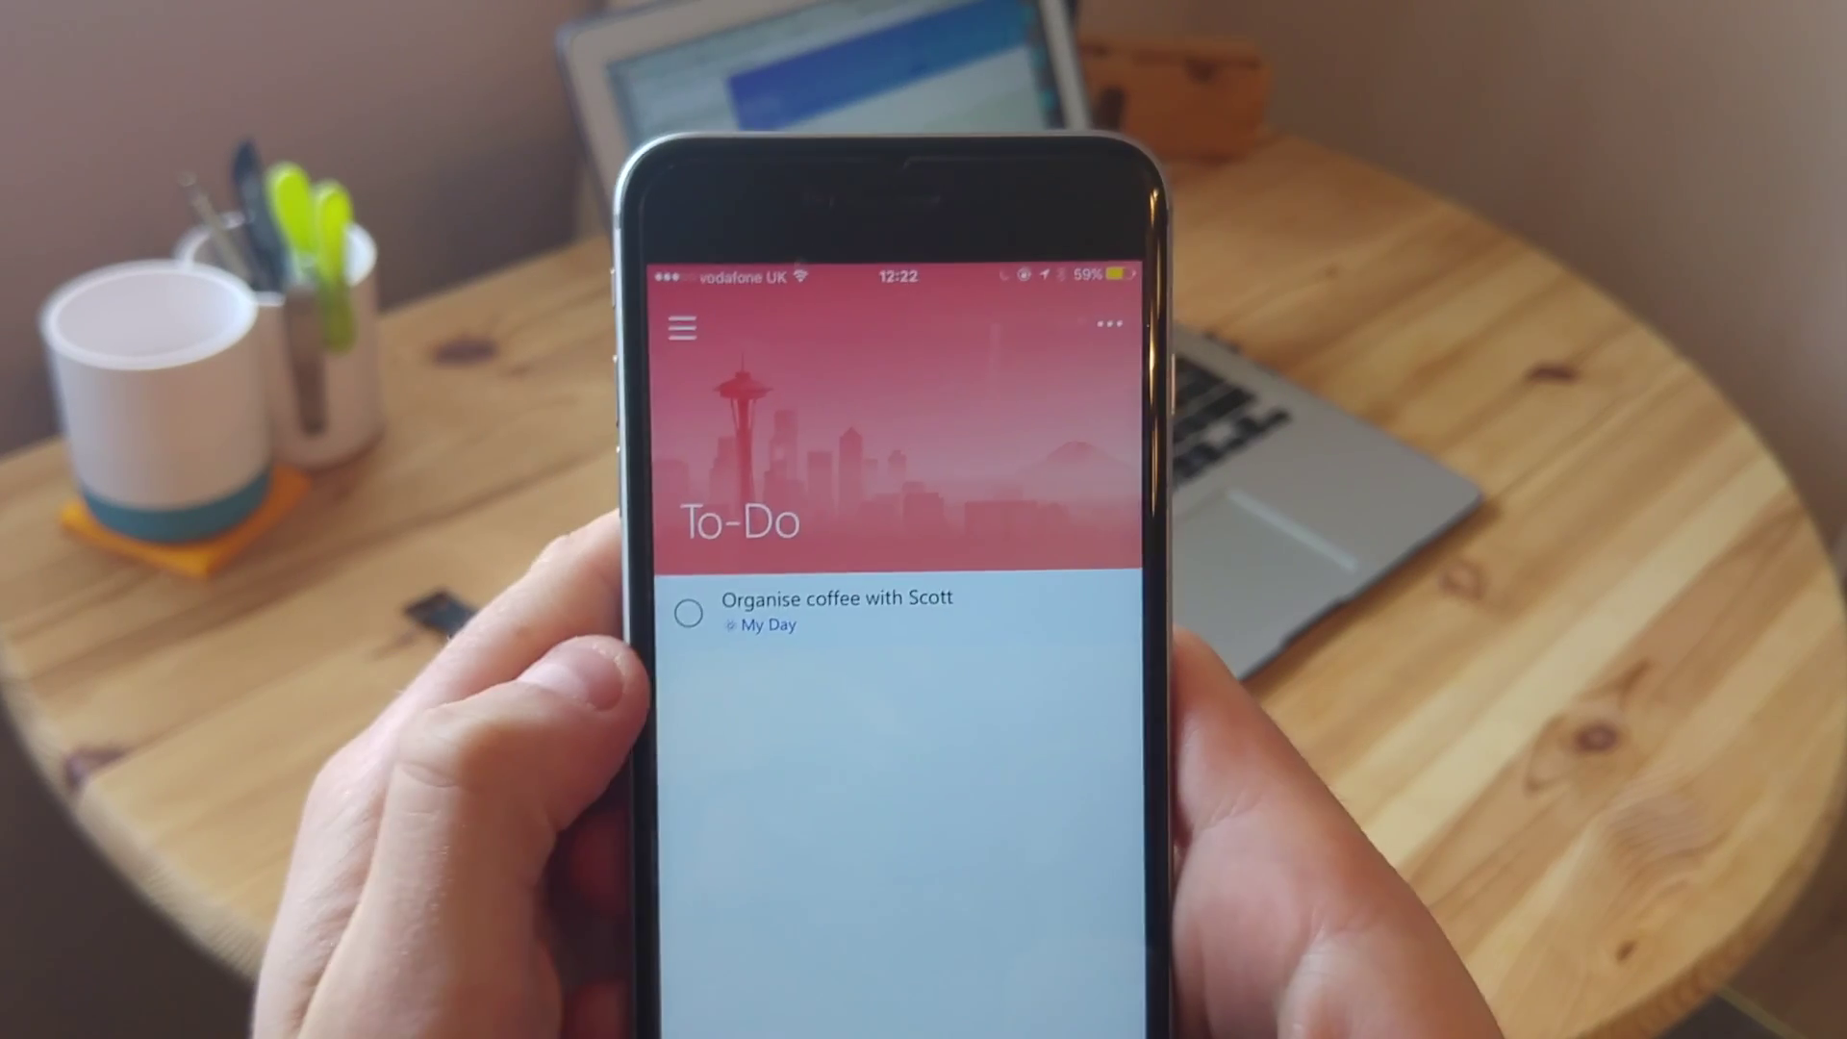
# Step: Give the Eating list a green theme
pyautogui.click(926, 510)
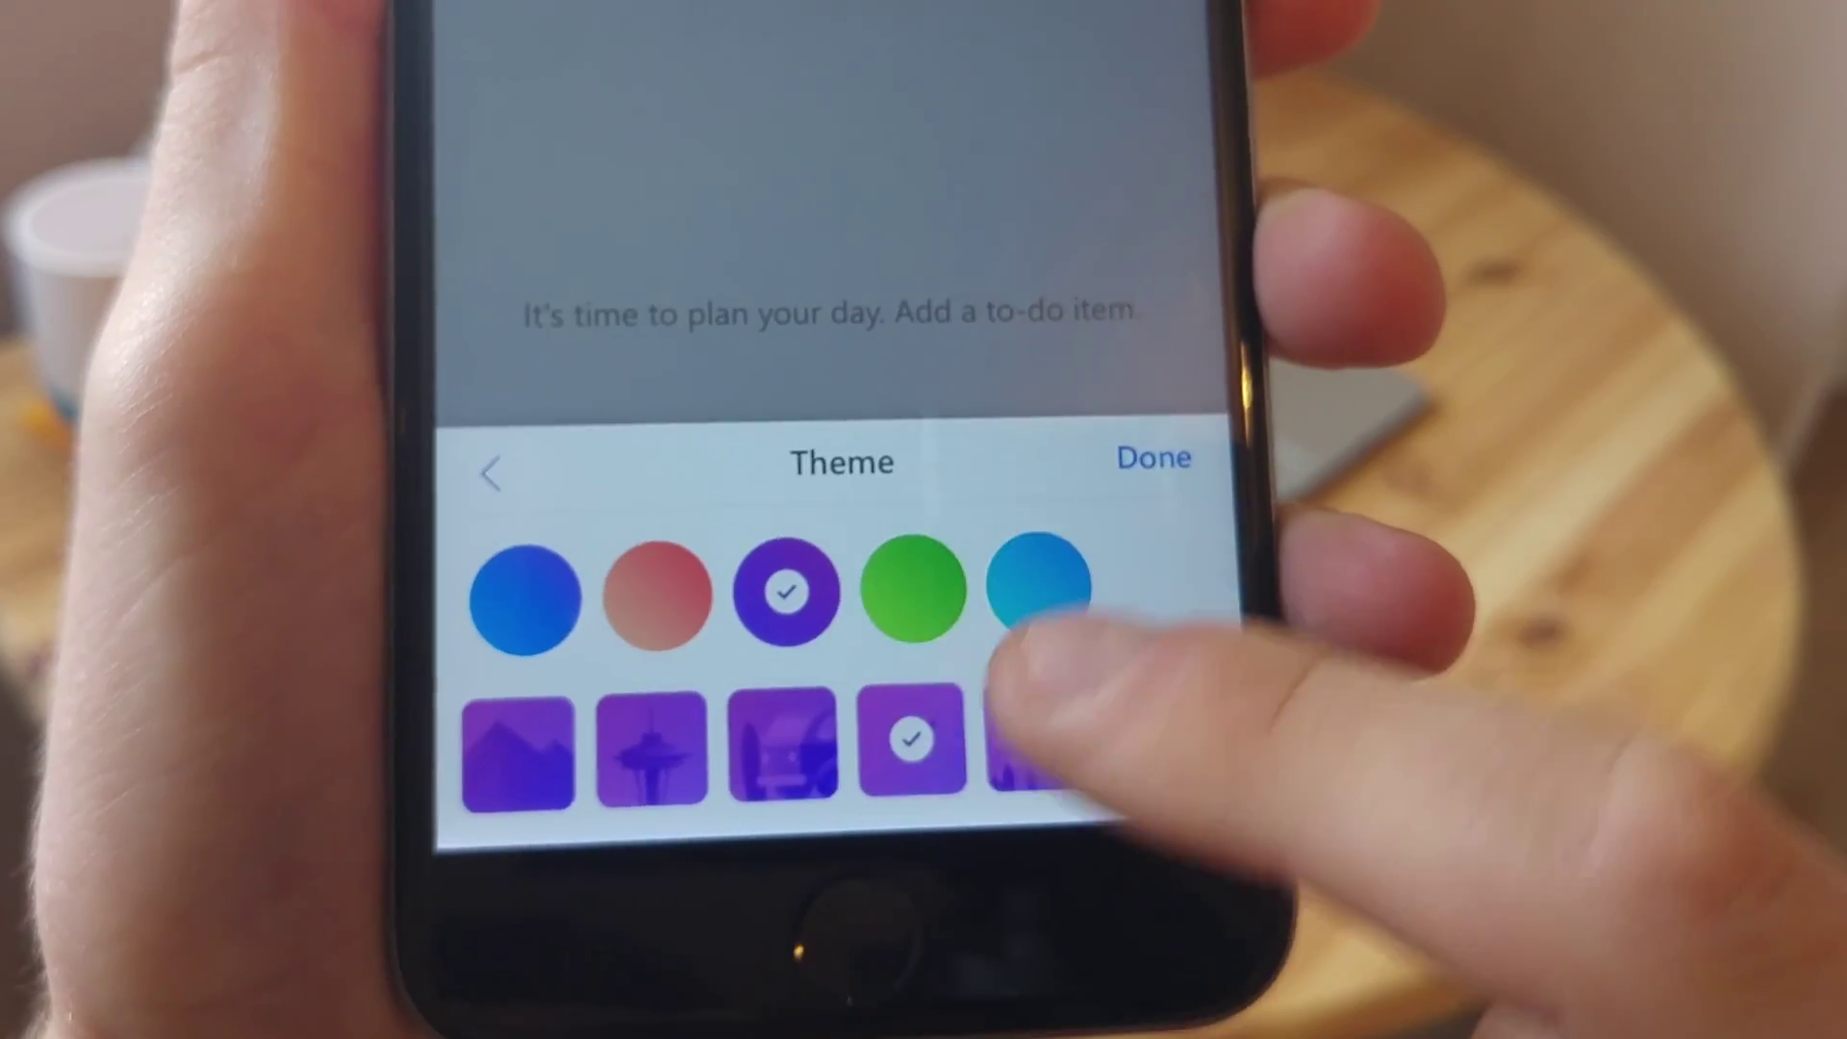
pyautogui.click(1077, 775)
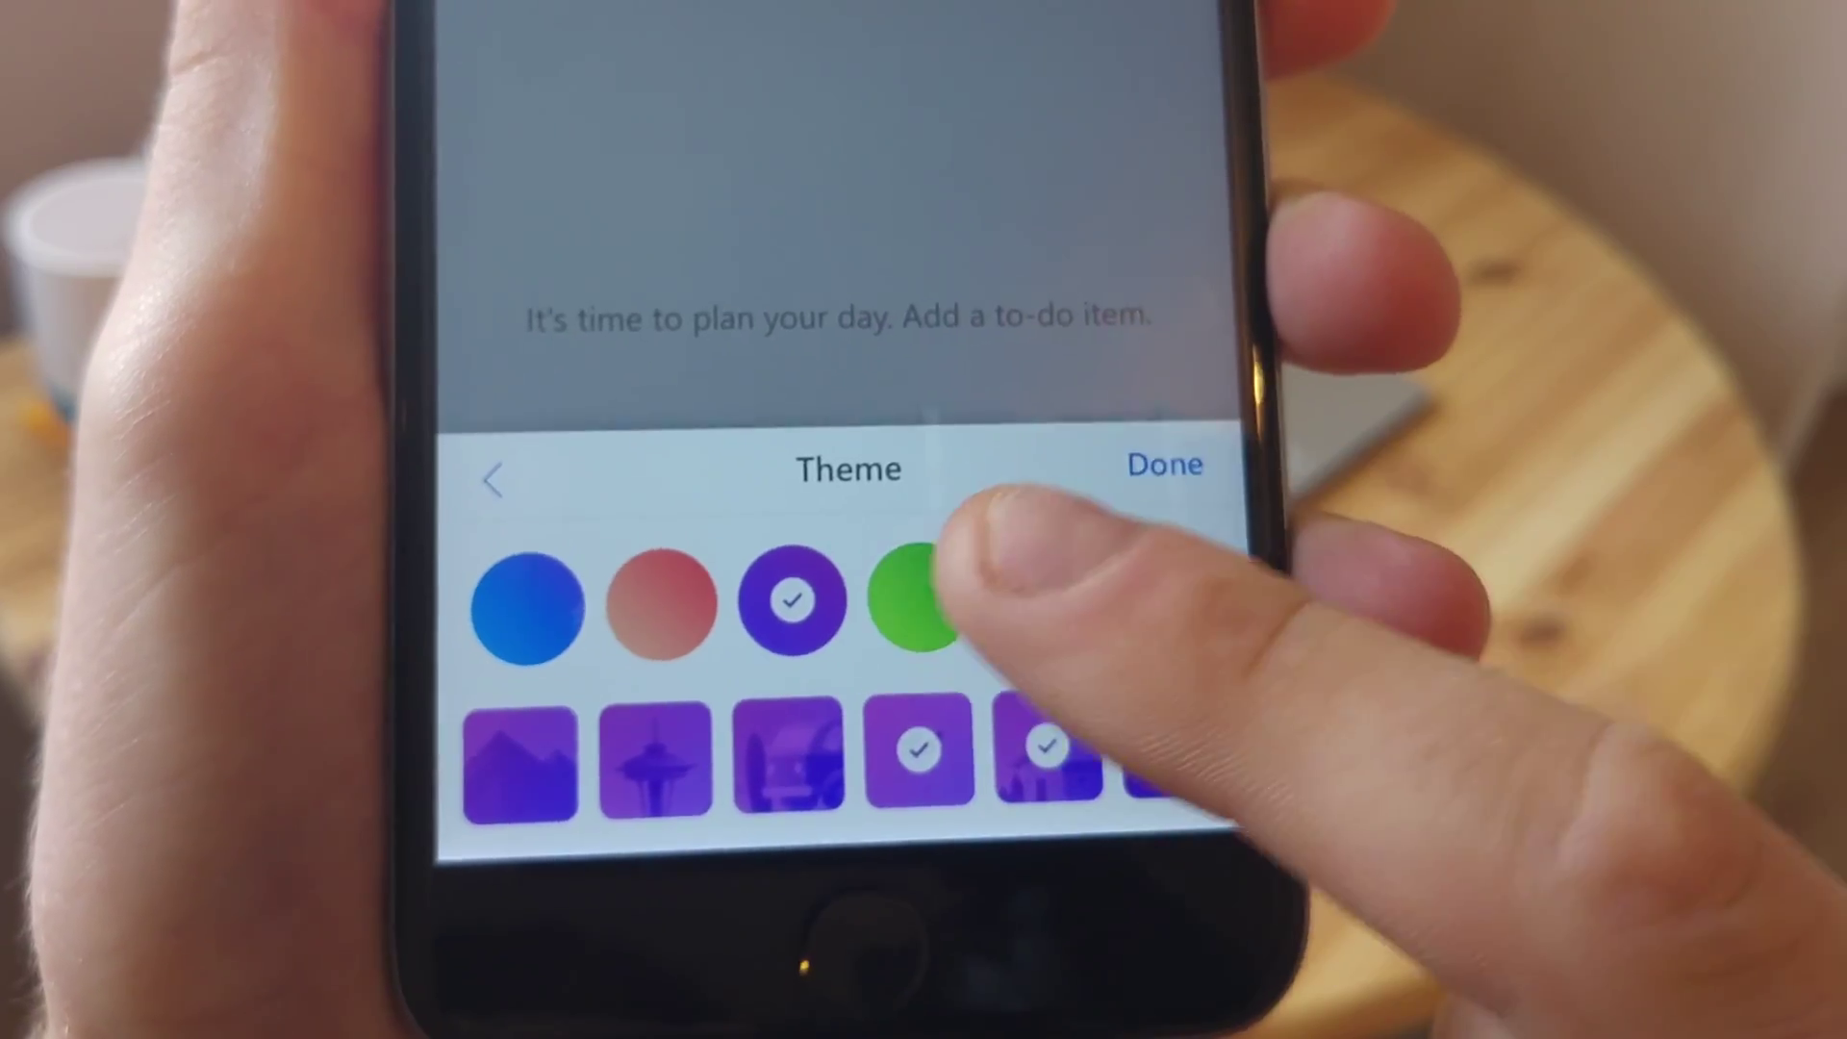
pyautogui.click(989, 654)
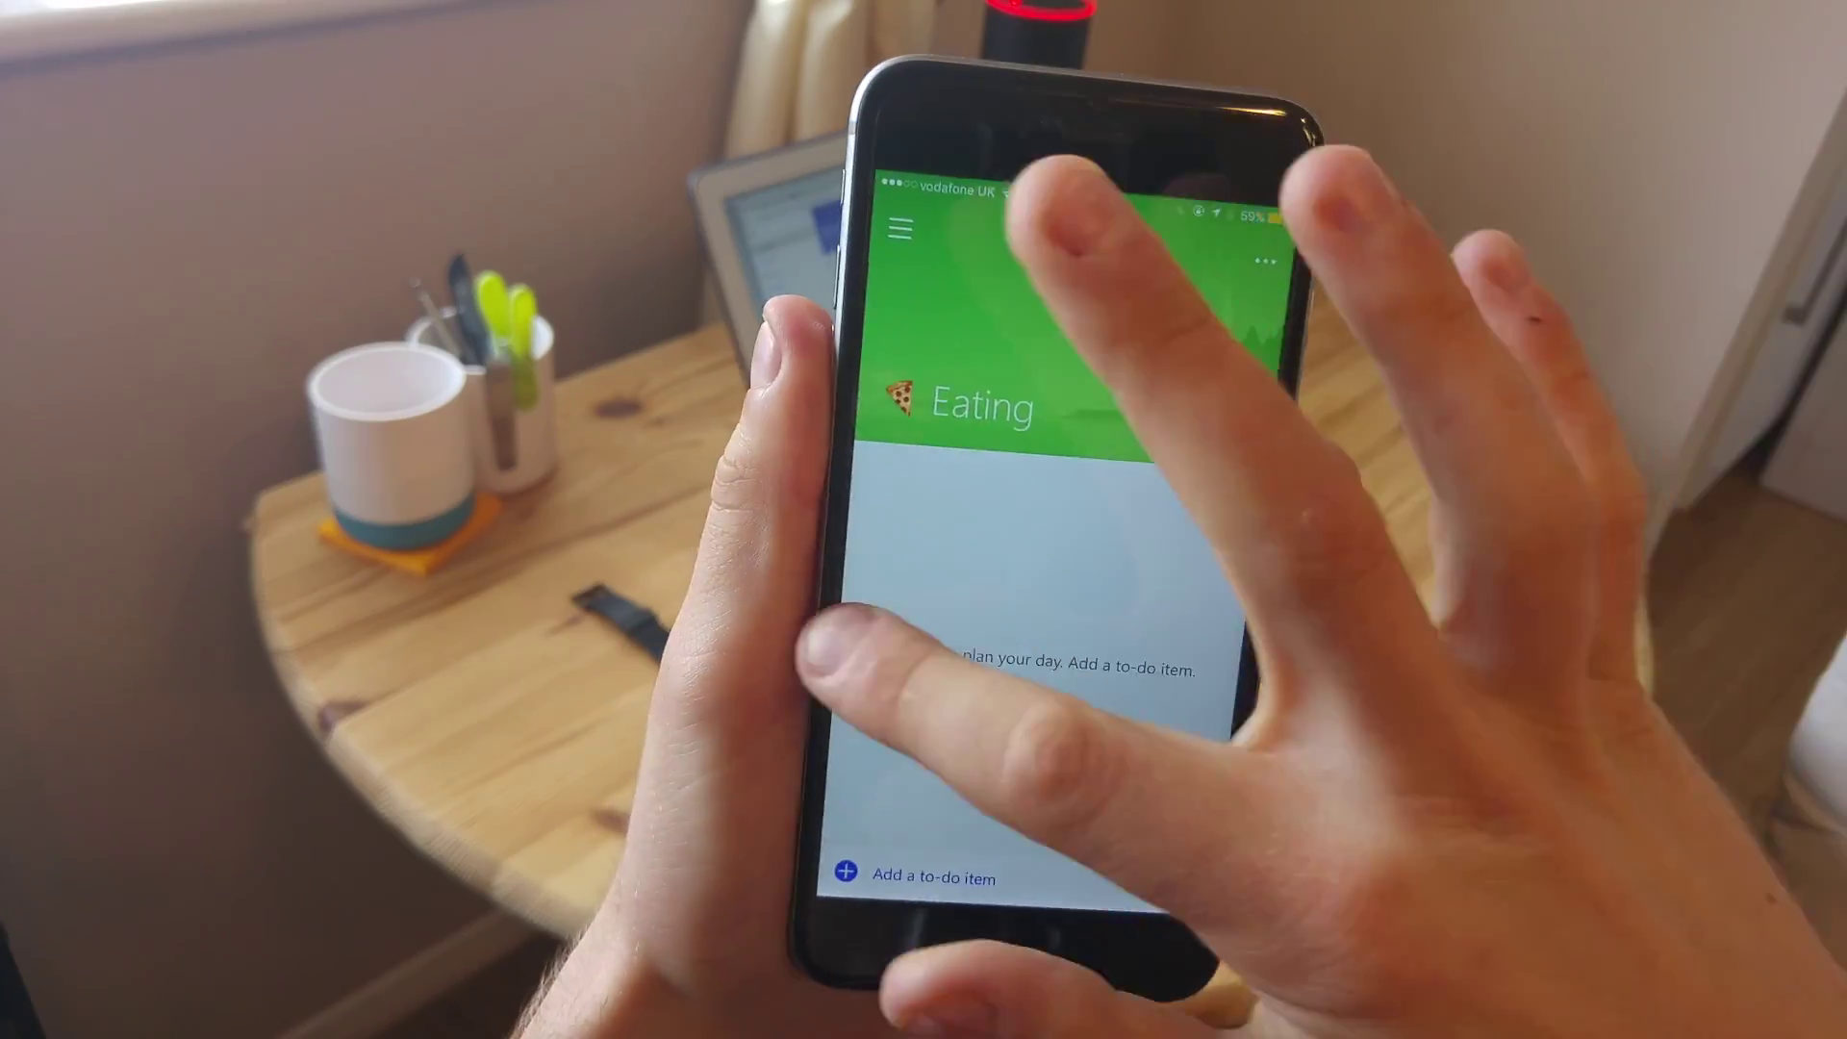
pyautogui.click(865, 231)
# Step: Create a new untitled list and show all lists
pyautogui.click(882, 436)
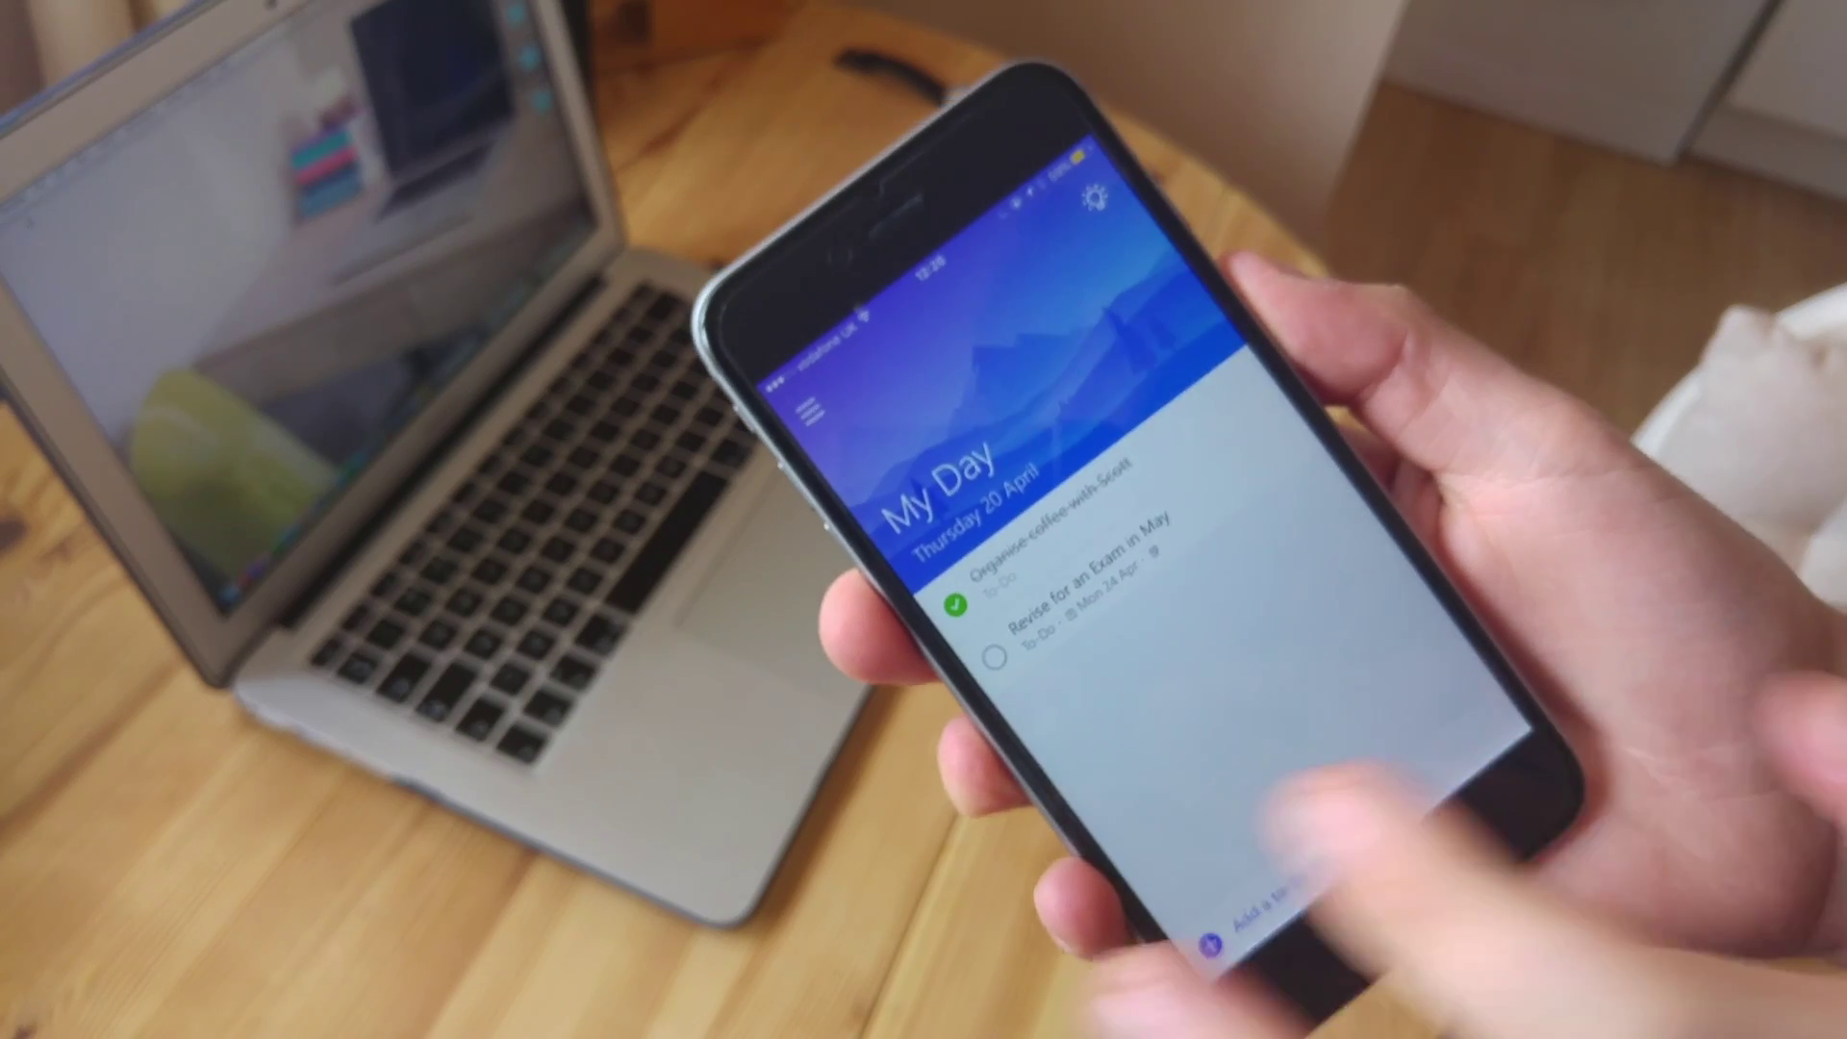
pyautogui.click(829, 406)
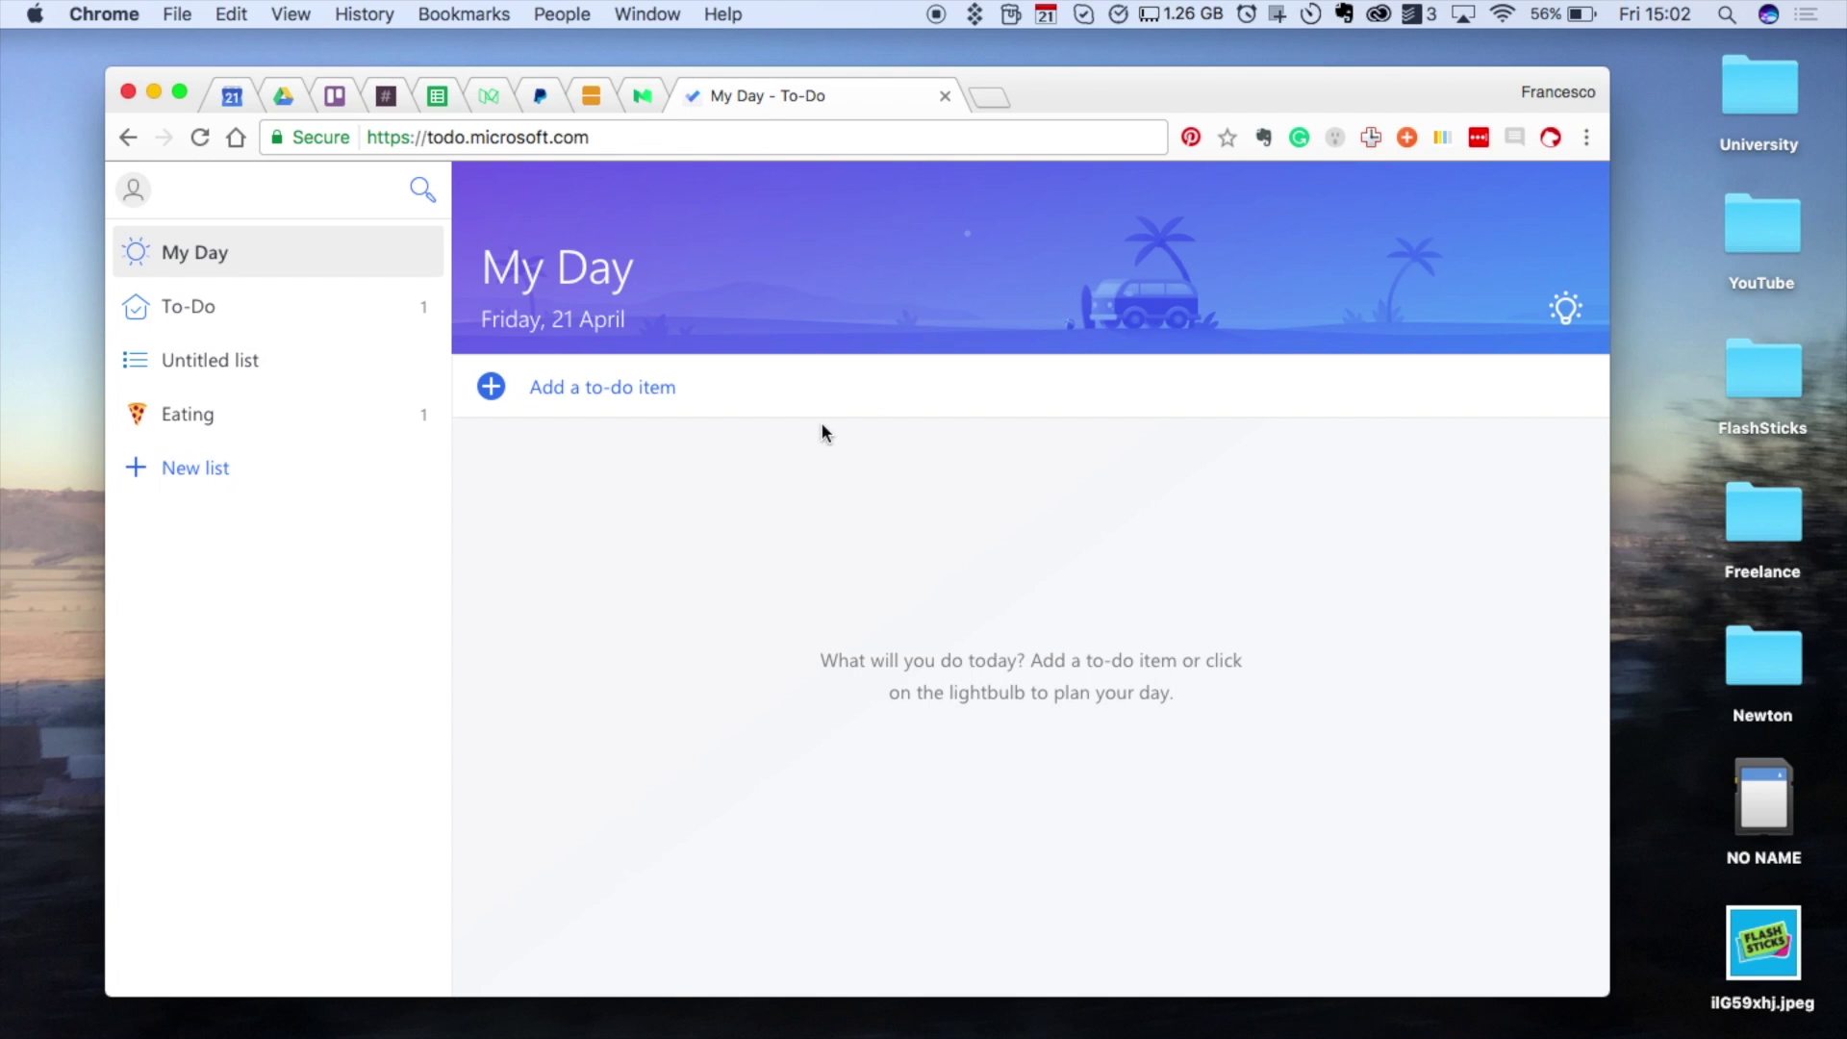
# Step: Add 'Chat to Tom' to My Day and check its details under the To-Do list
pyautogui.write('Chat ')
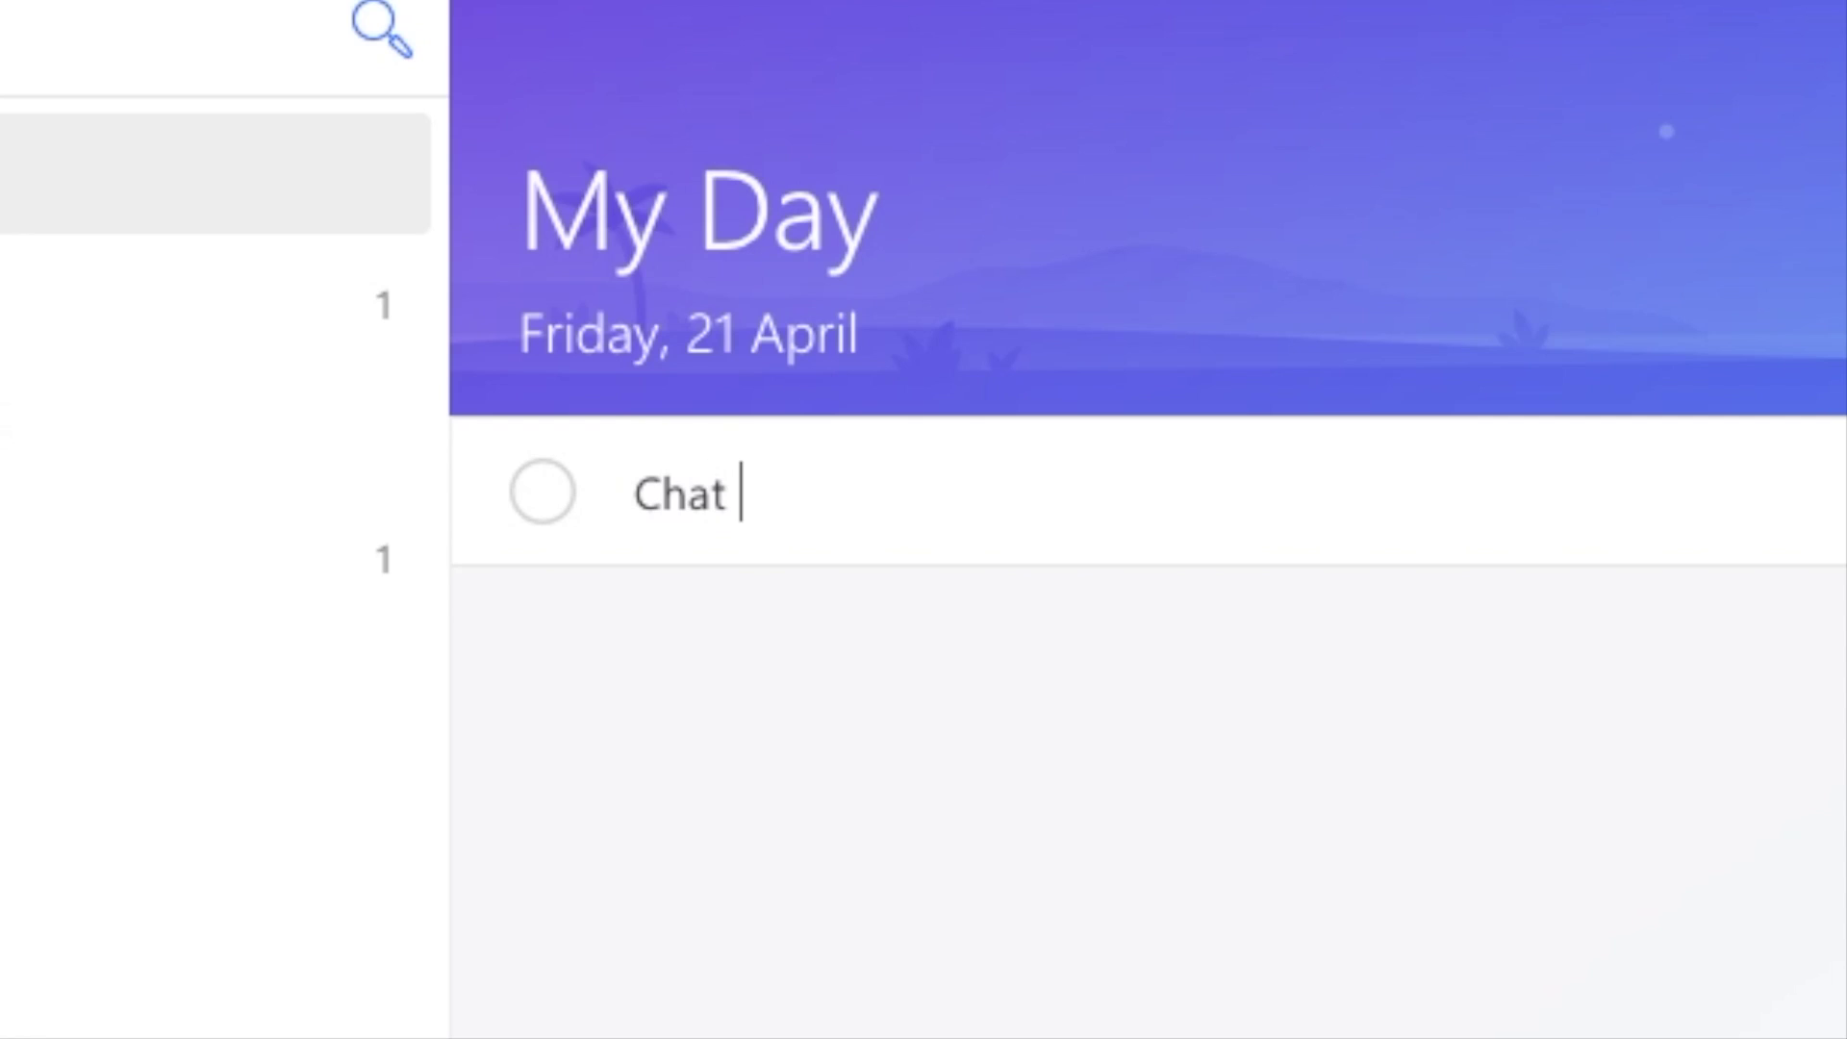
pyautogui.write('to Tom')
pyautogui.press('Return')
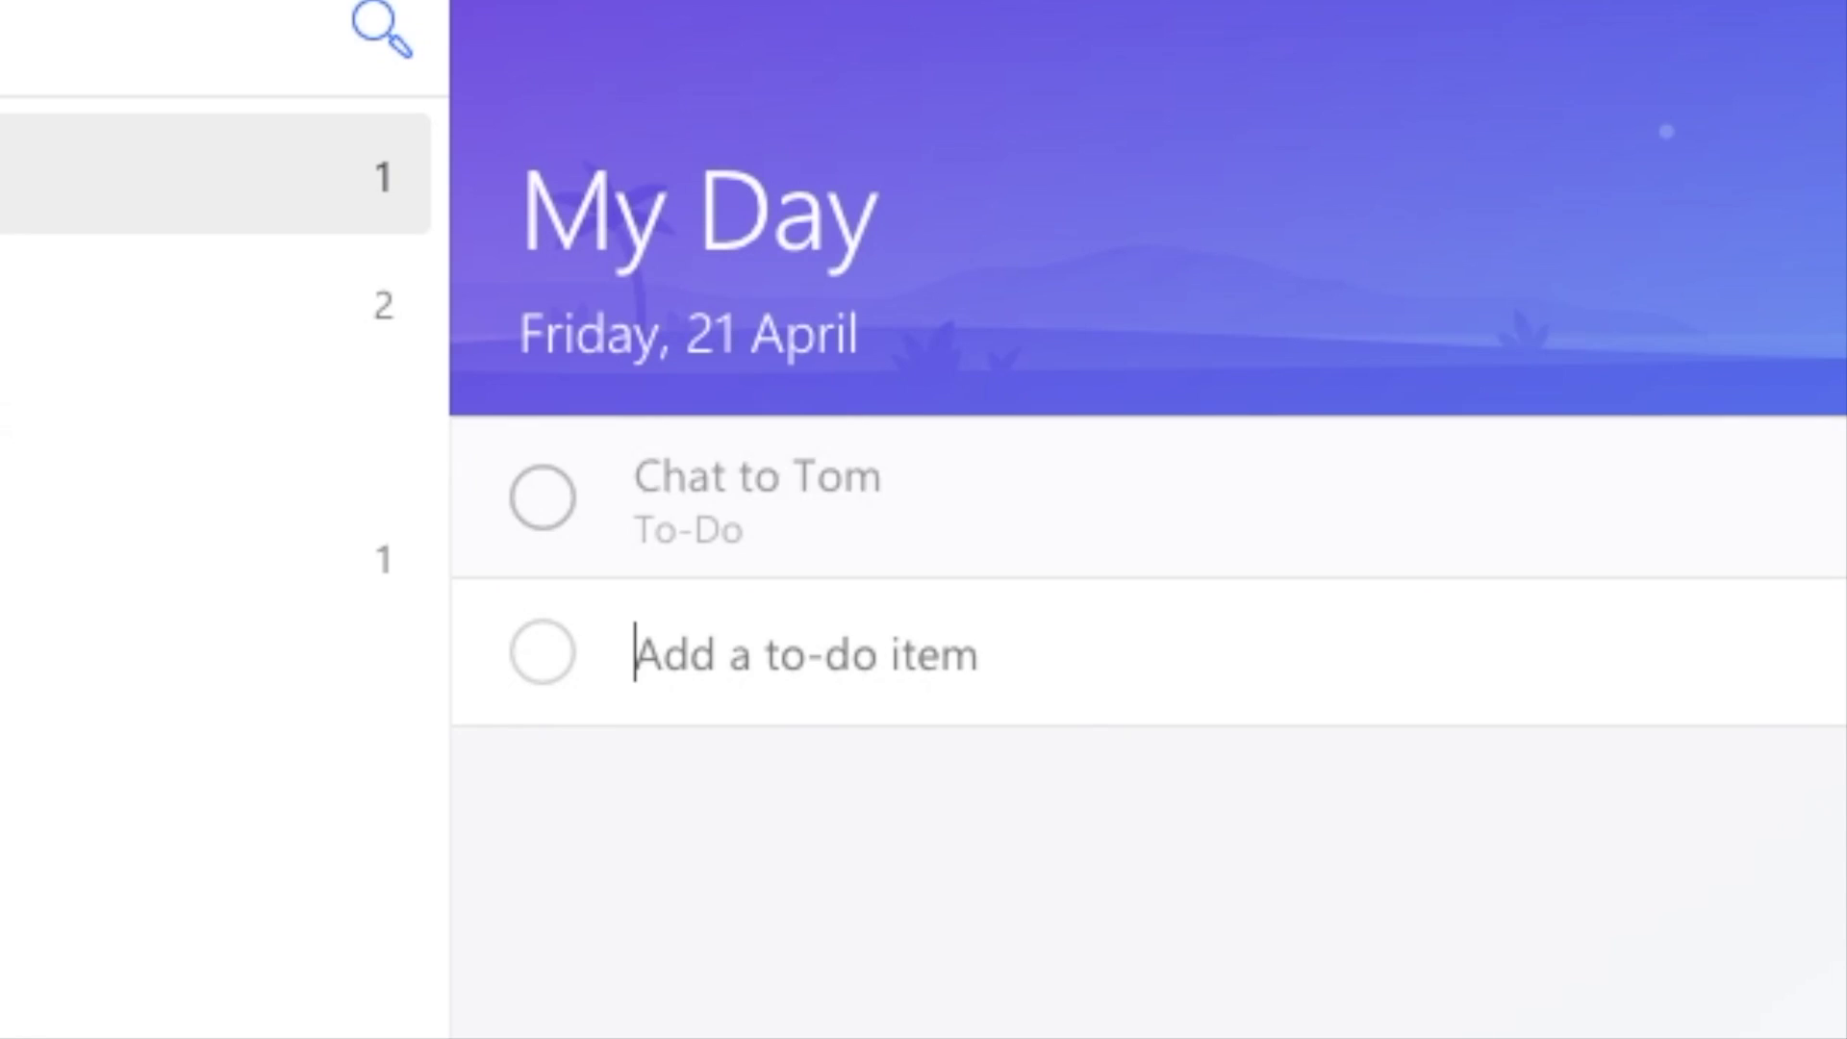
pyautogui.click(1571, 1014)
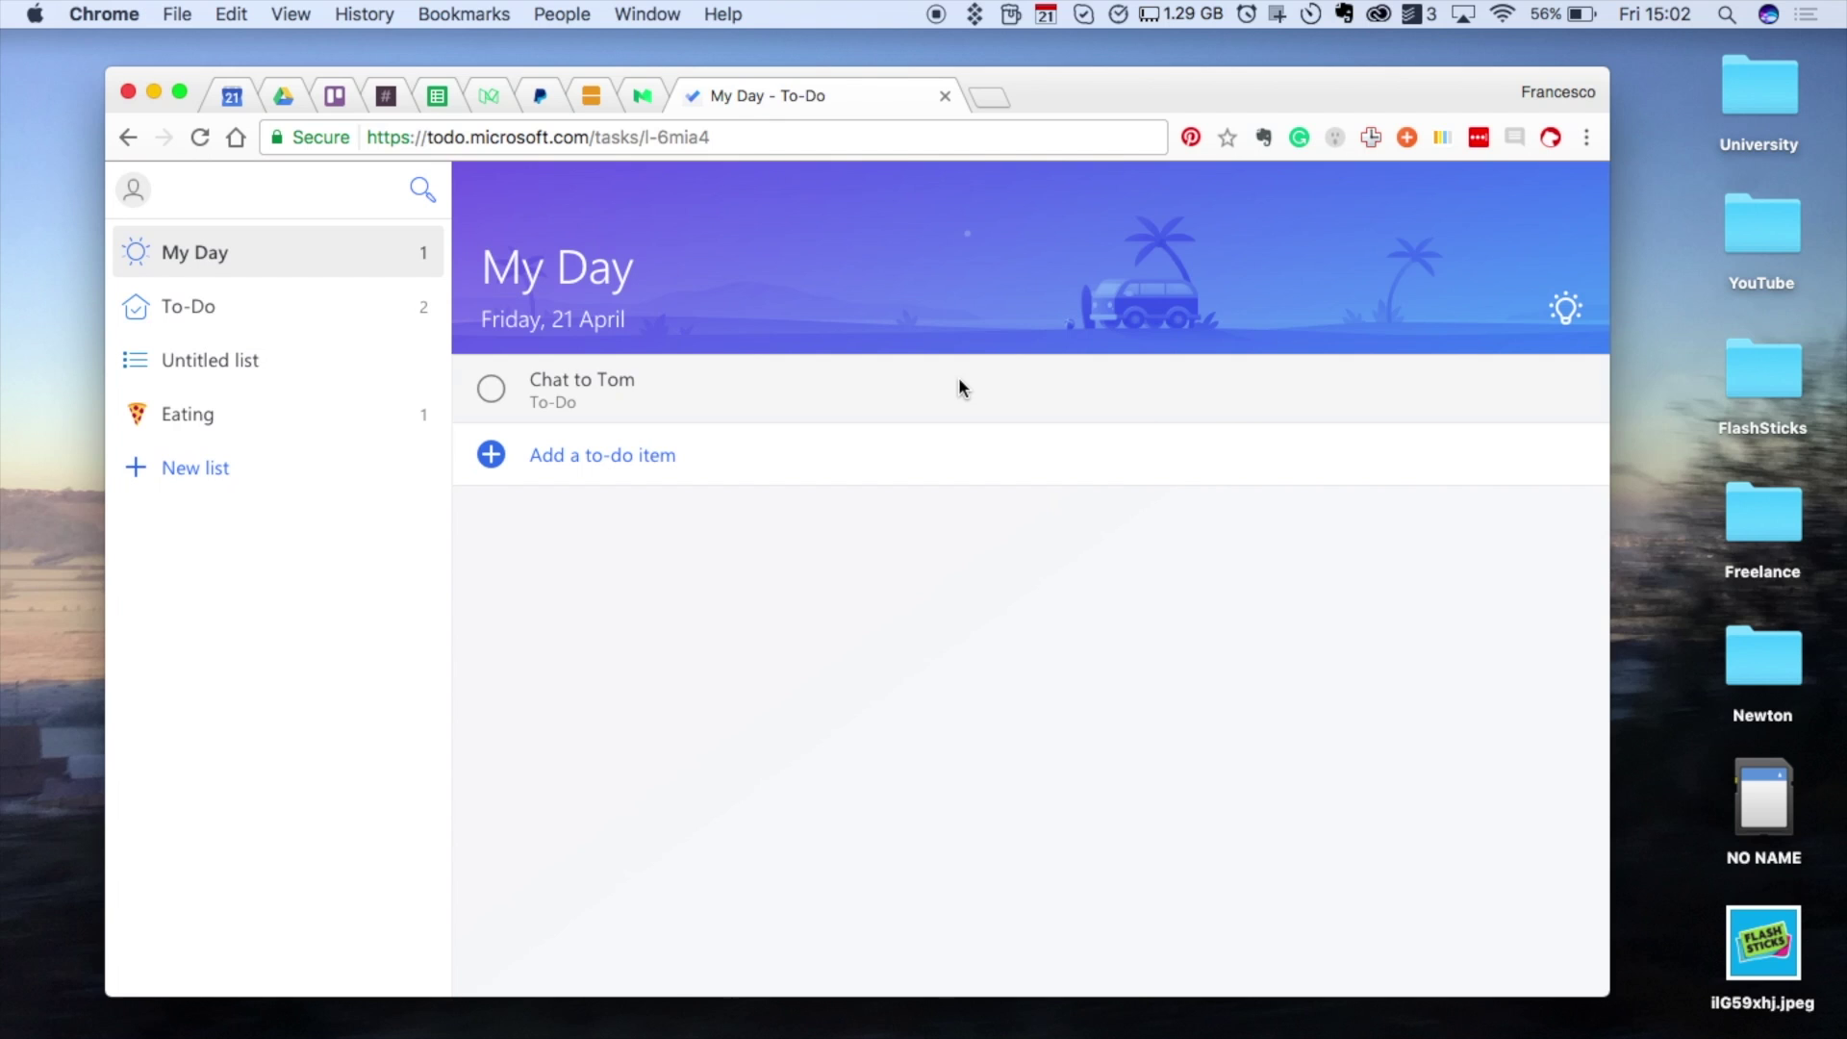
pyautogui.click(958, 377)
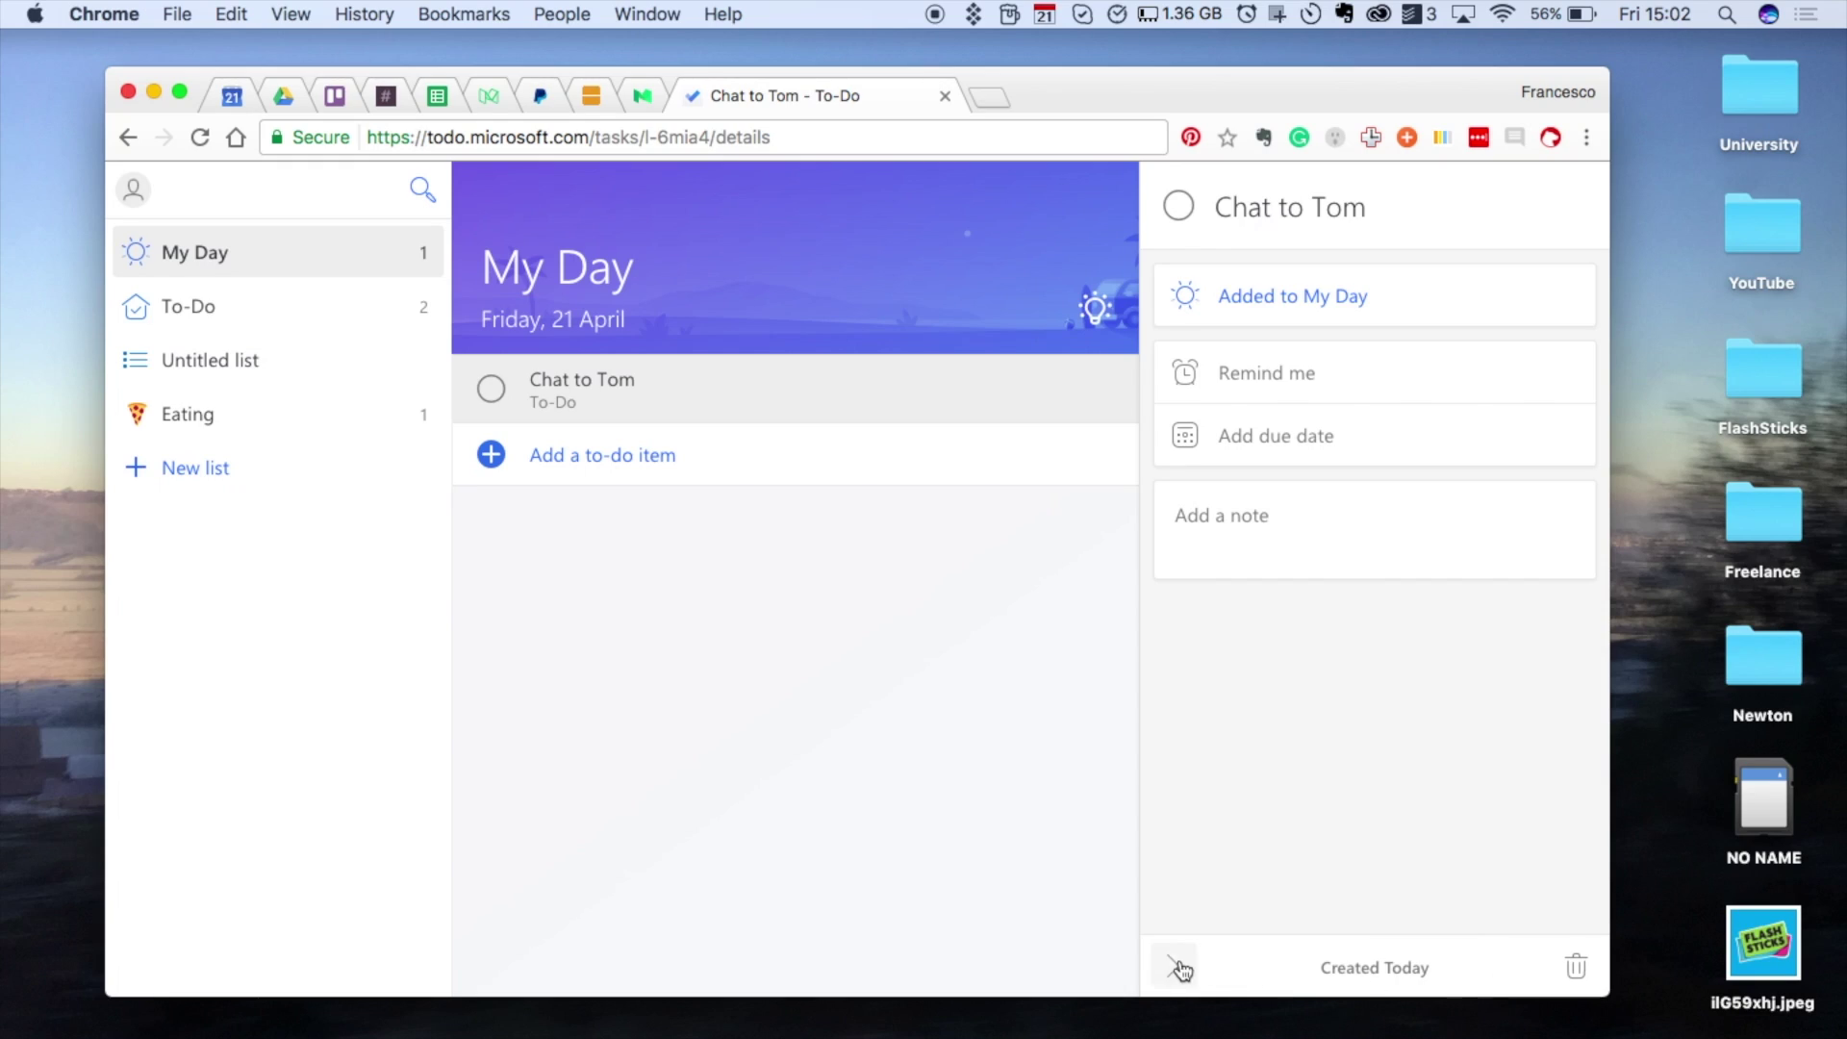
pyautogui.click(1178, 967)
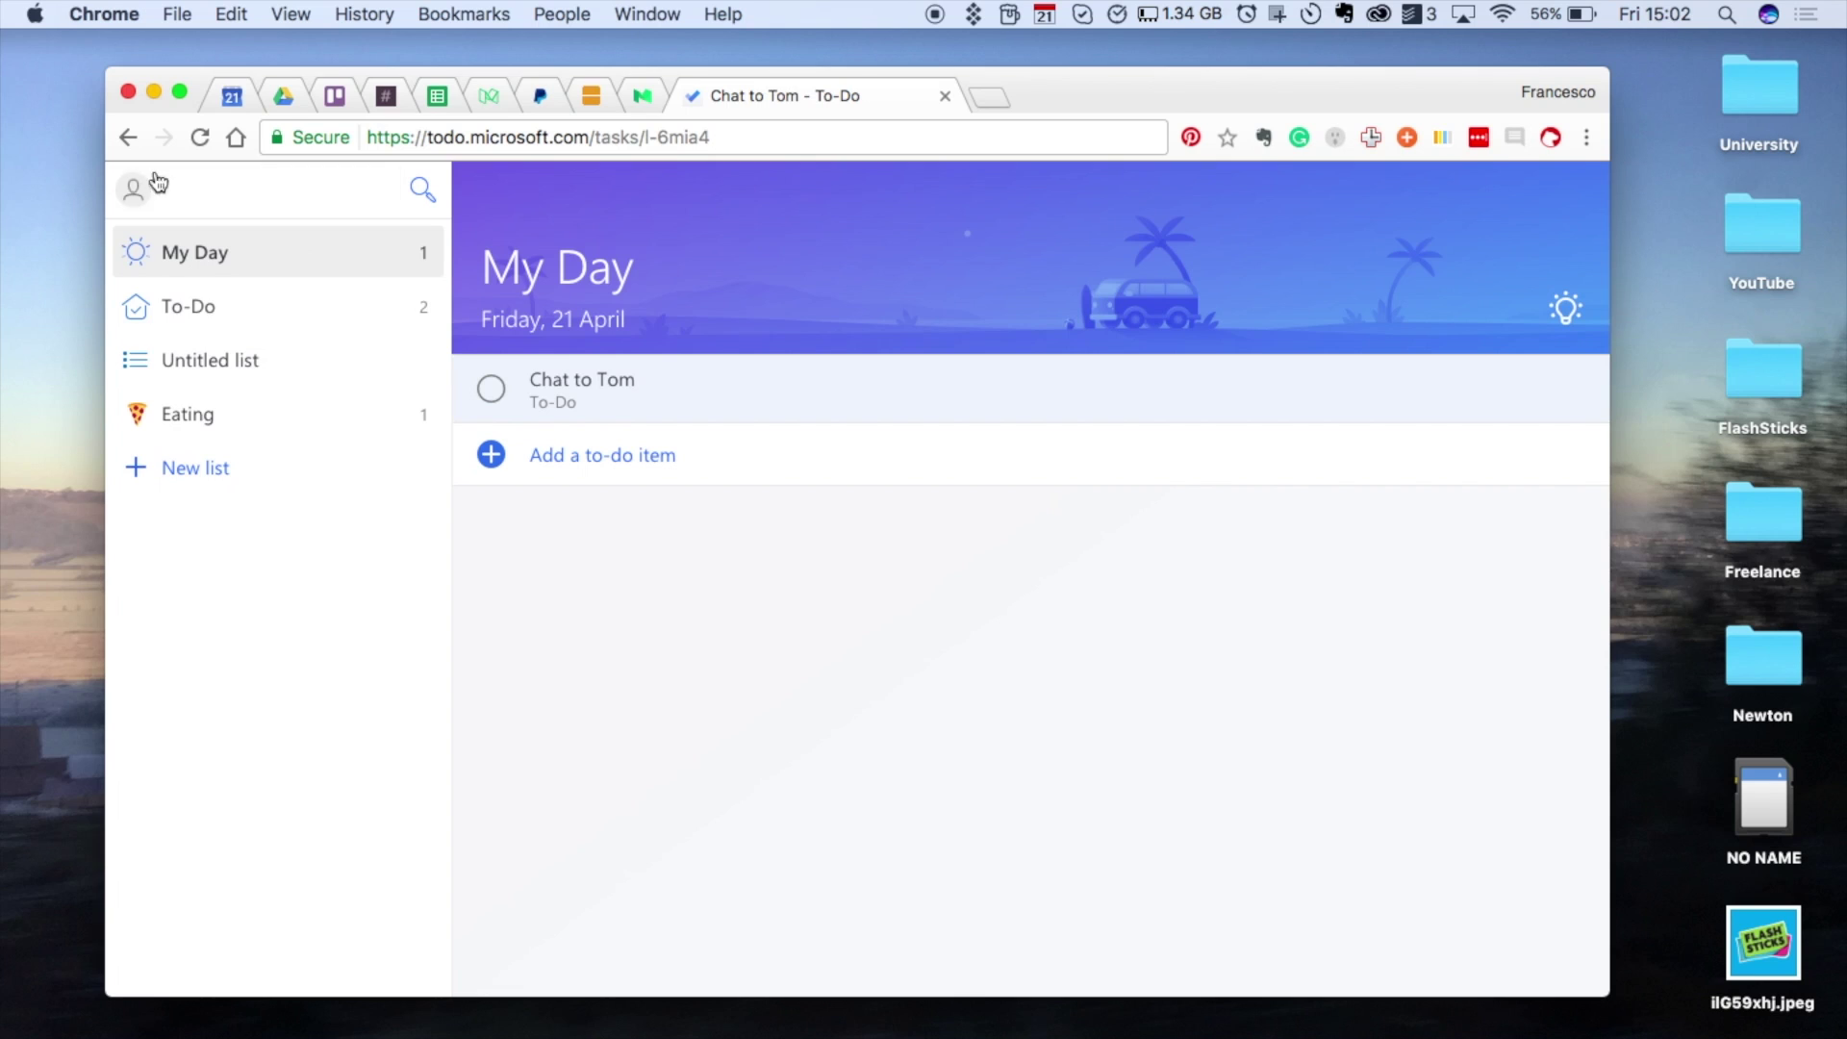
pyautogui.click(134, 189)
pyautogui.click(181, 250)
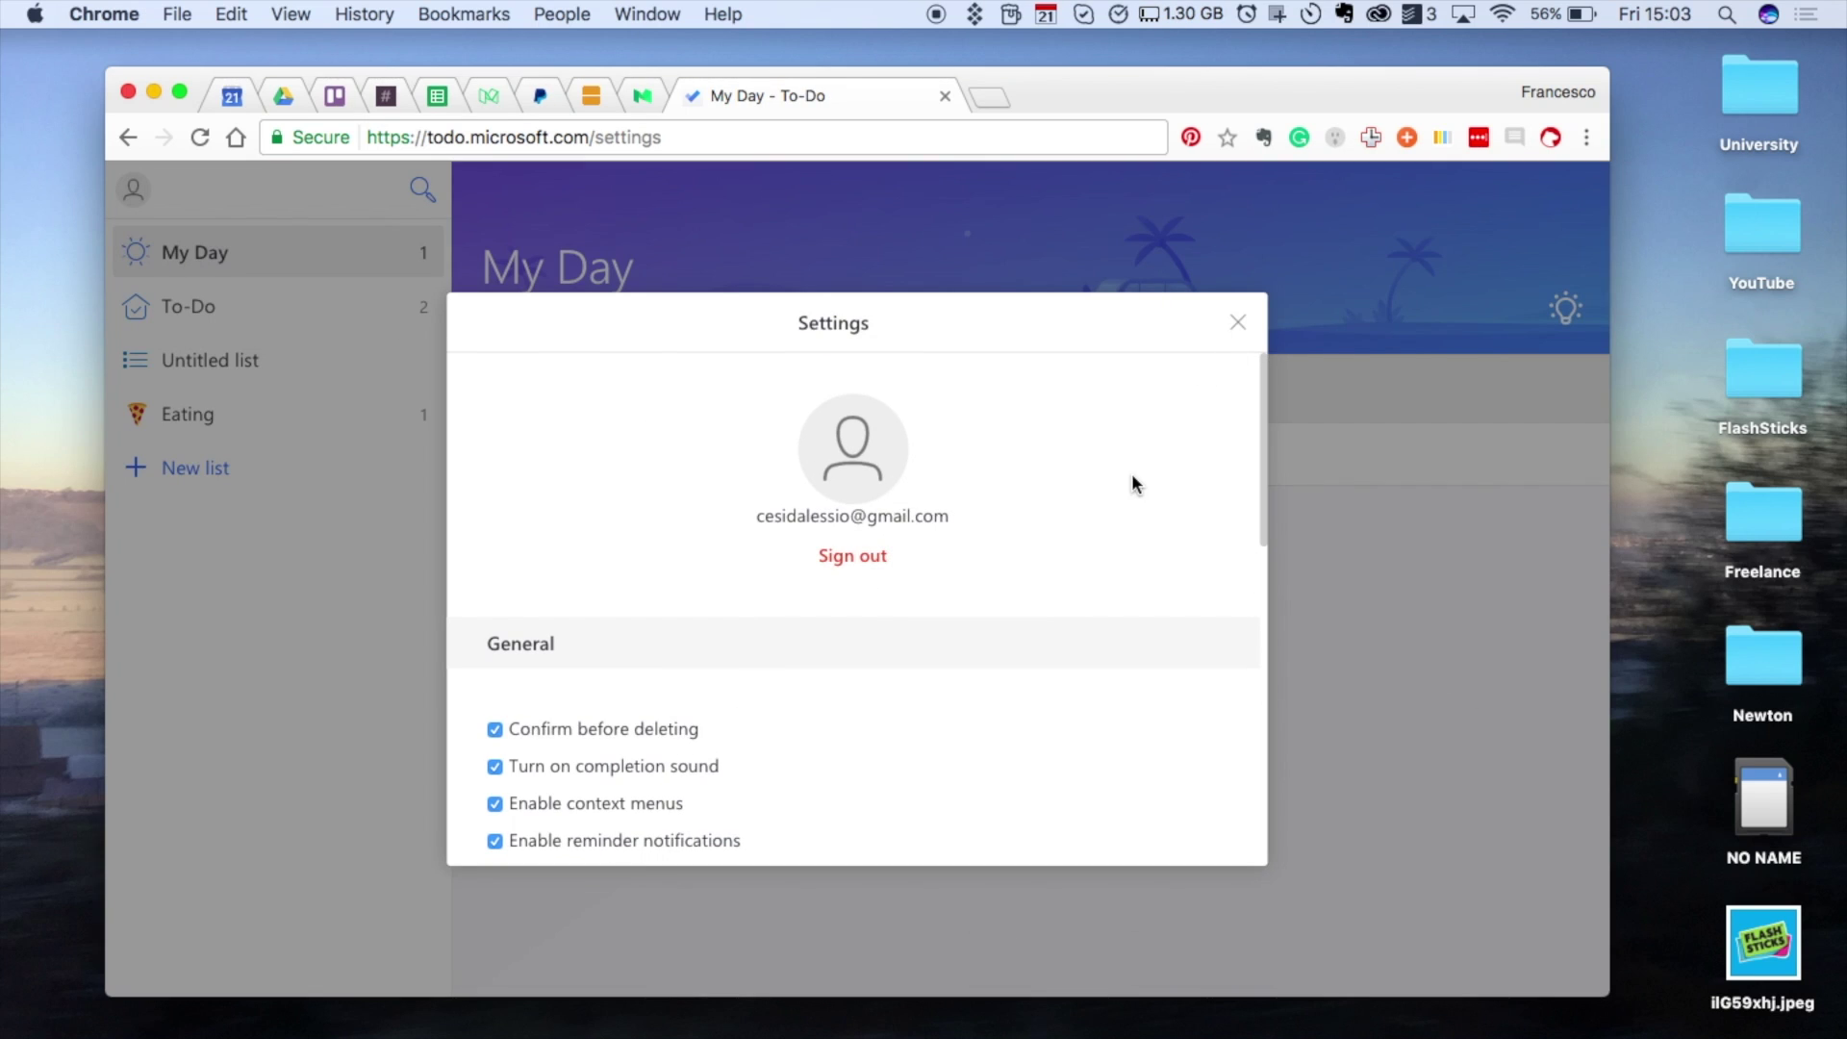
pyautogui.scroll(-10, 1131, 484)
pyautogui.scroll(5, 1132, 484)
pyautogui.scroll(-2, 1131, 483)
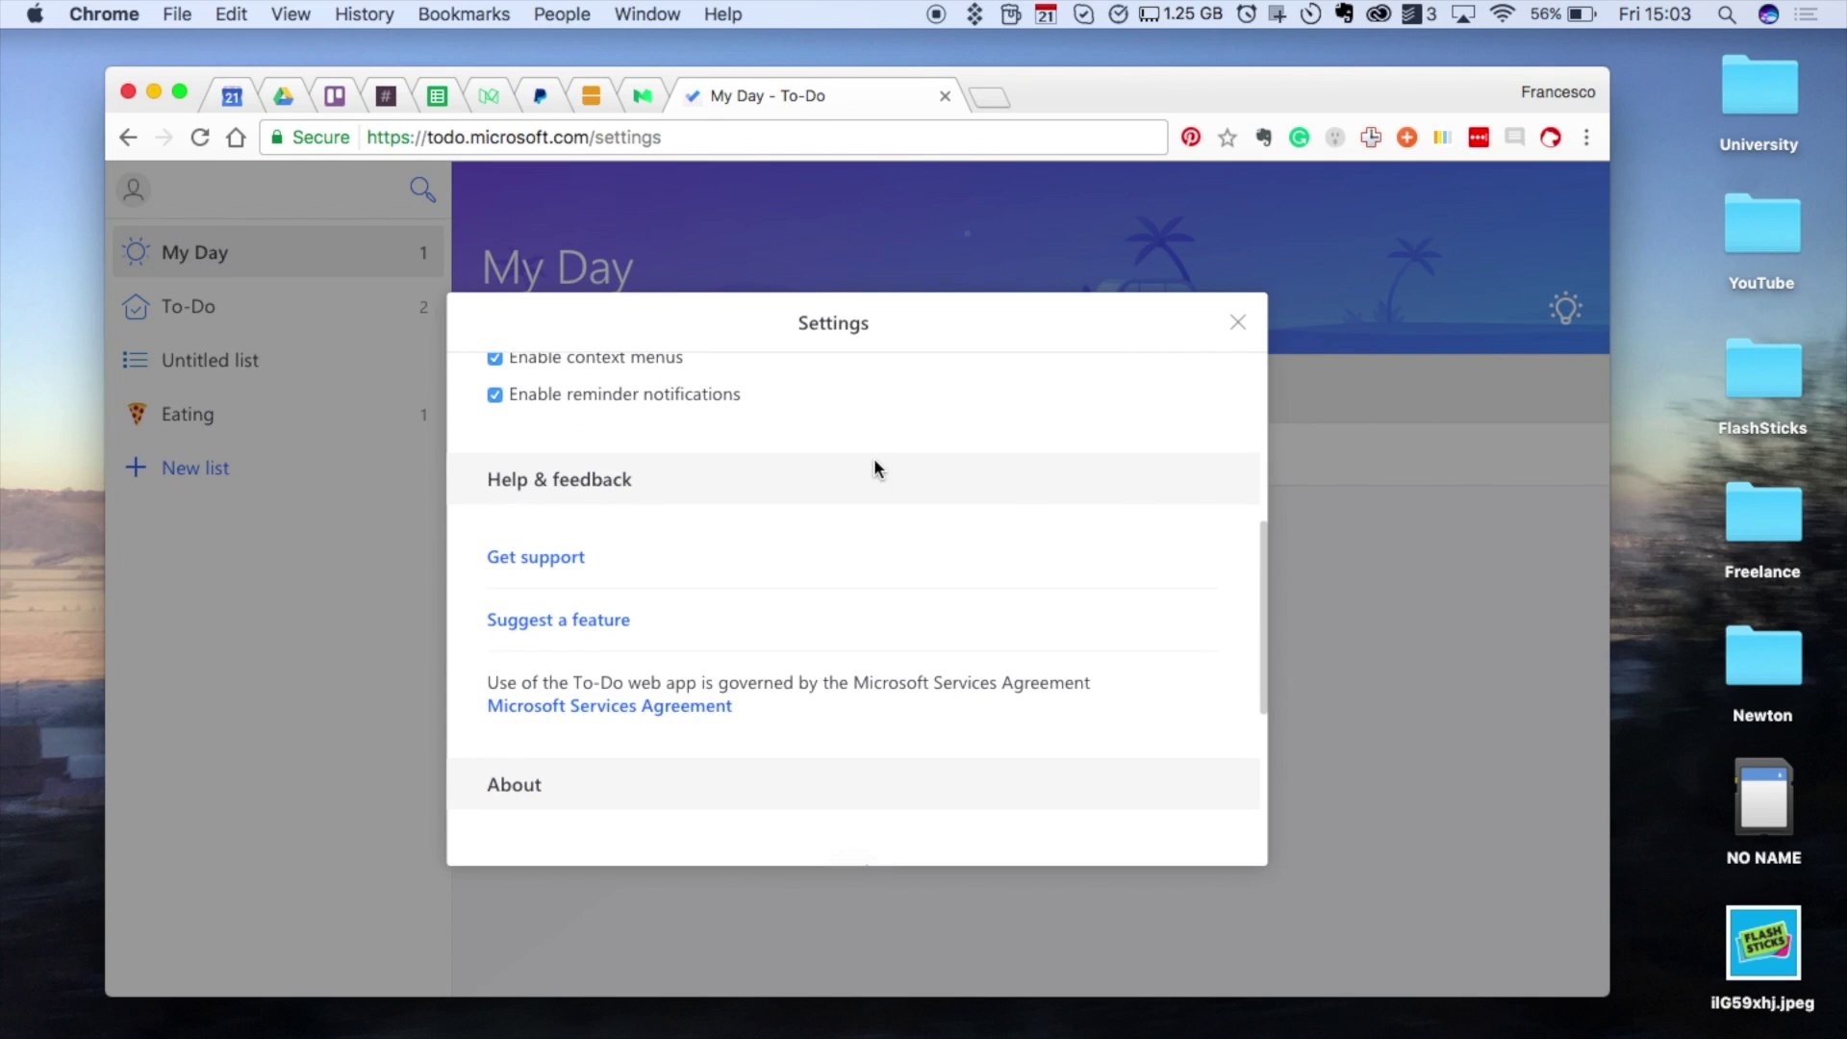
pyautogui.scroll(5, 874, 466)
pyautogui.click(1238, 322)
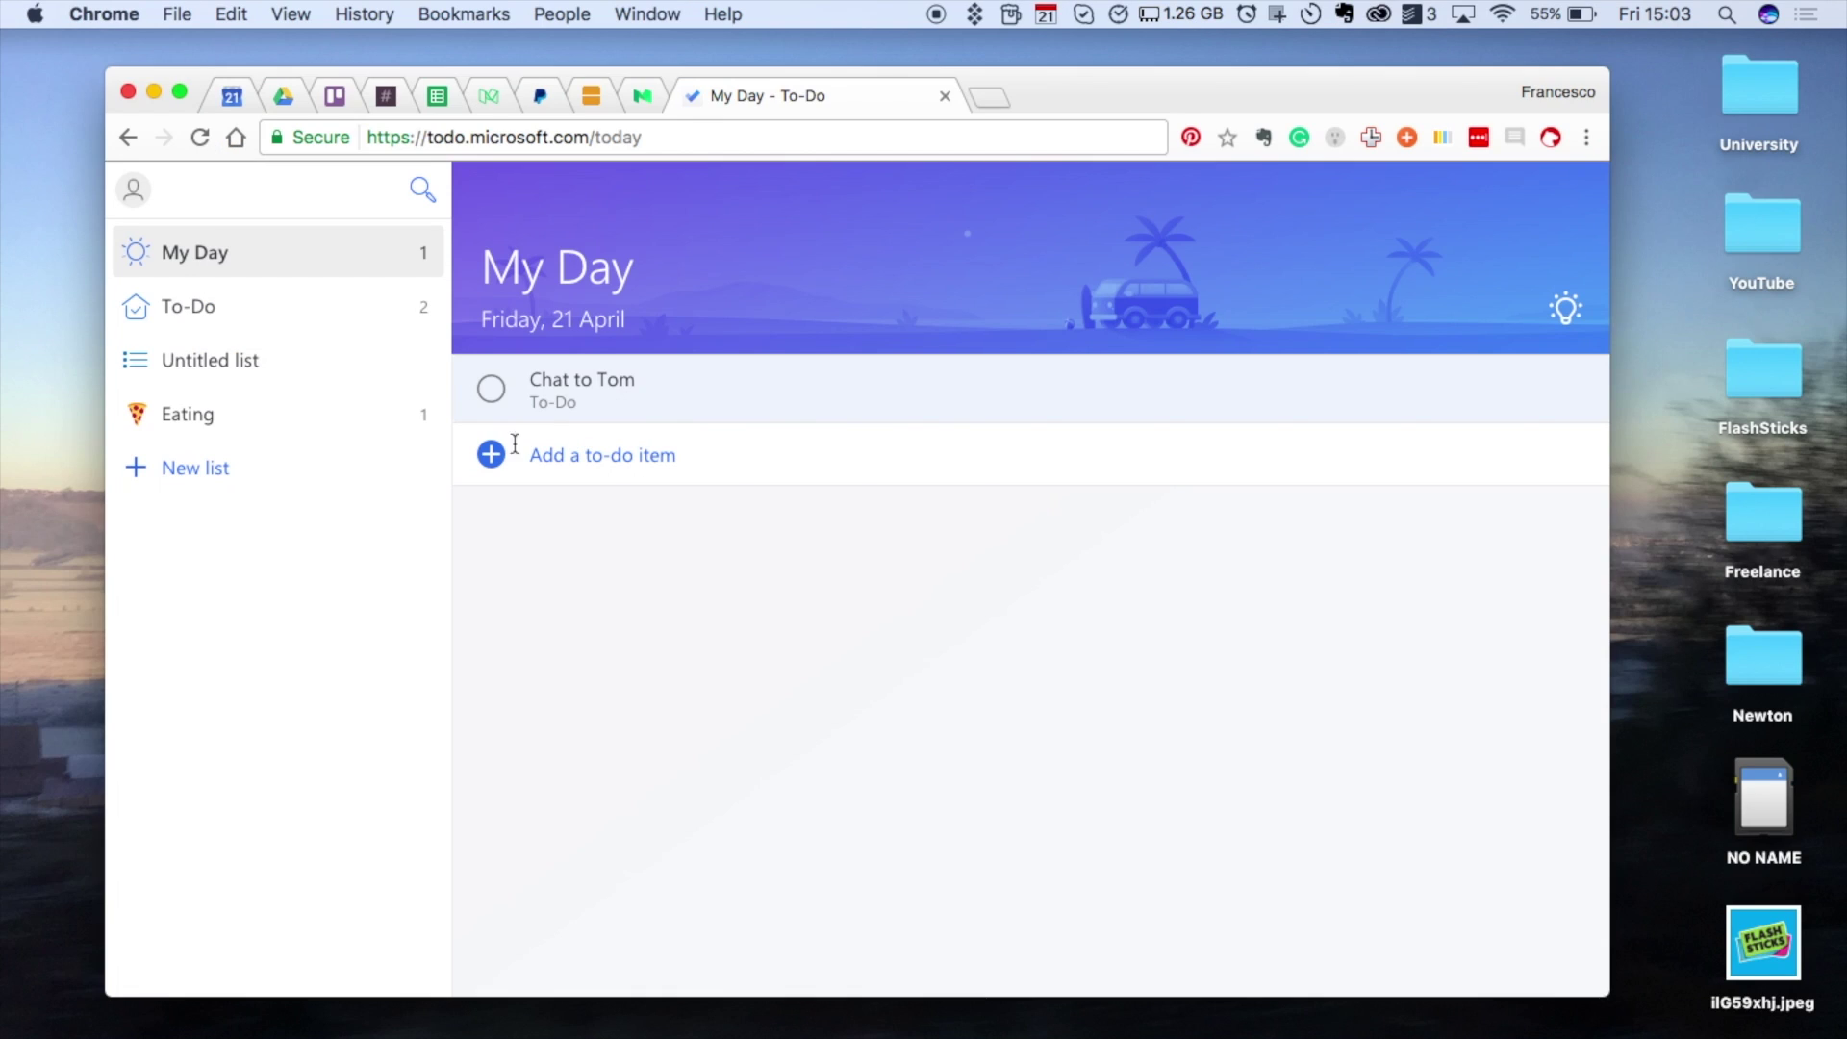
# Step: Switch to the Eating list from the sidebar
pyautogui.click(308, 423)
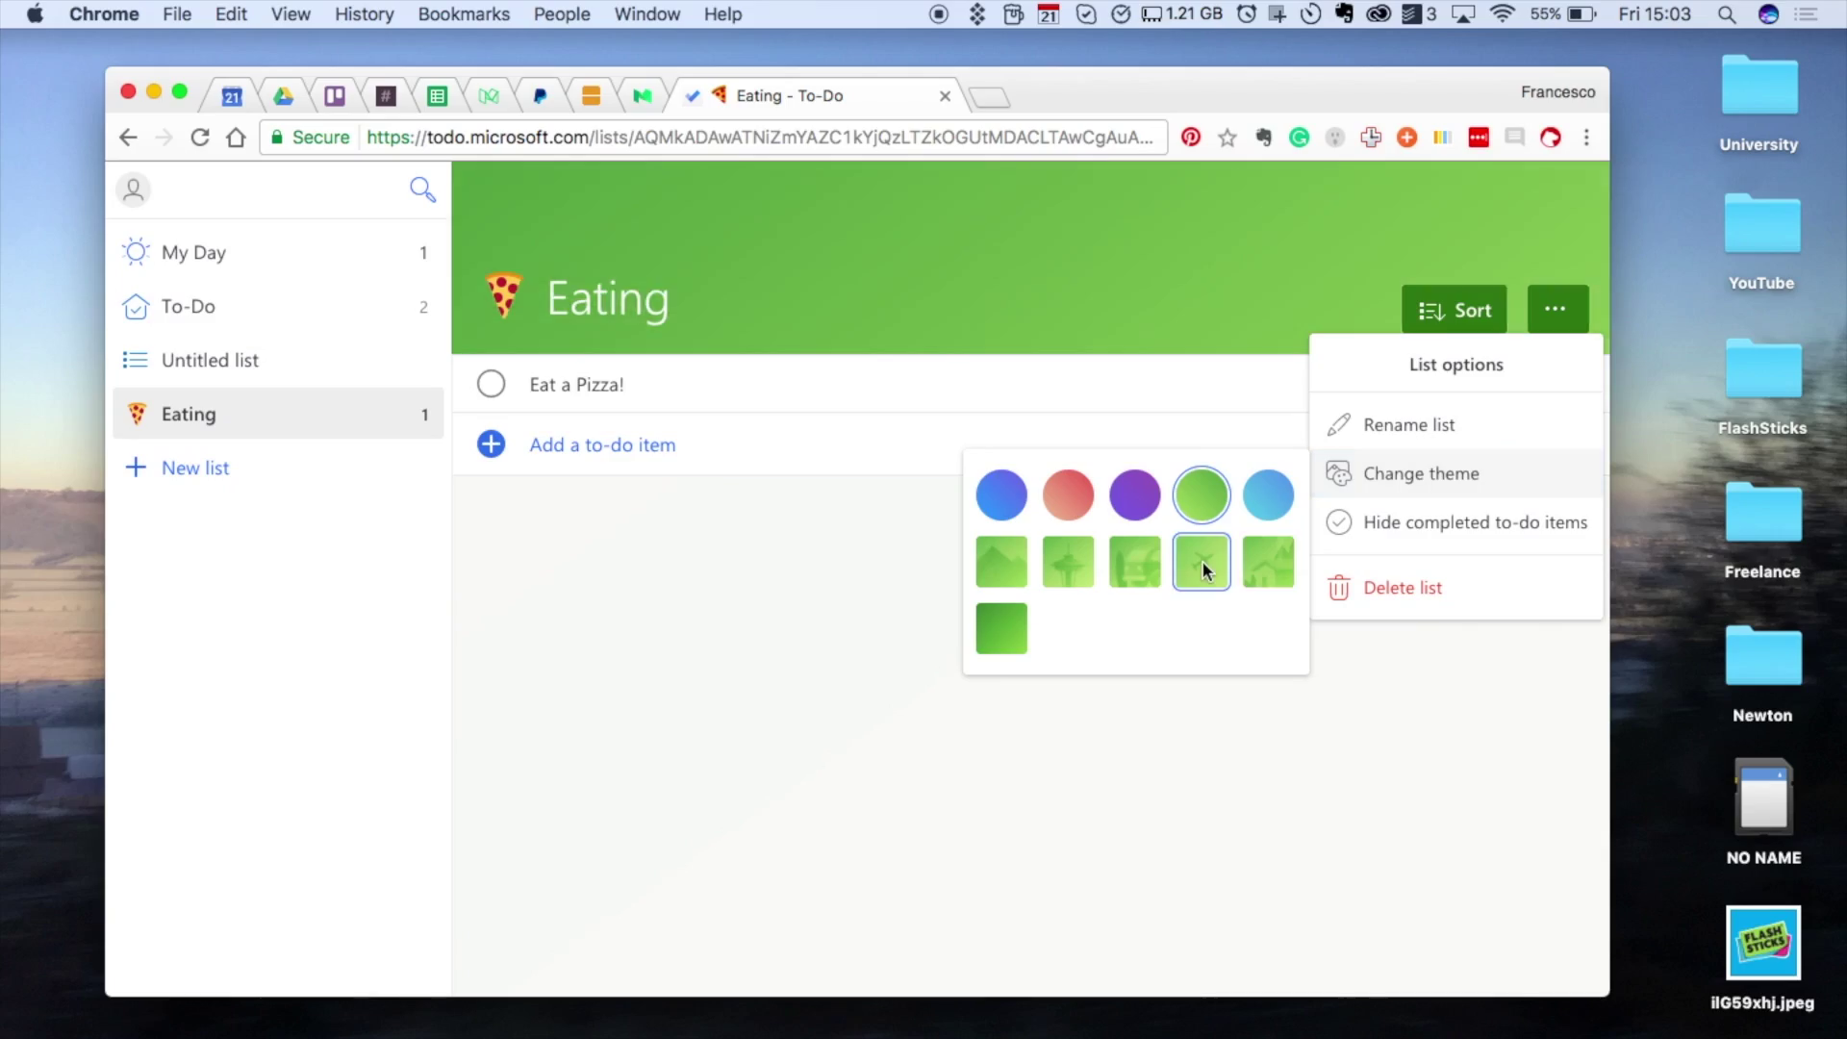
# Step: Try green, red, blue and Seattle themes, then settle on blue with the airplane background
pyautogui.click(1201, 559)
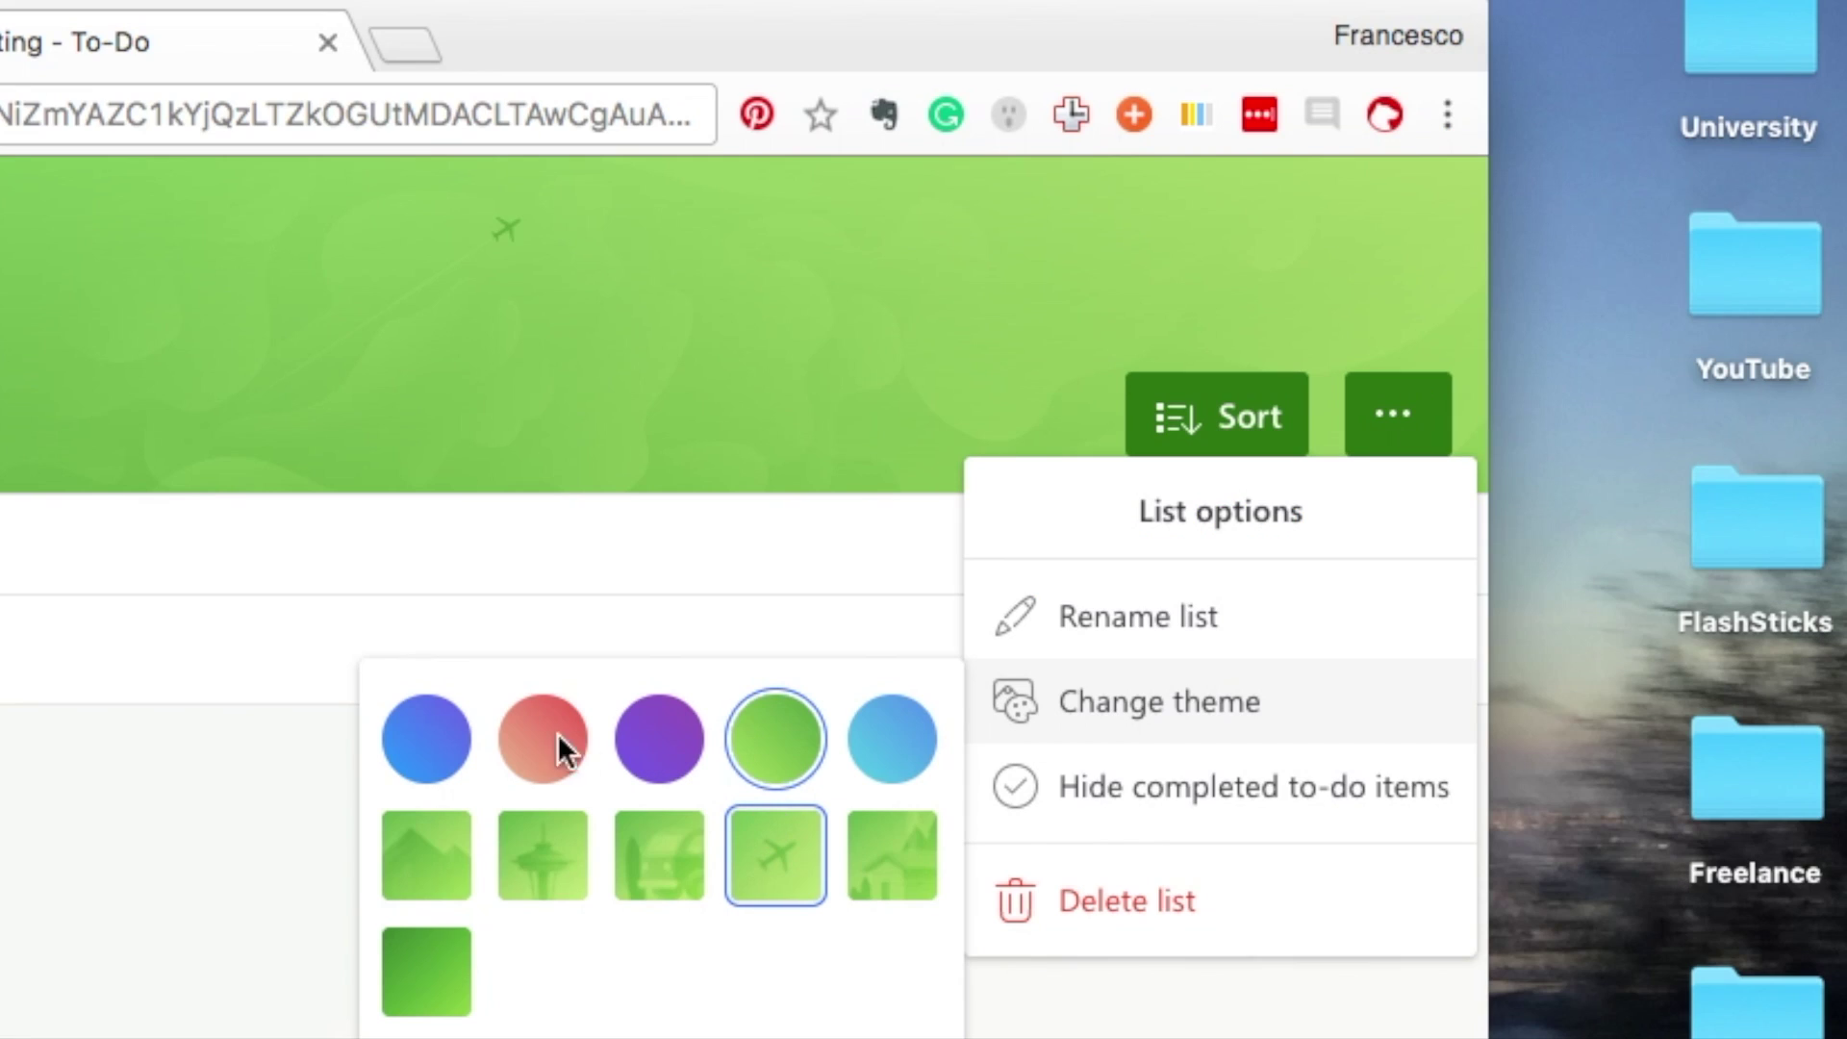
pyautogui.click(557, 733)
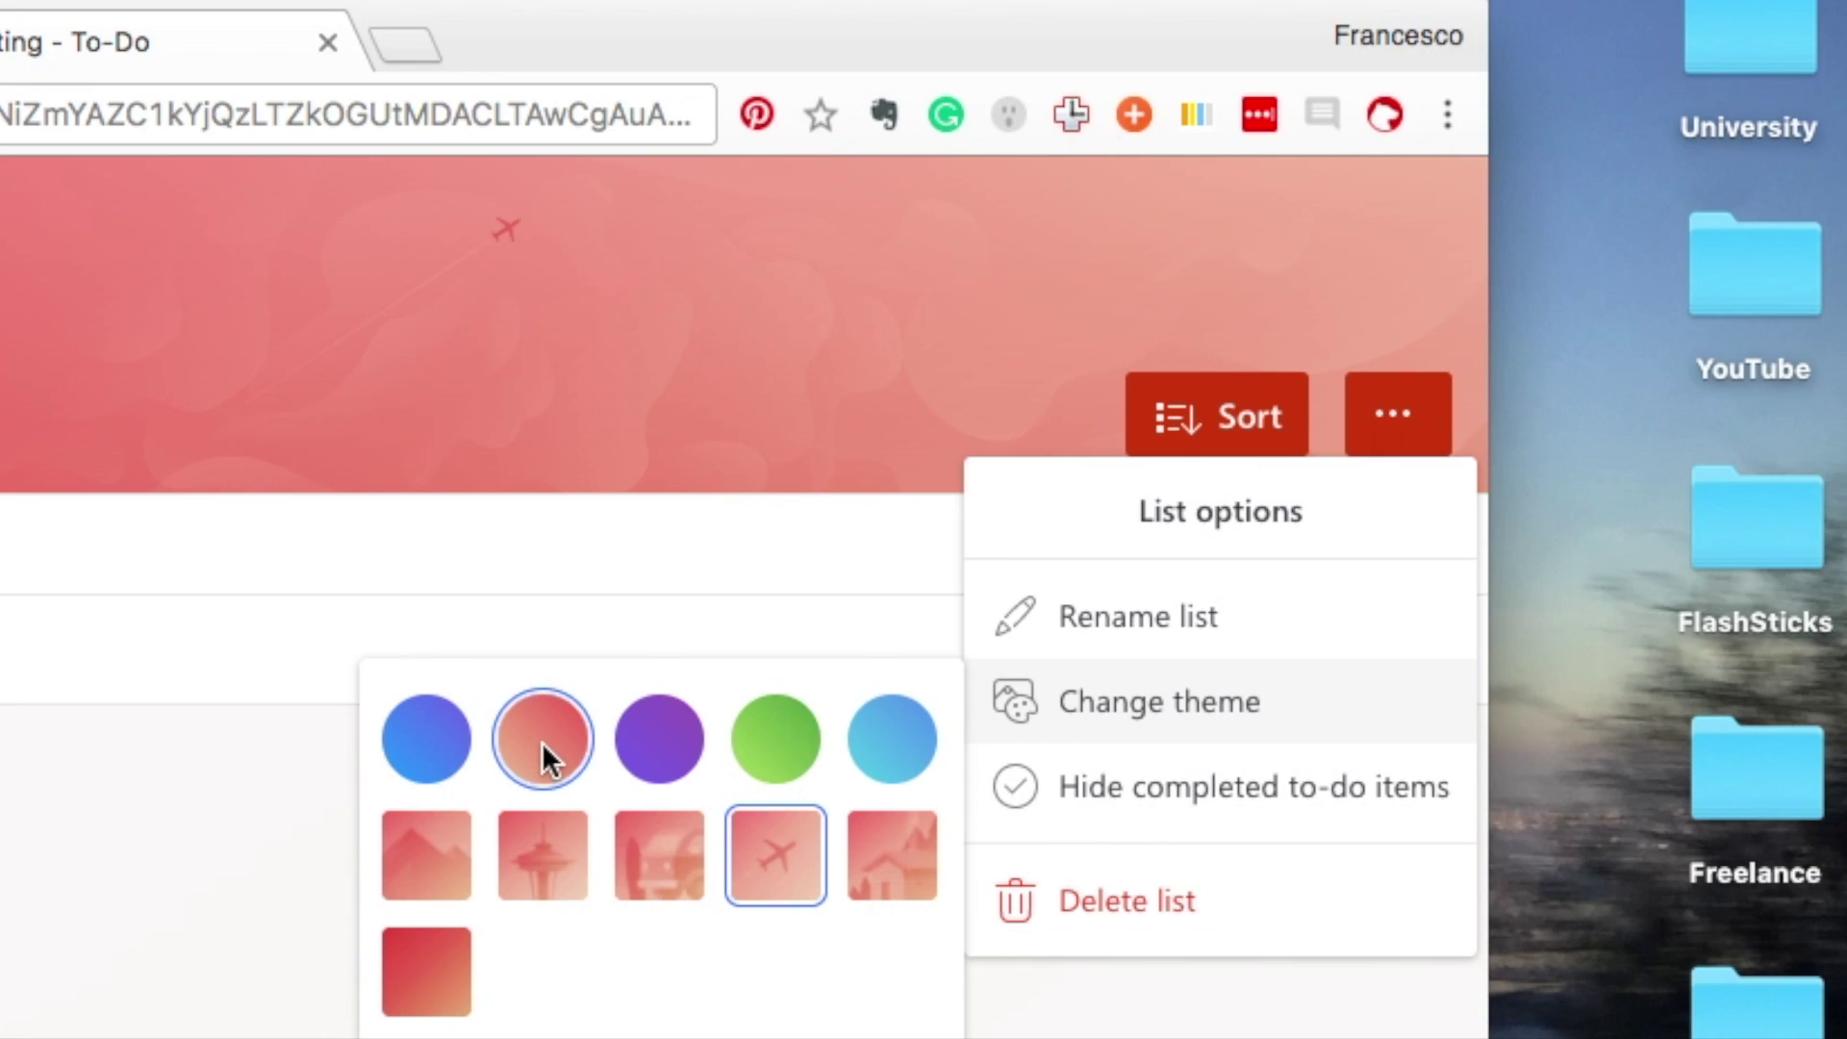
pyautogui.click(452, 741)
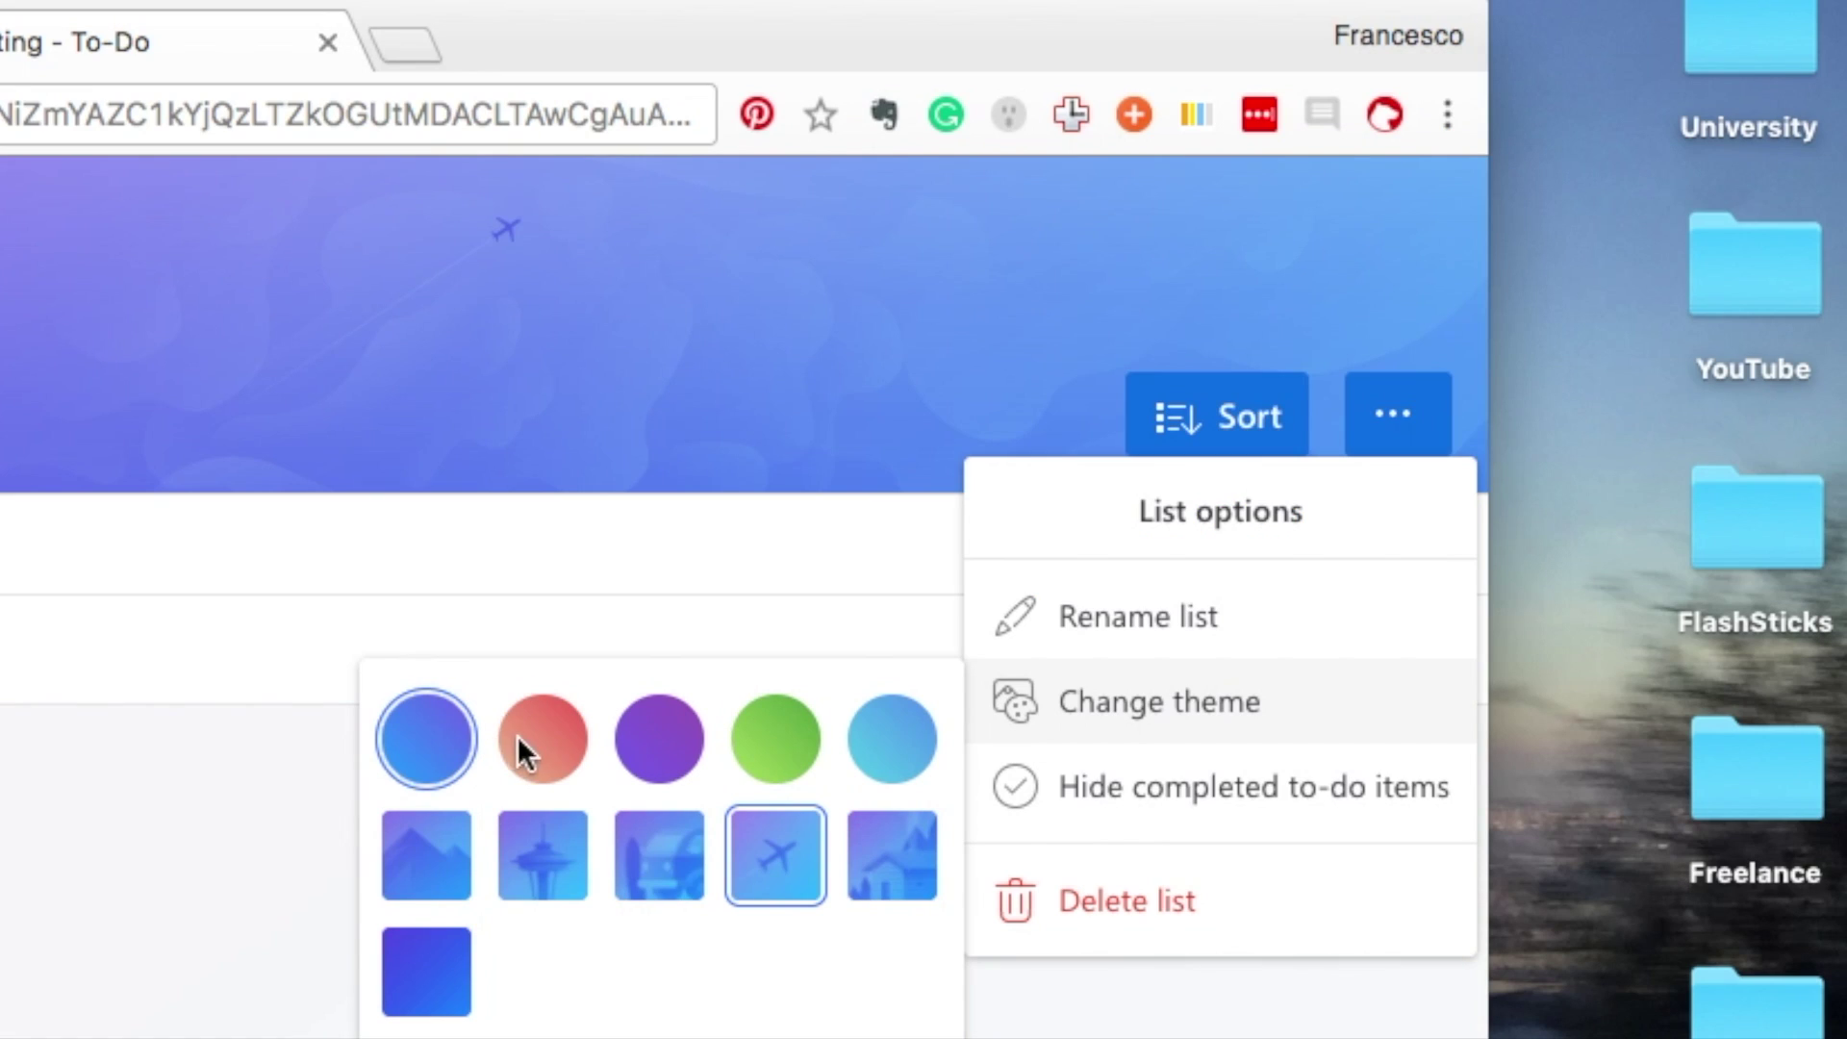
pyautogui.click(533, 863)
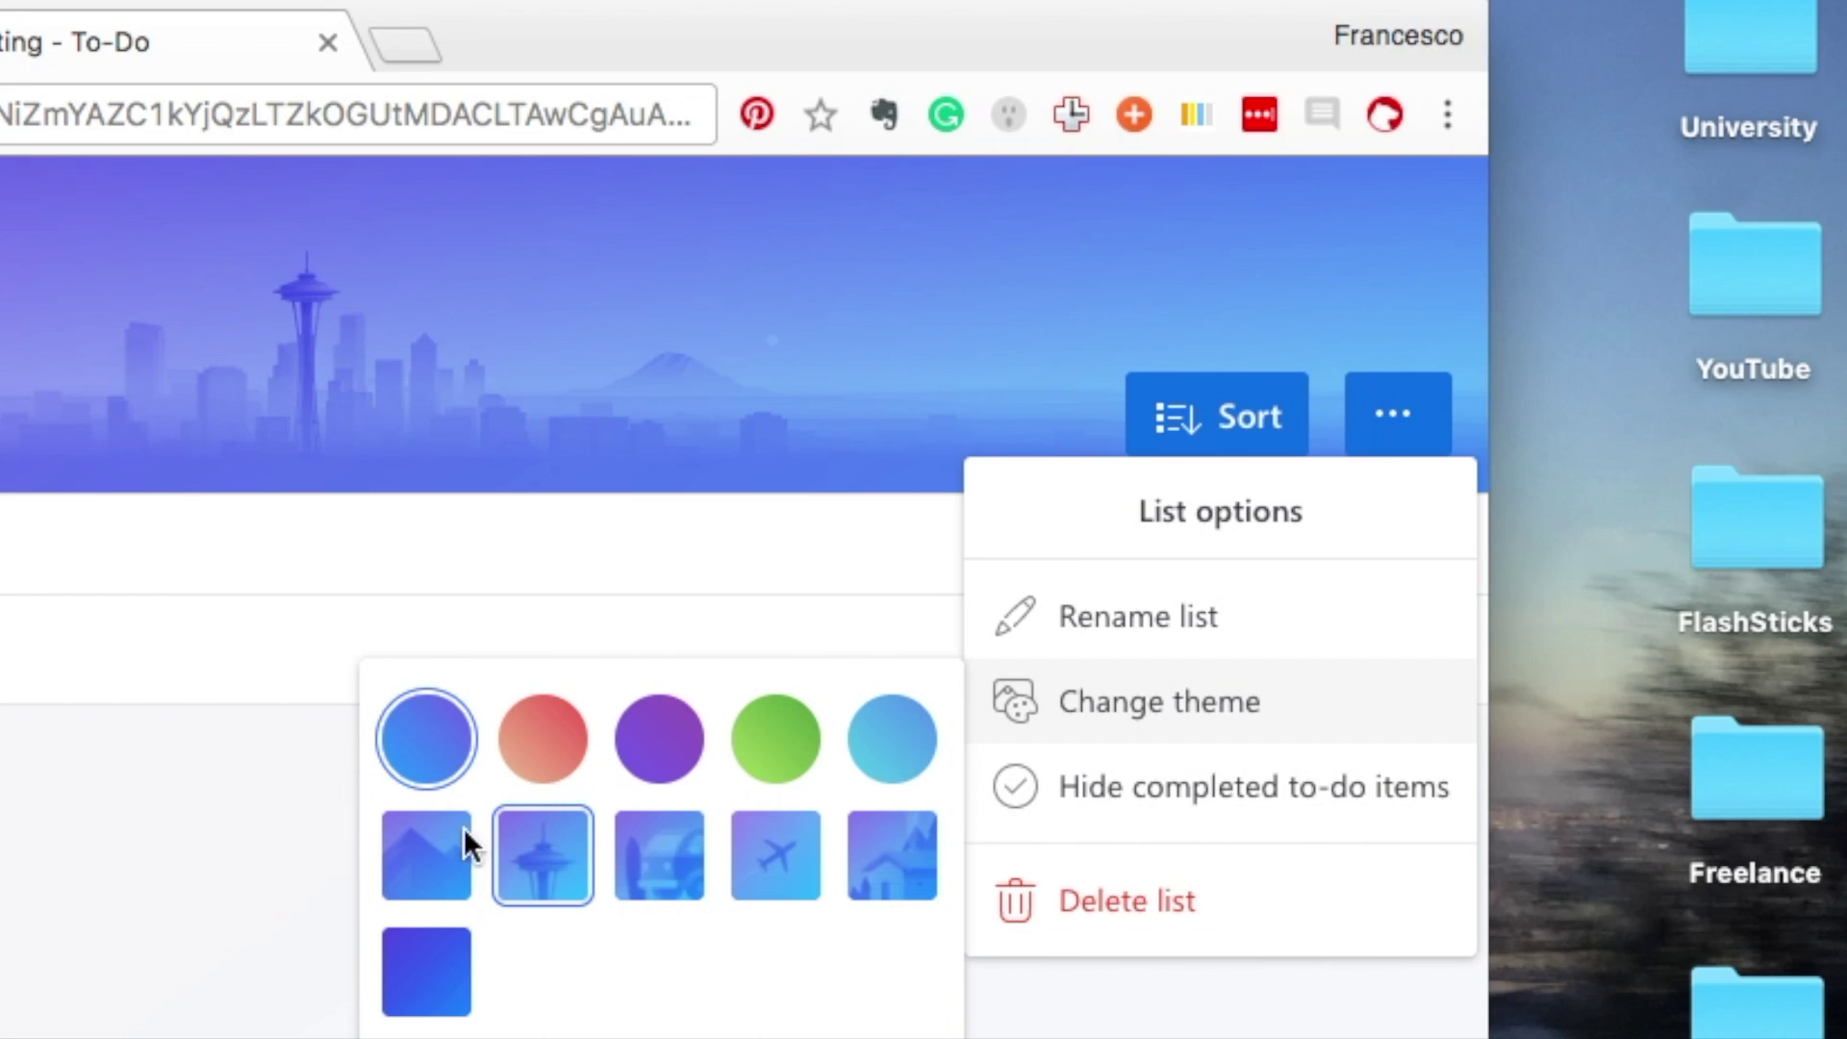
pyautogui.click(781, 850)
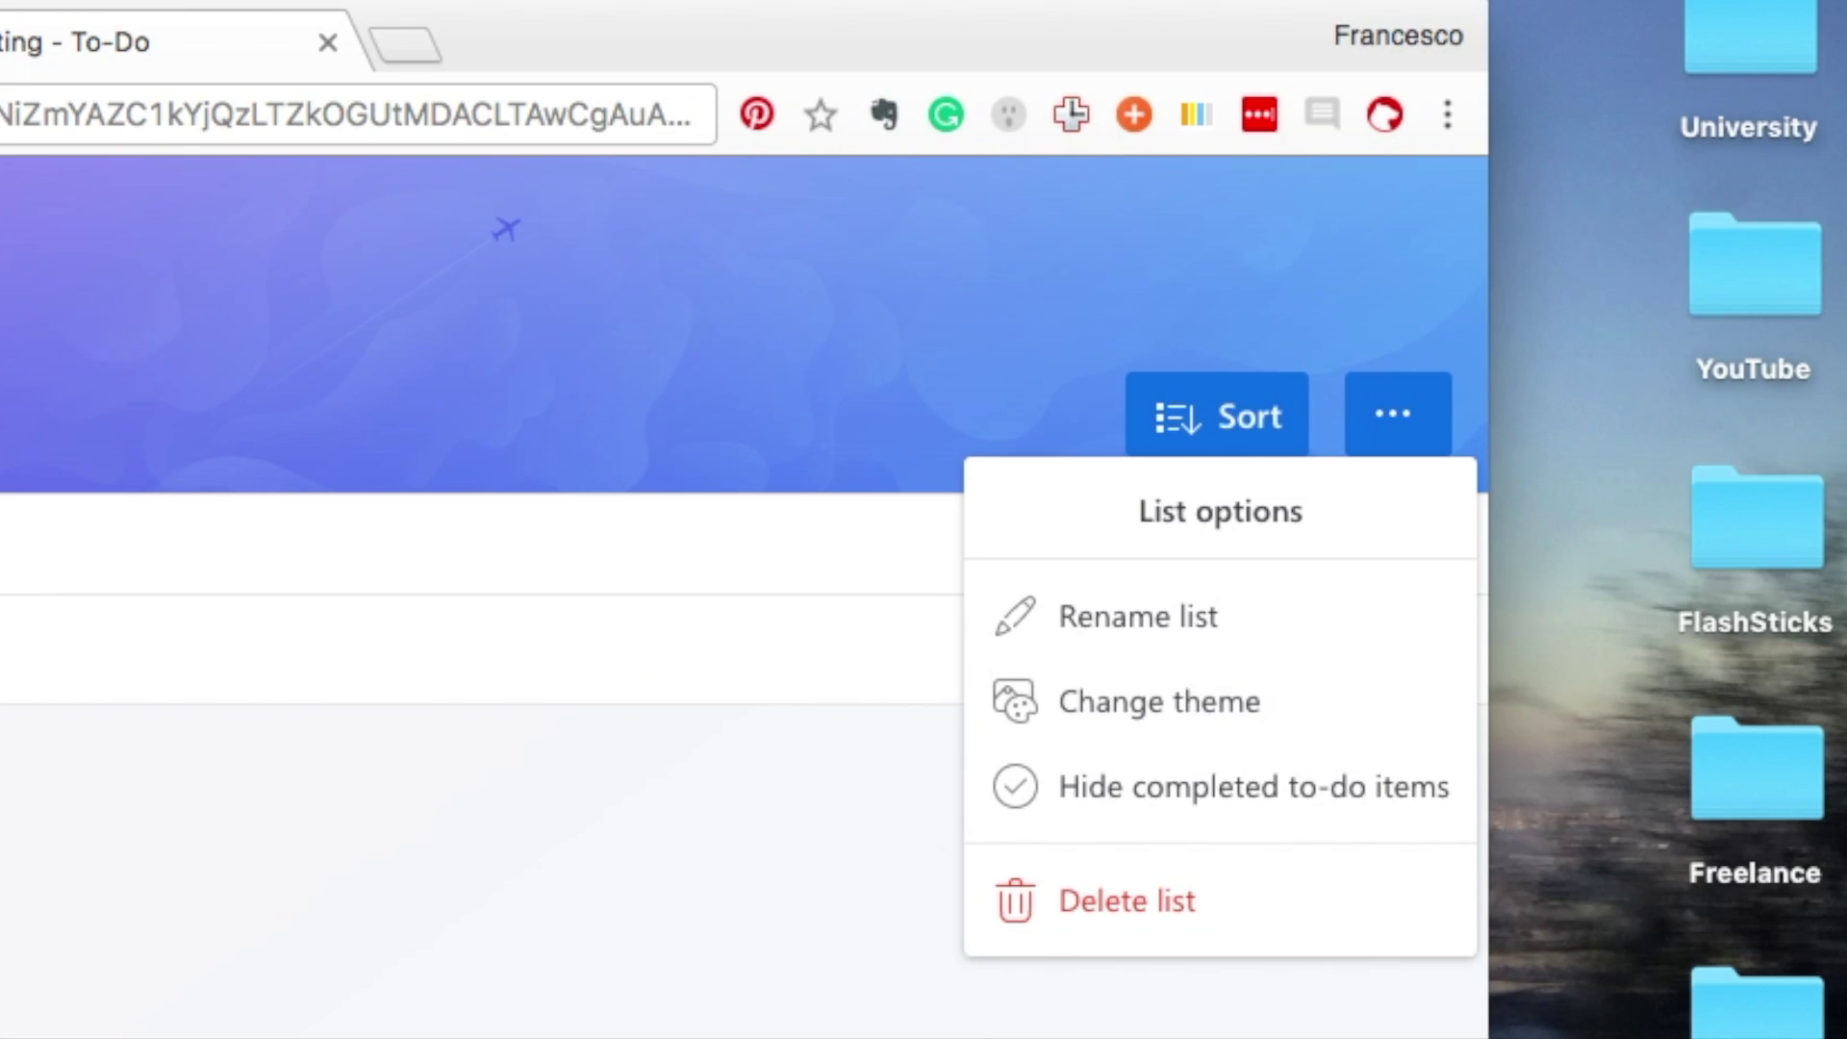
pyautogui.press('Escape')
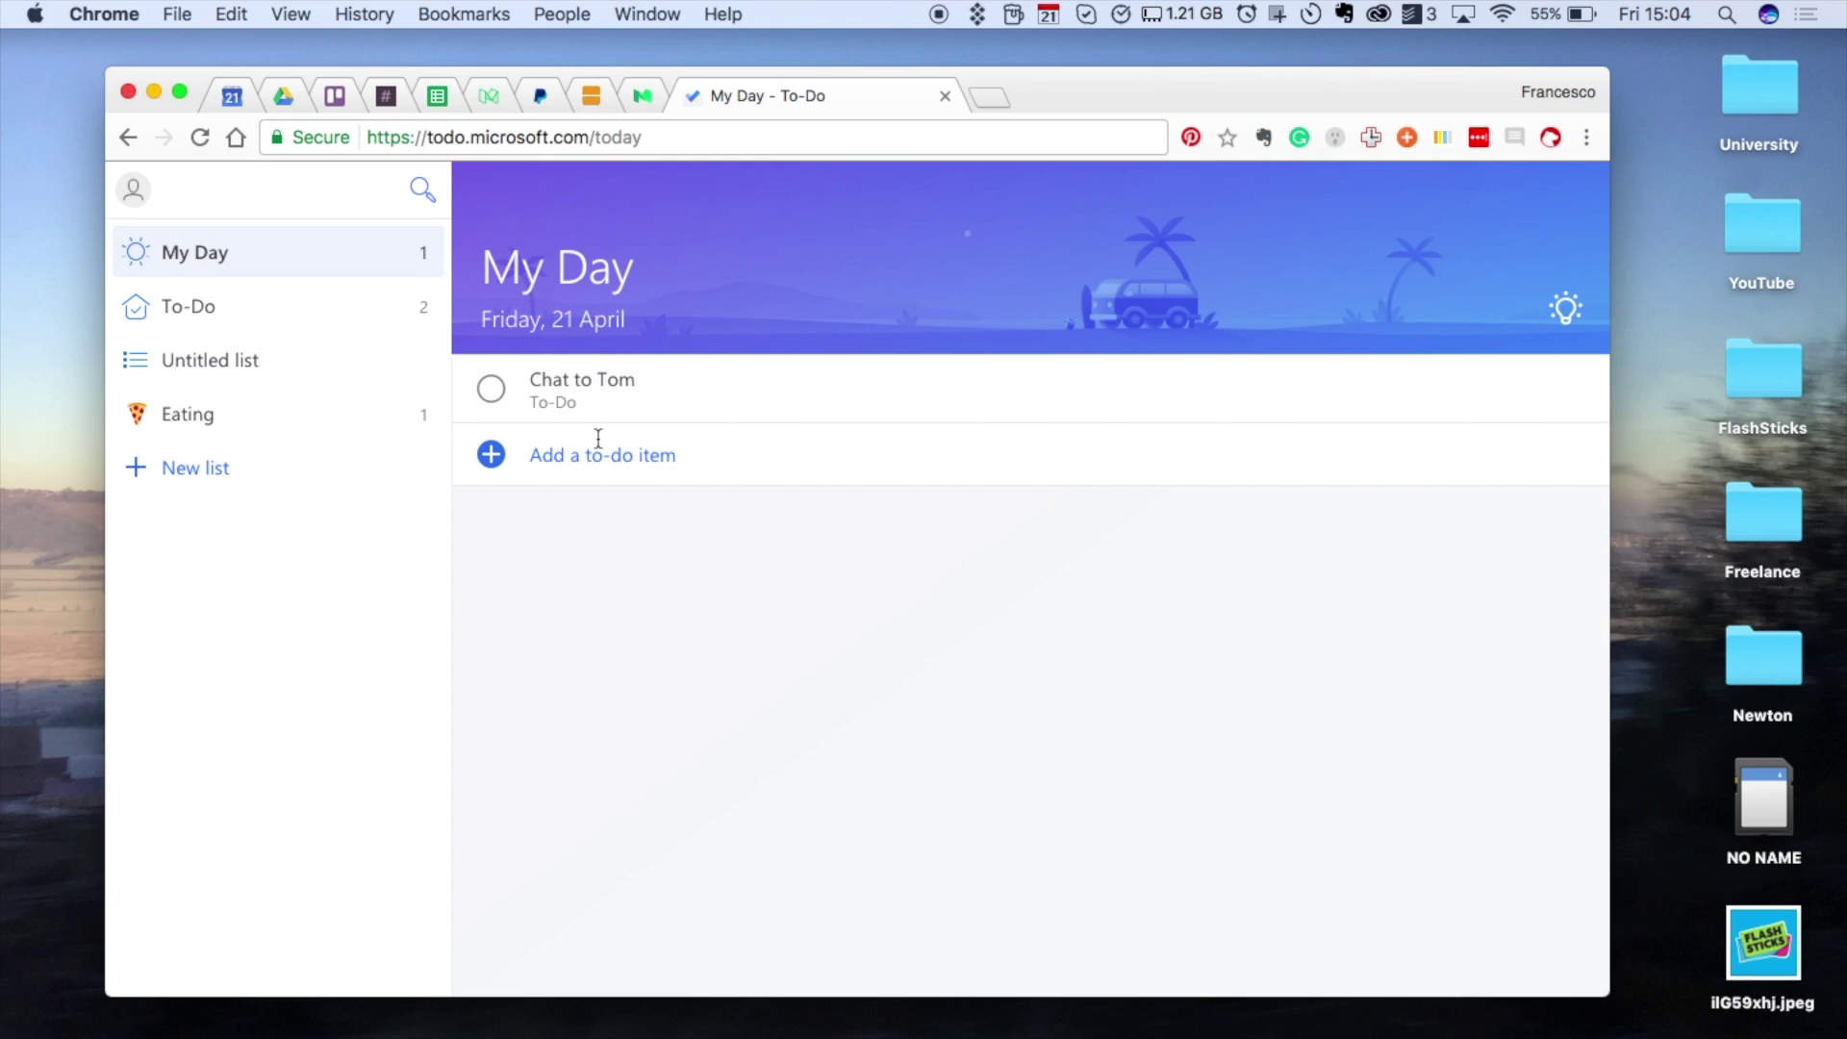
# Step: Add 'Revise for an Exam in May' from the To-Do list to My Day
pyautogui.click(317, 312)
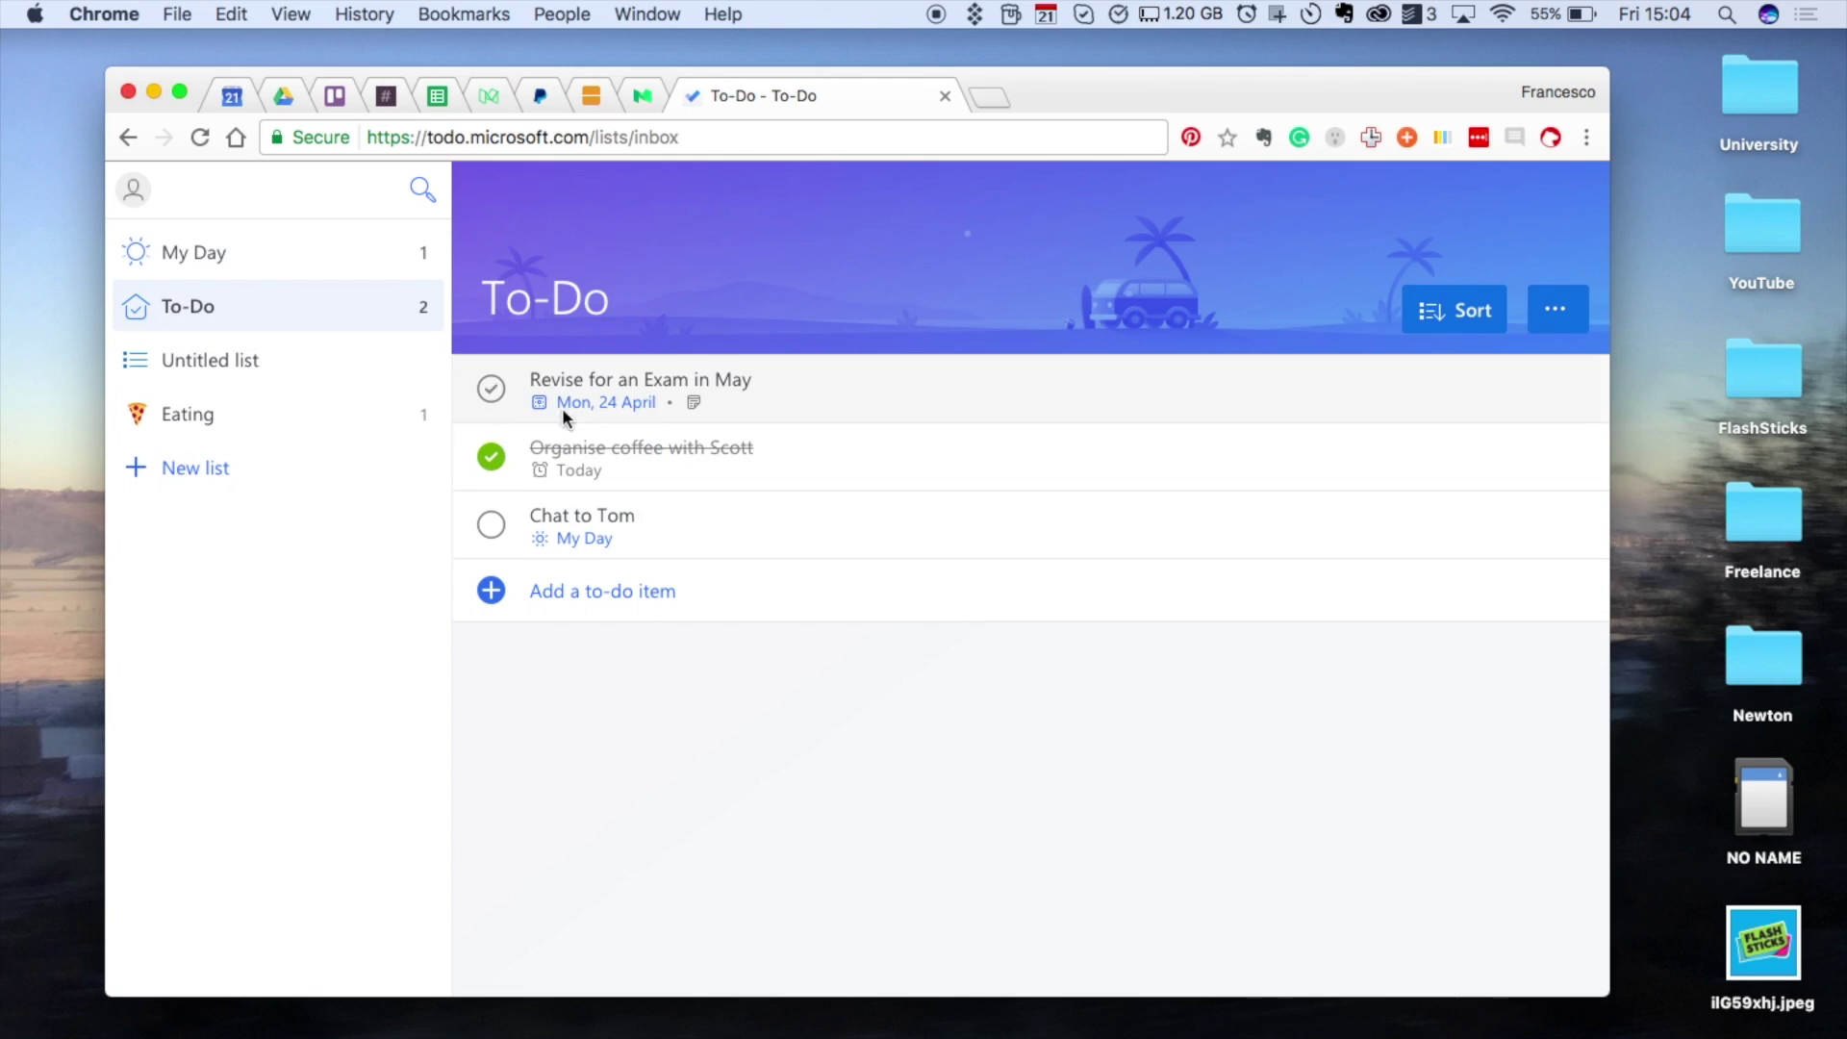
pyautogui.click(812, 393)
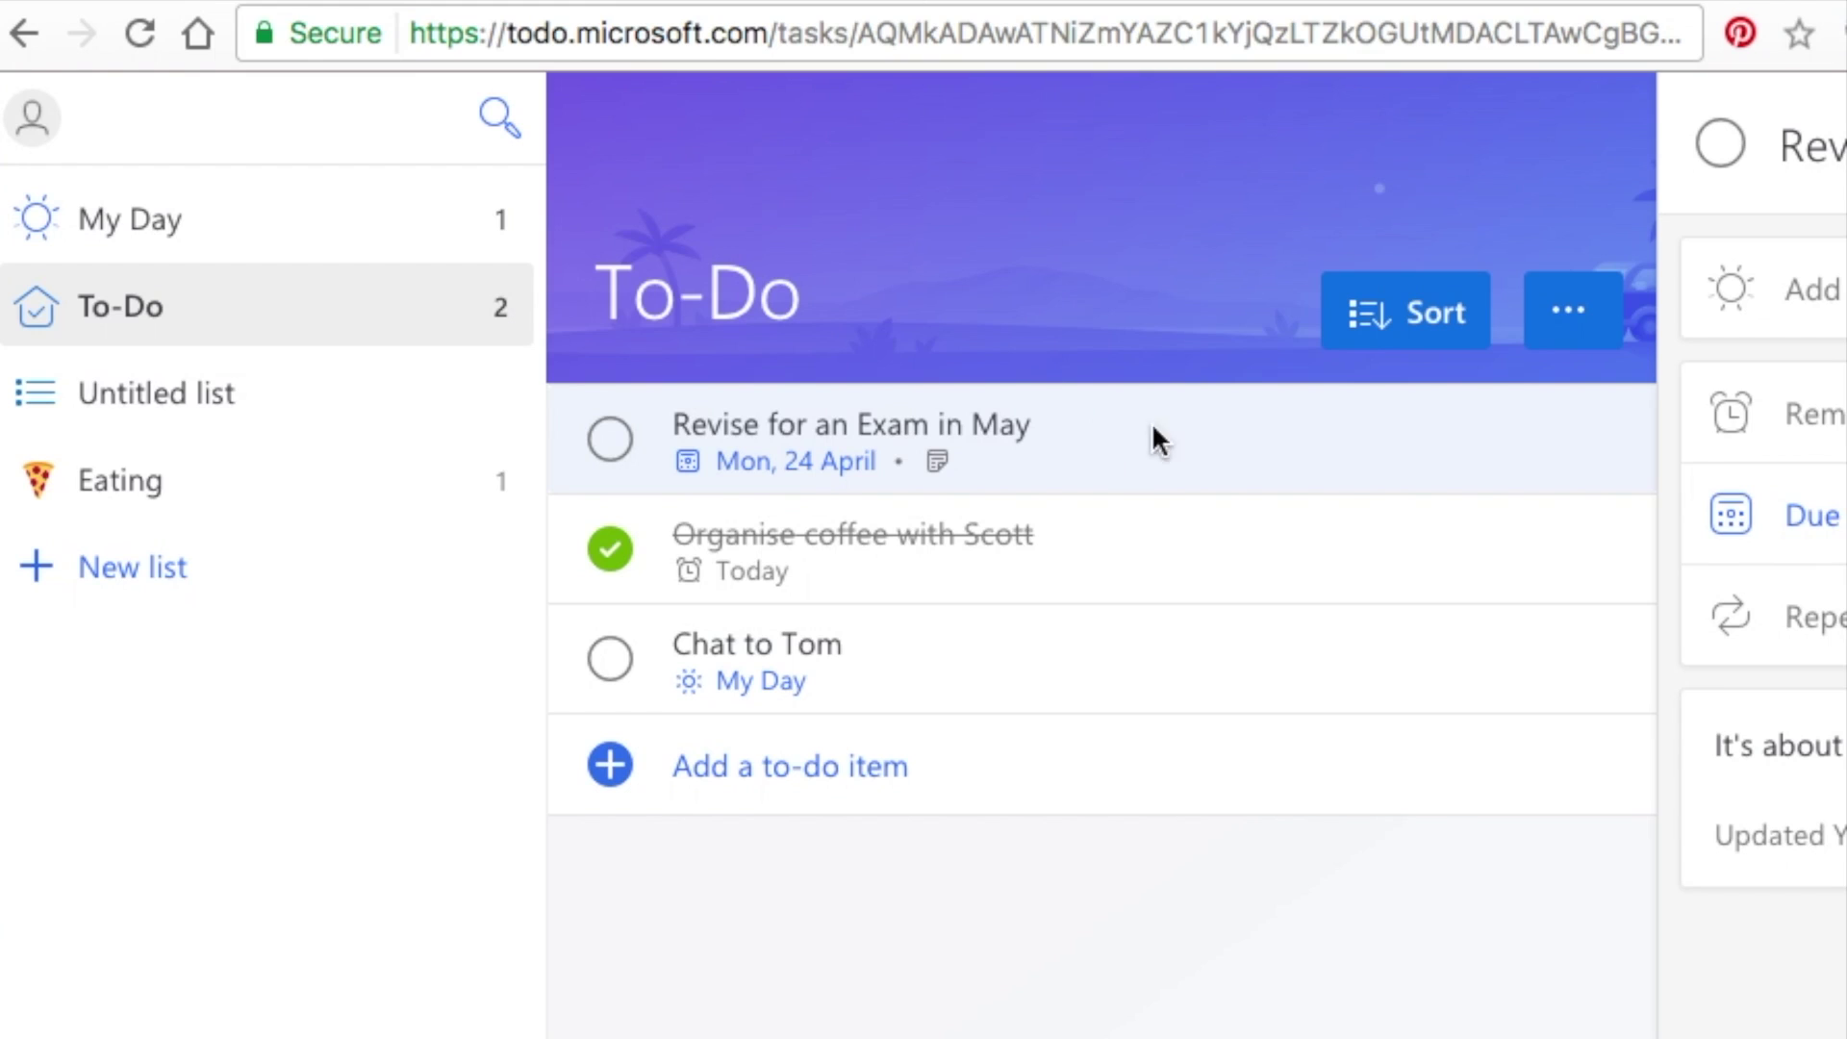
pyautogui.click(1809, 289)
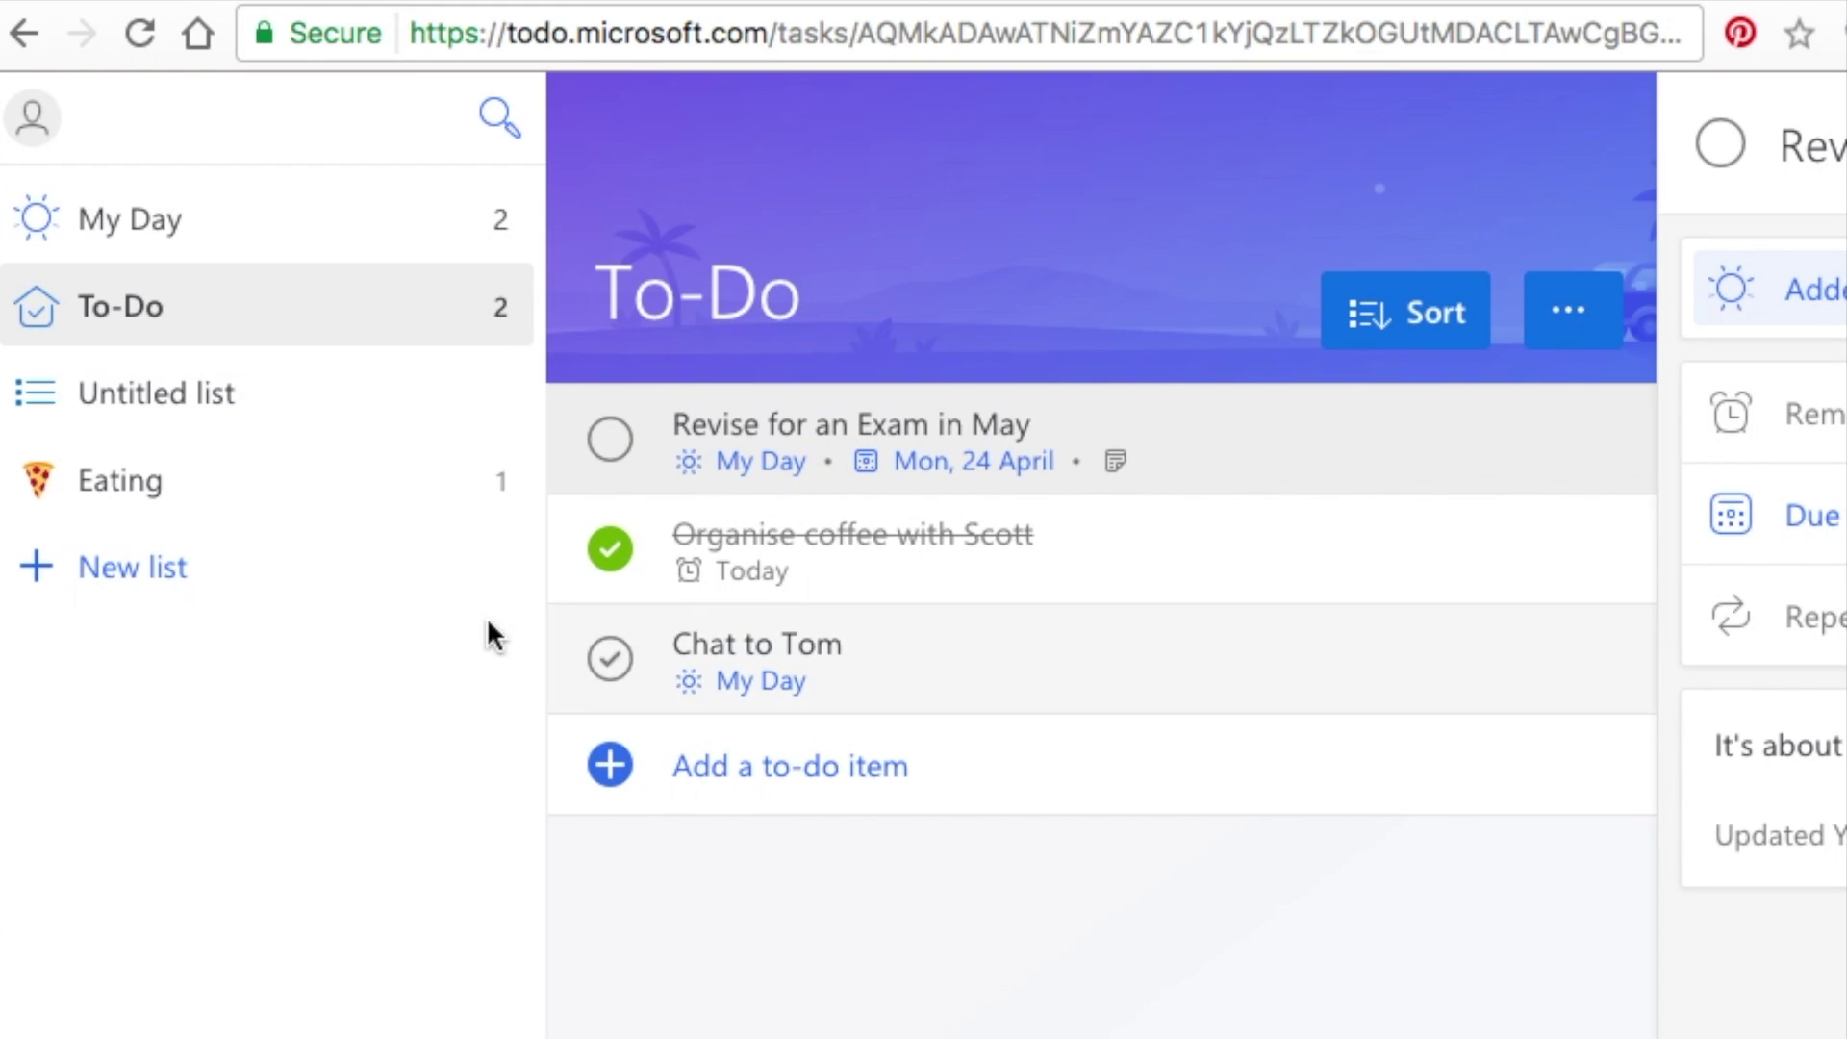
pyautogui.click(320, 222)
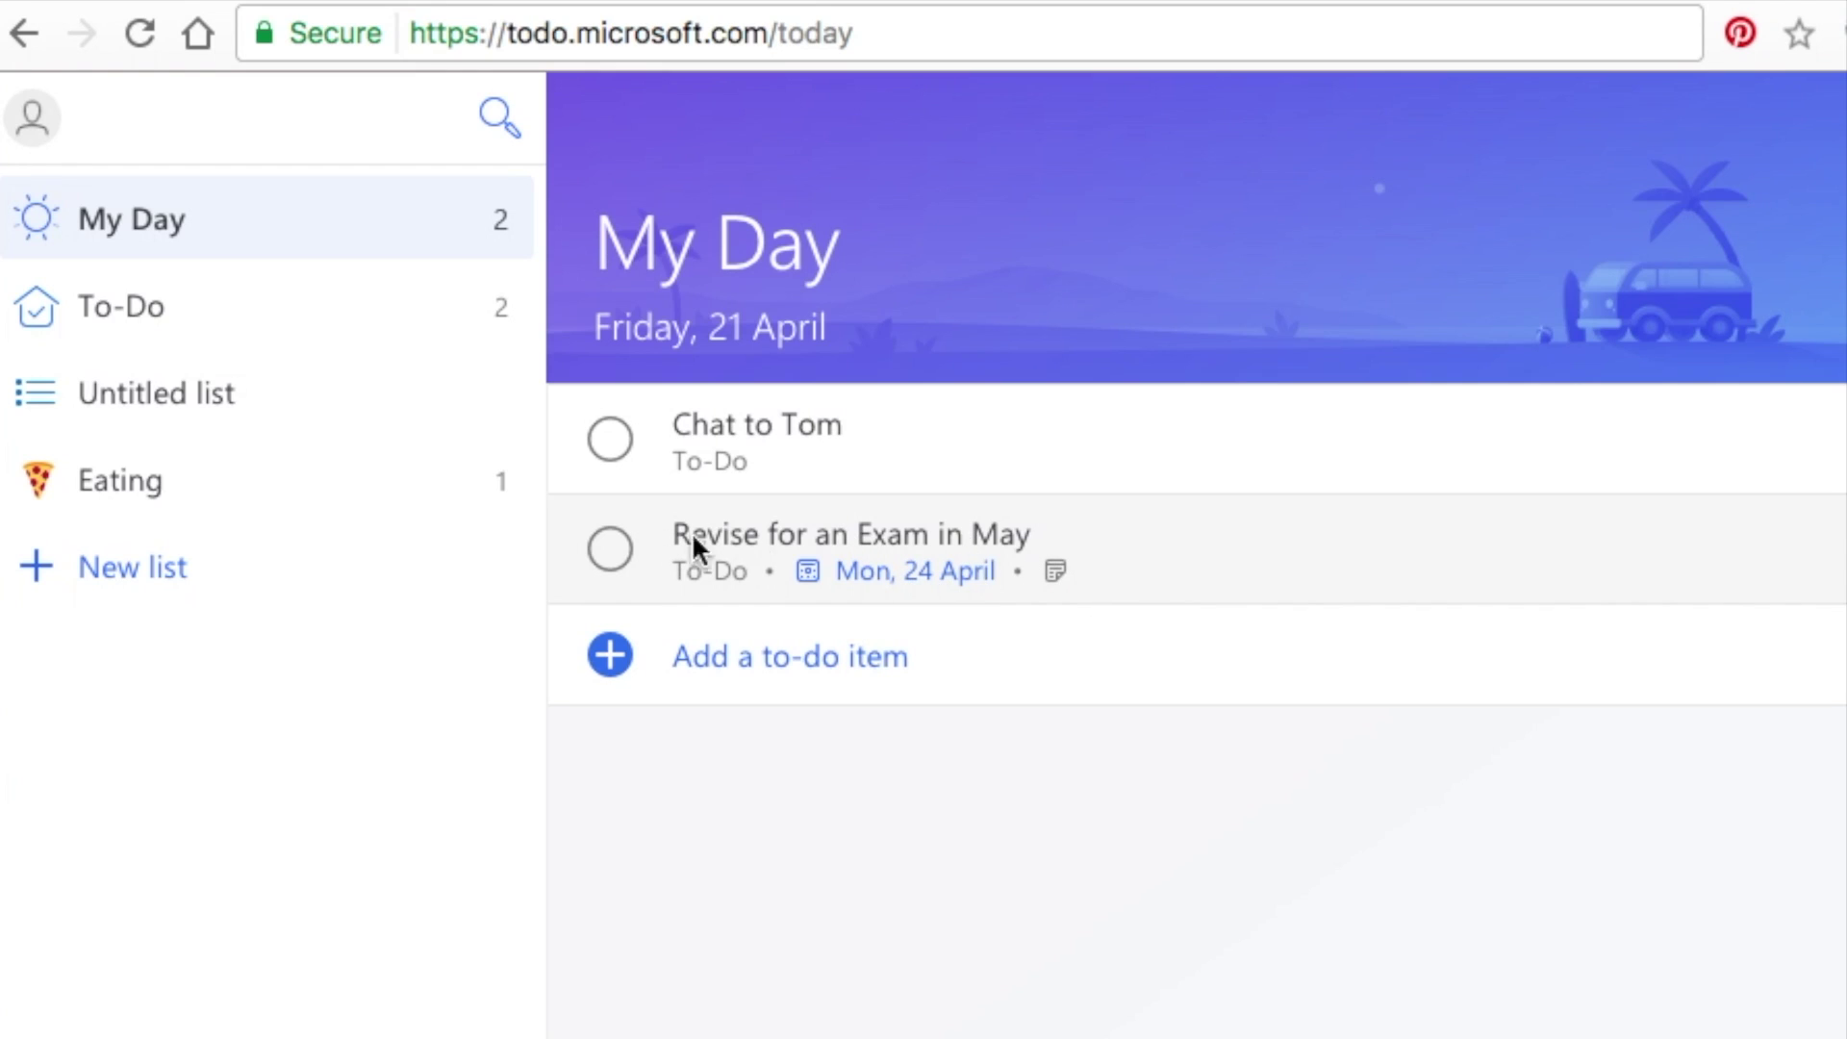
# Step: Create the My Day task 'Finish the To-Do review' and open its details
pyautogui.click(849, 677)
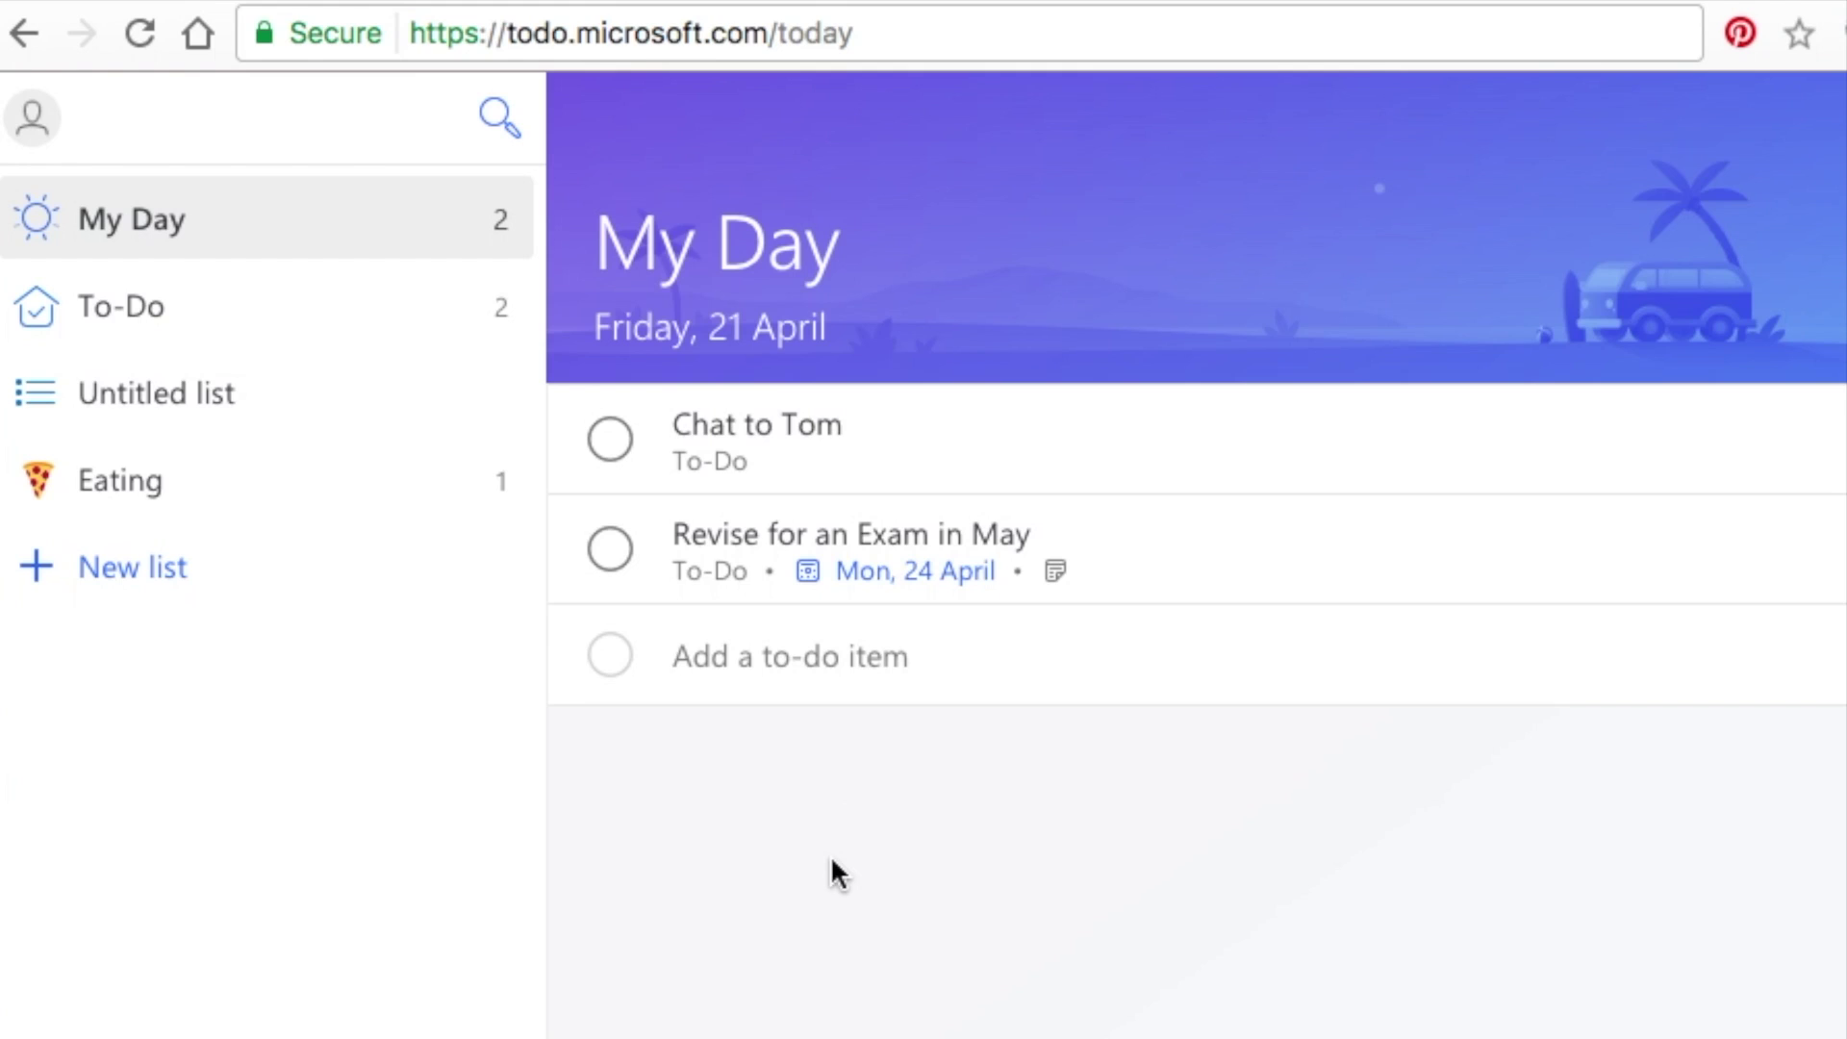
pyautogui.write('T')
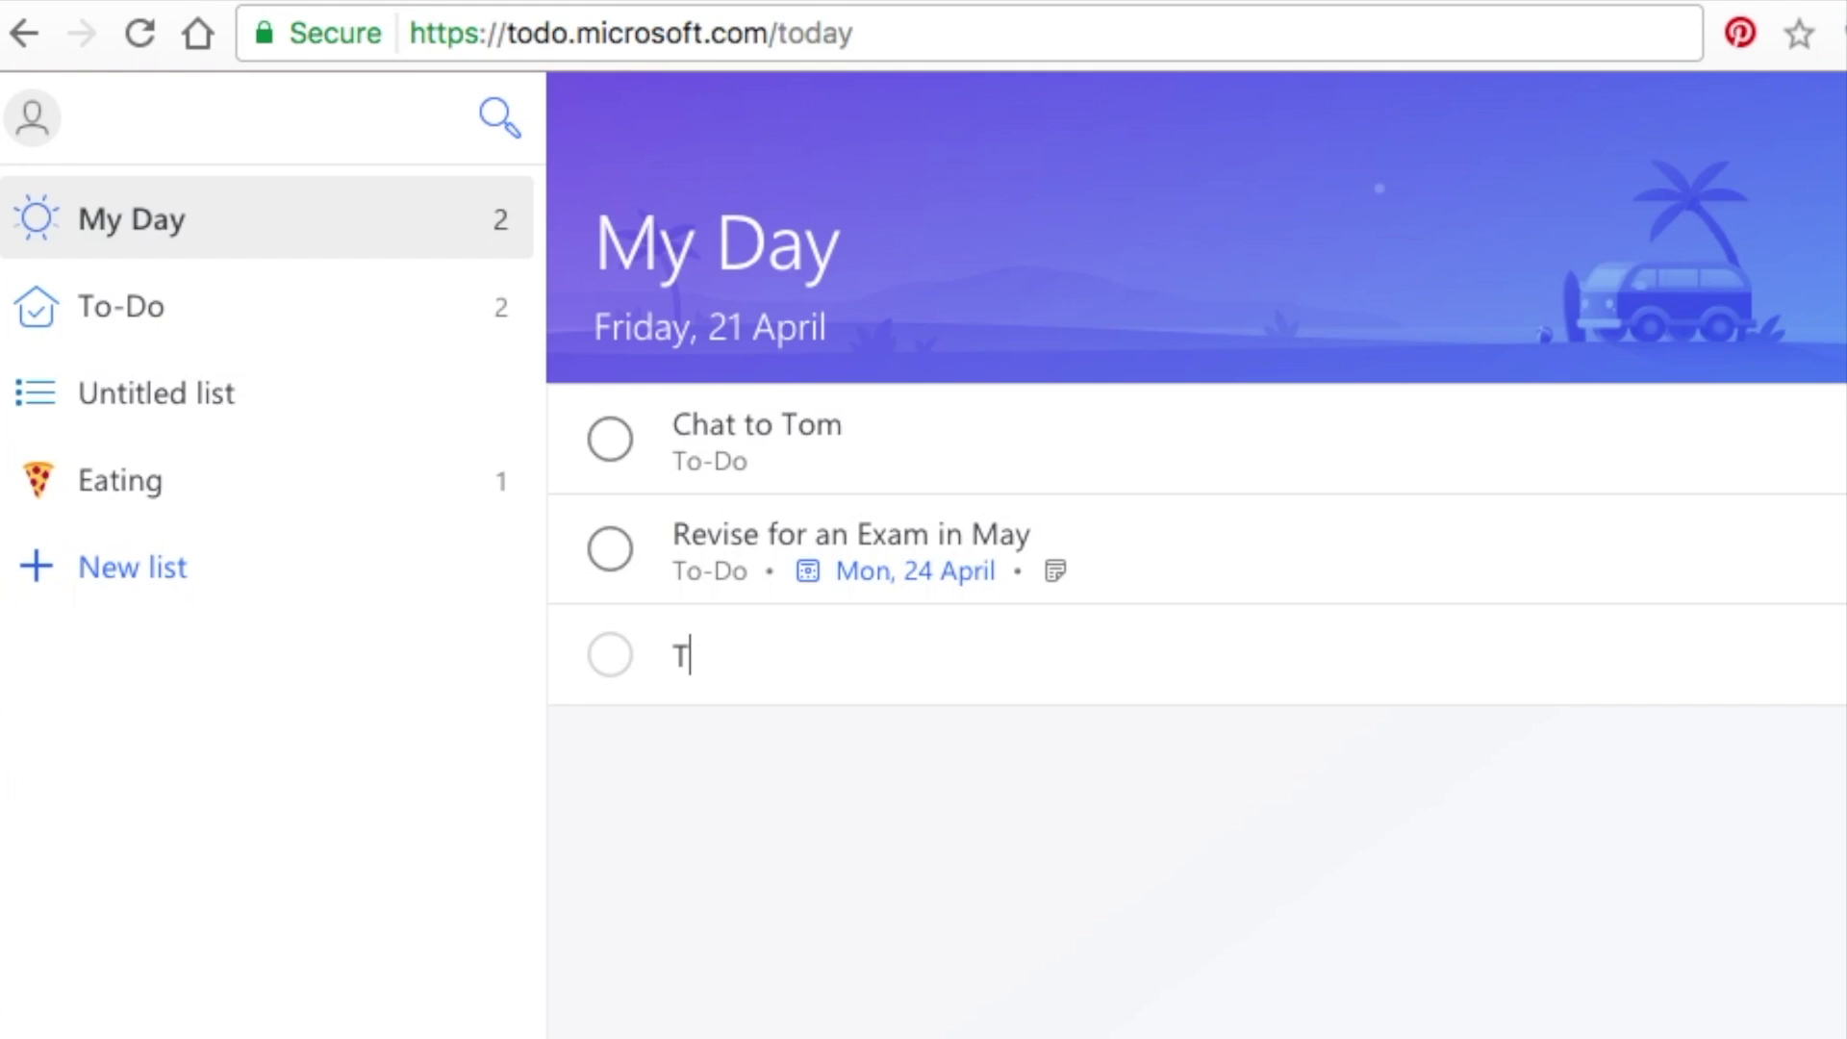
pyautogui.press('BackSpace')
pyautogui.write('Finisht')
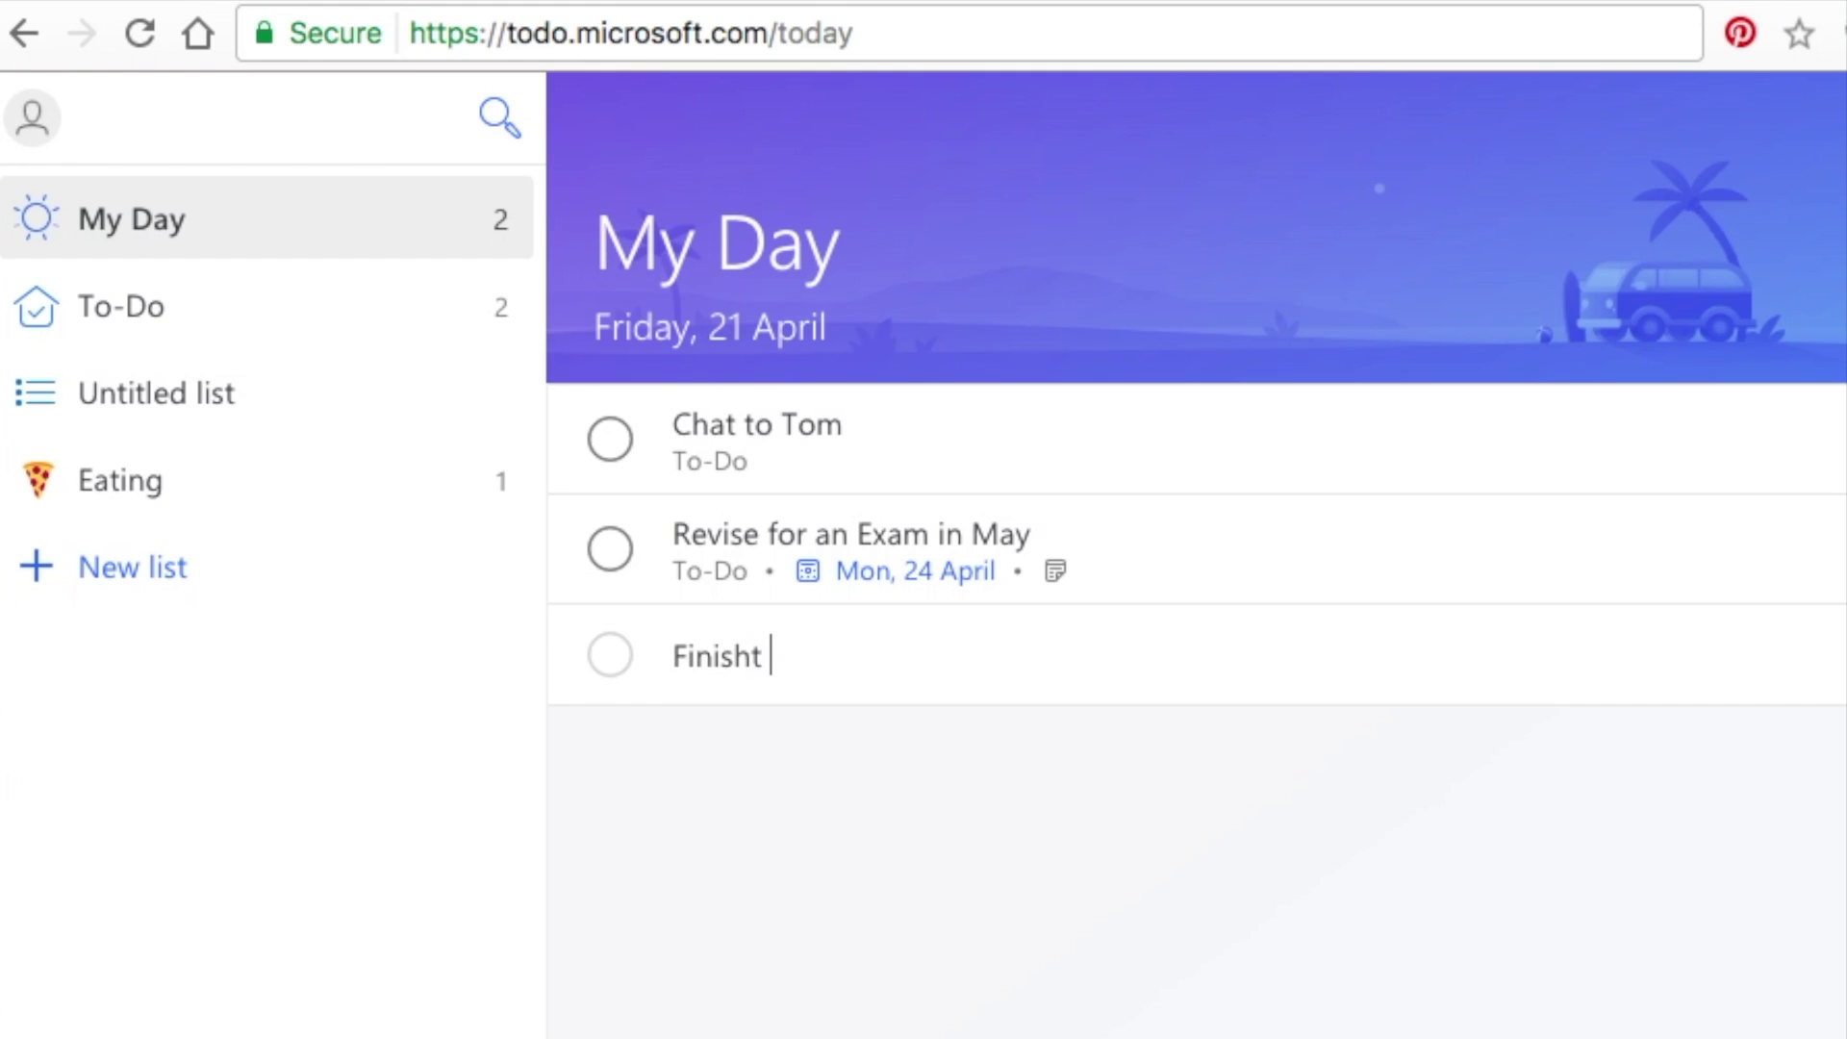
pyautogui.press('BackSpace')
pyautogui.write('the Tod')
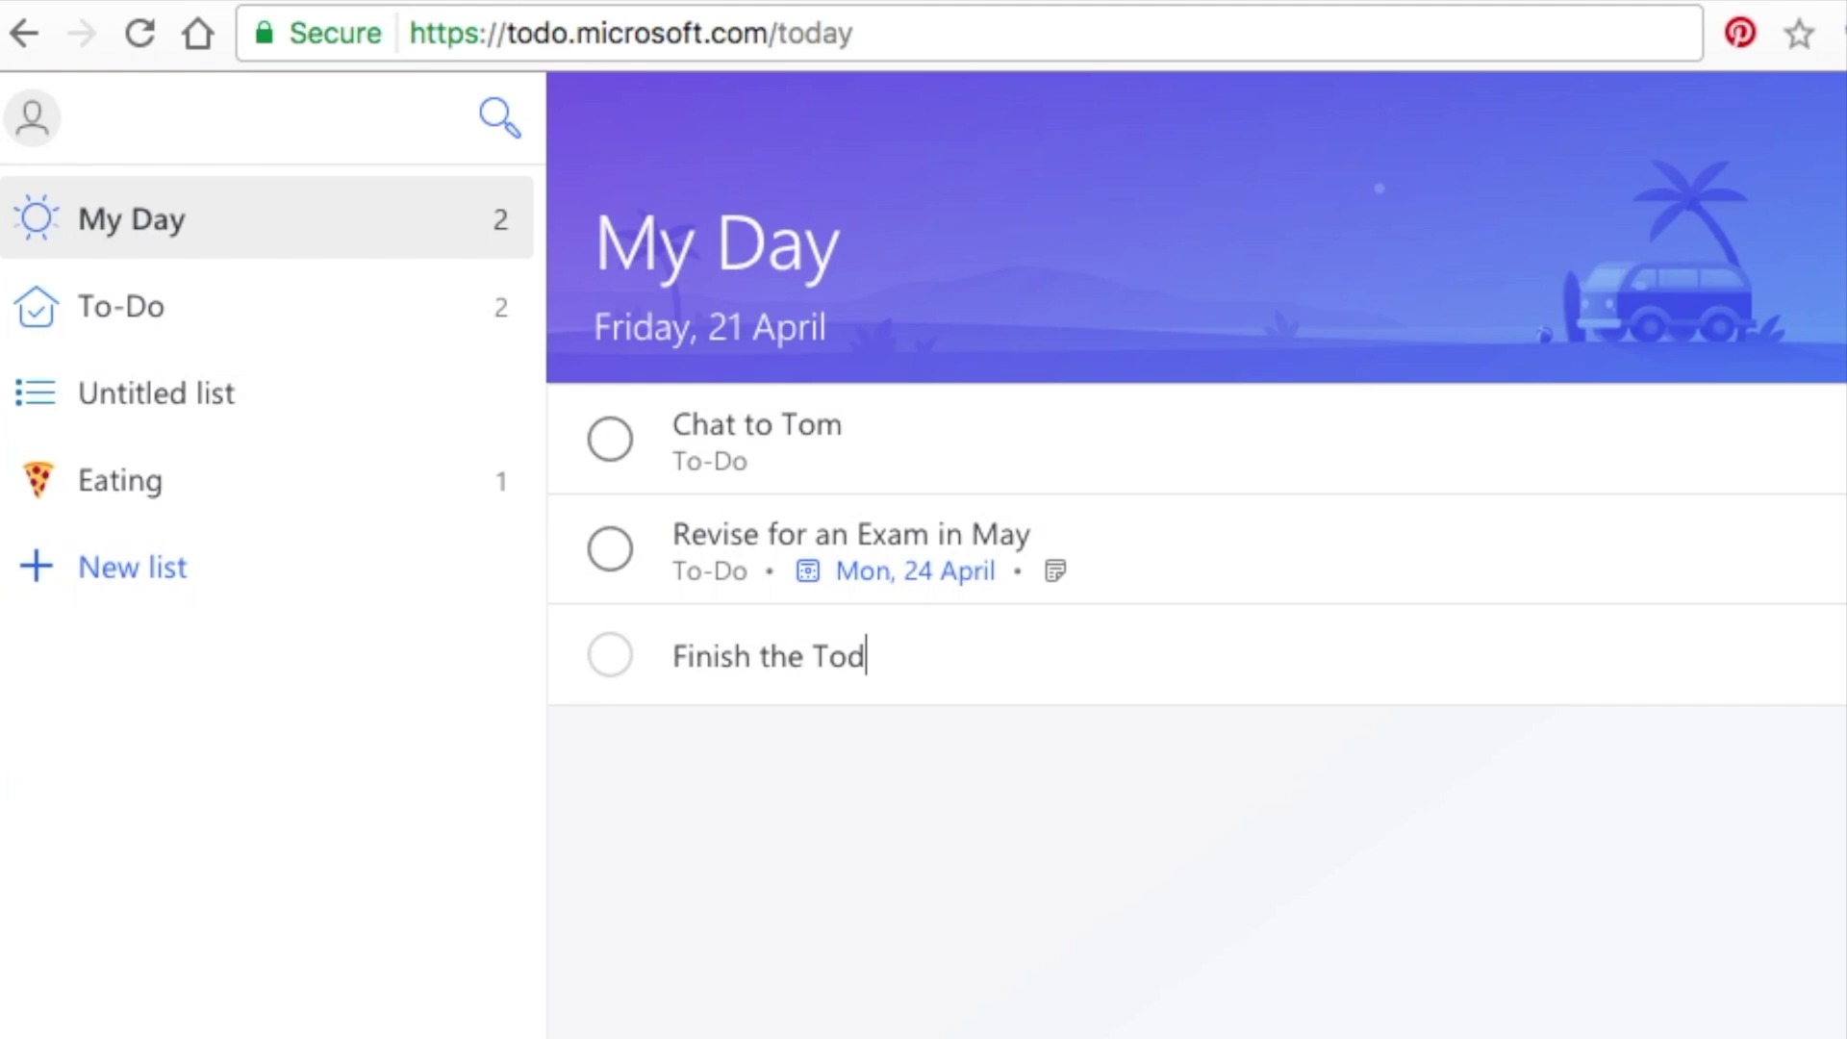
pyautogui.write('o-Do review')
pyautogui.press('Return')
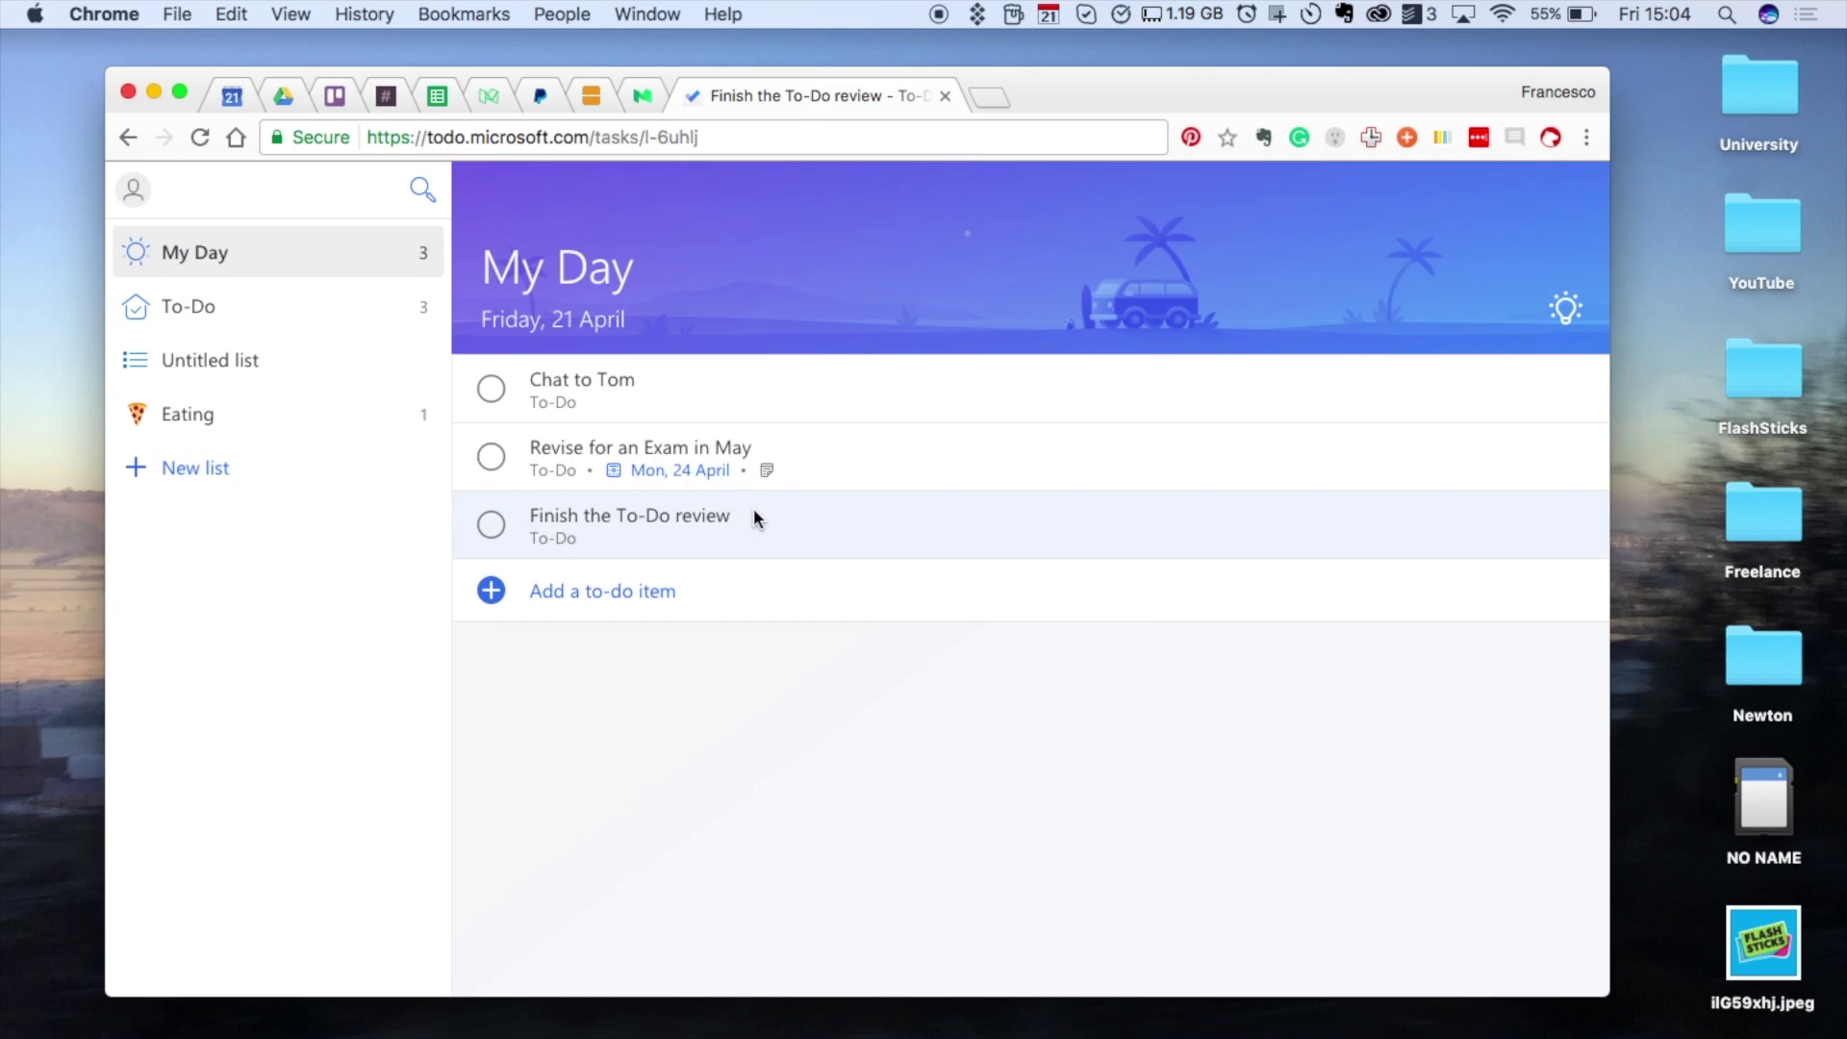
pyautogui.click(1029, 635)
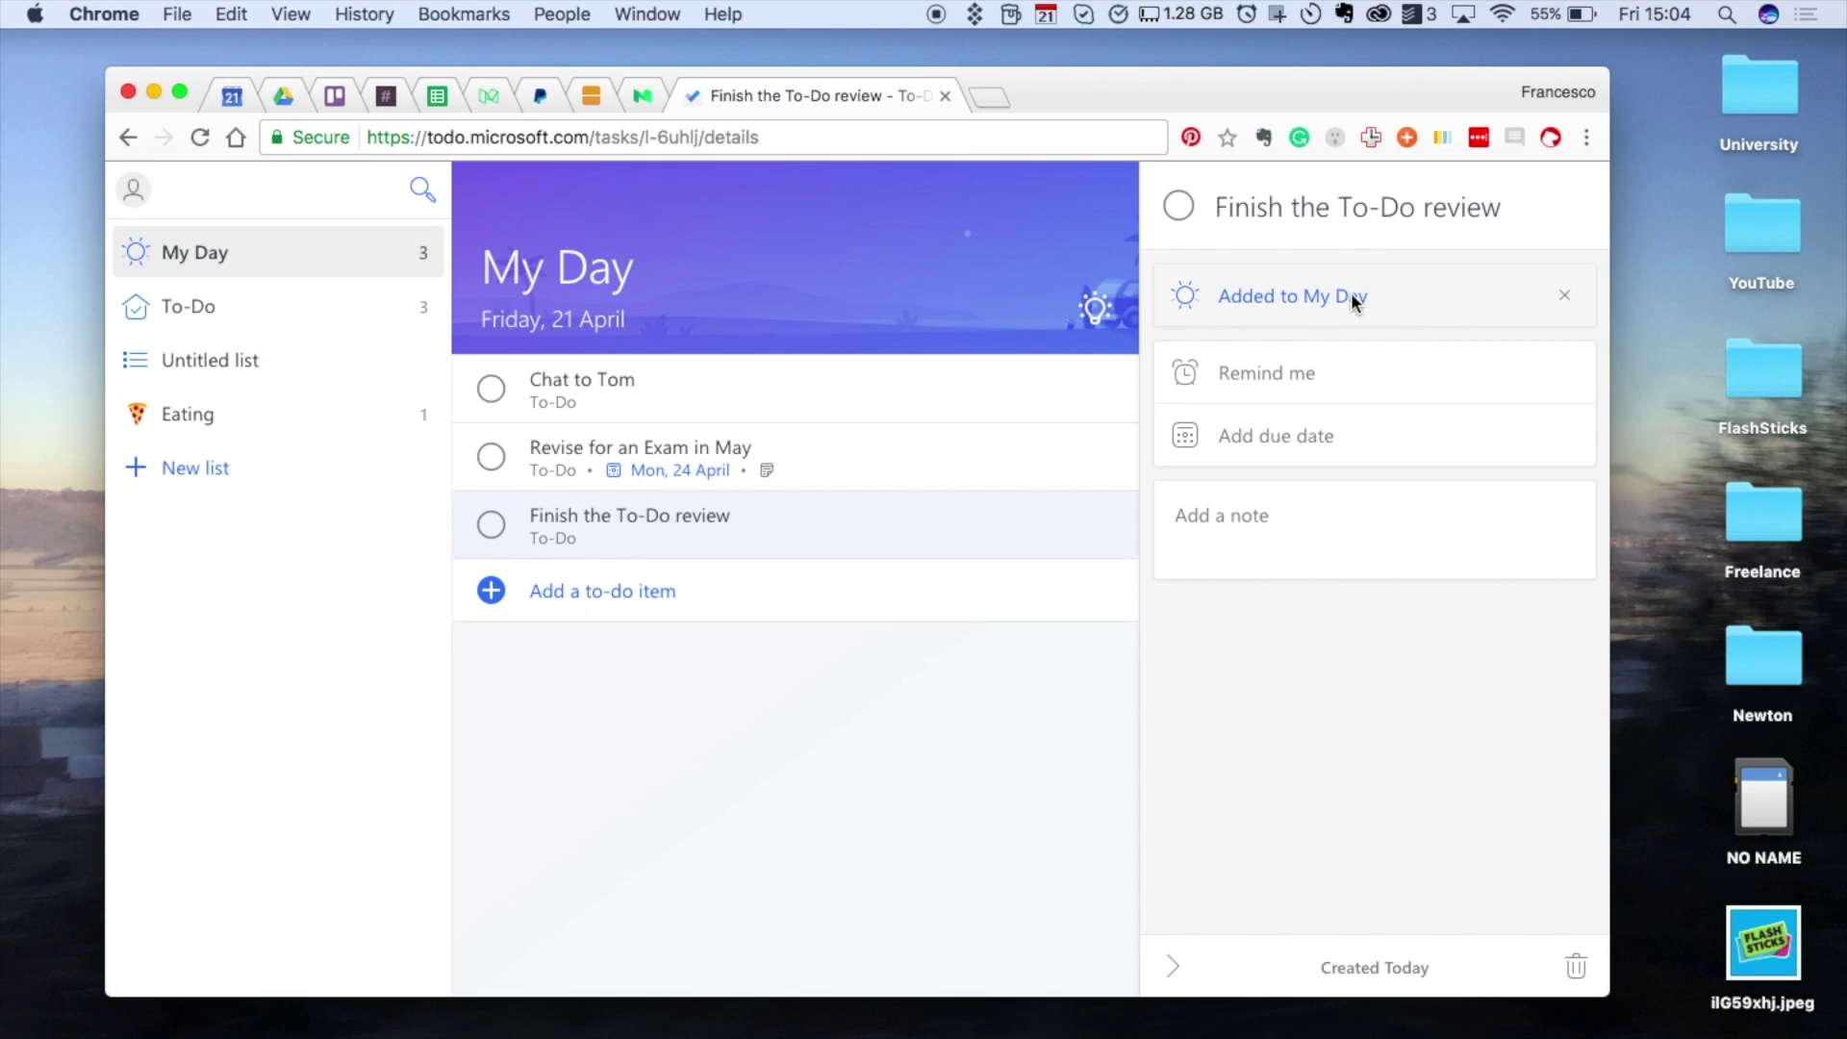
# Step: Make 'Finish the To-Do review' due next week, Mon, 24 April
pyautogui.click(1276, 438)
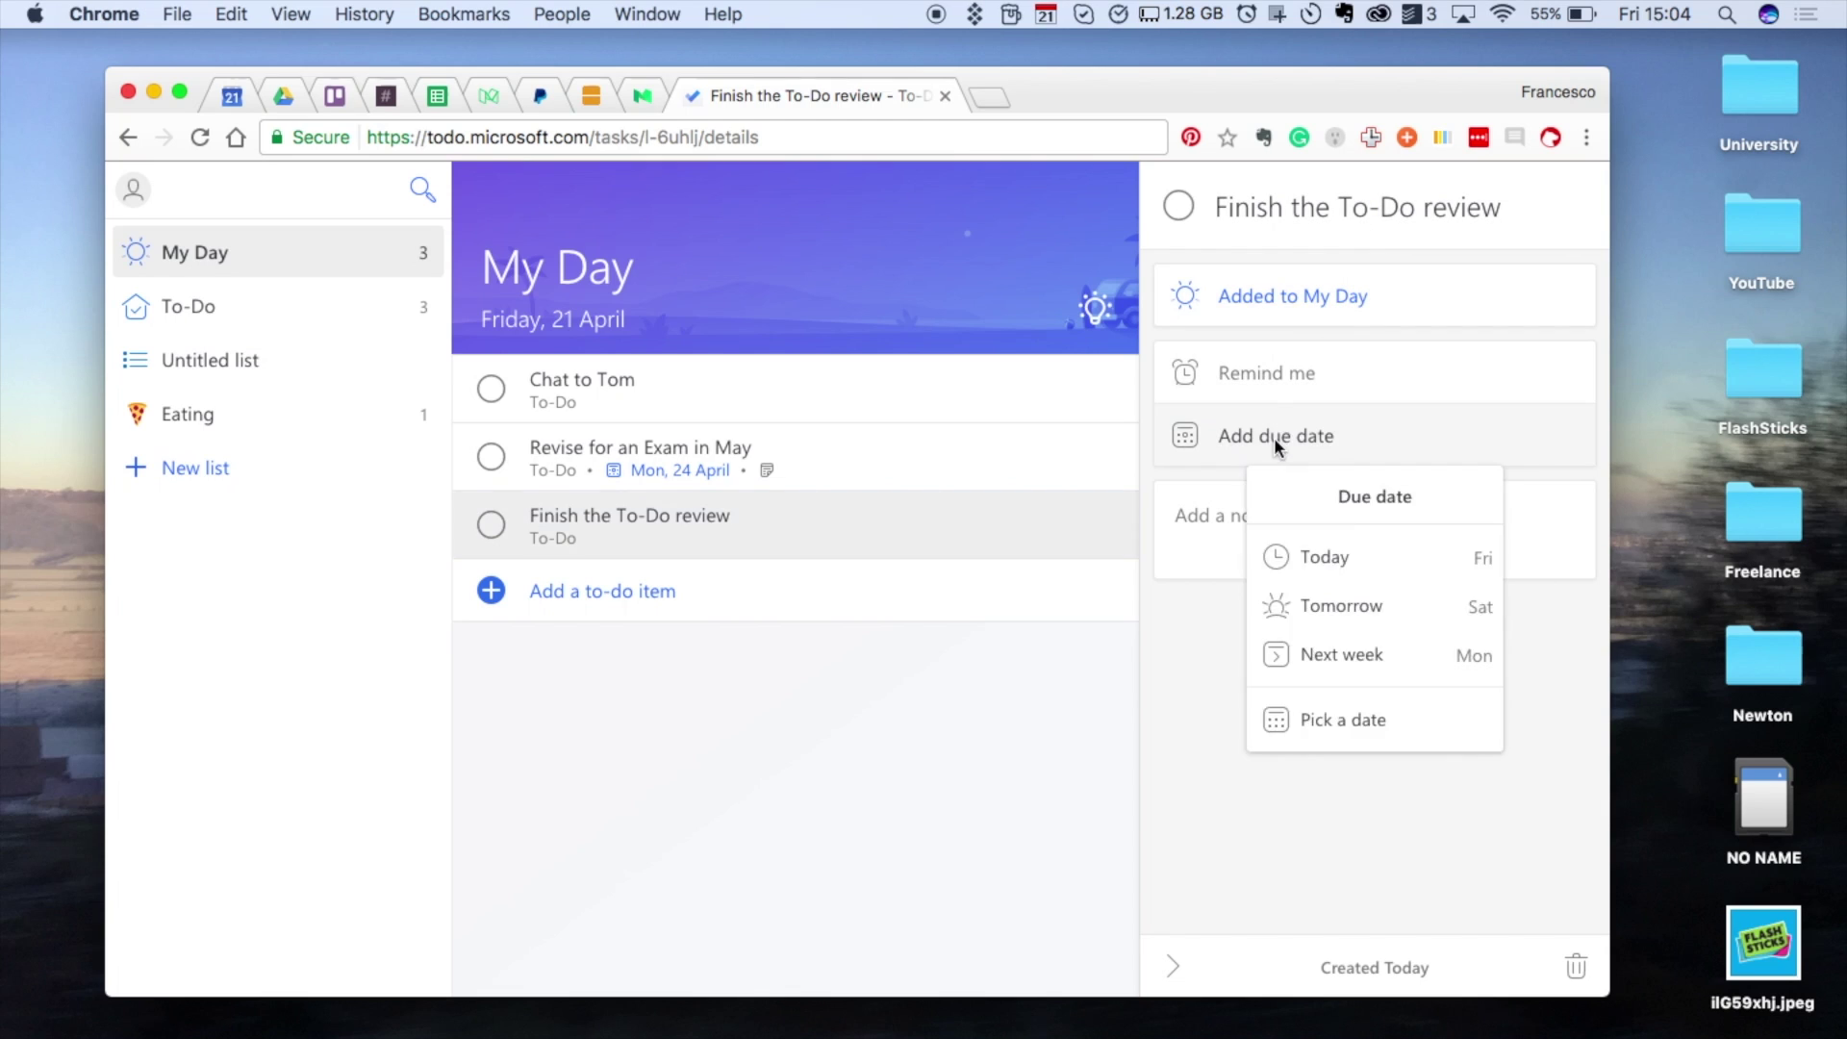
pyautogui.click(1333, 722)
pyautogui.click(1499, 806)
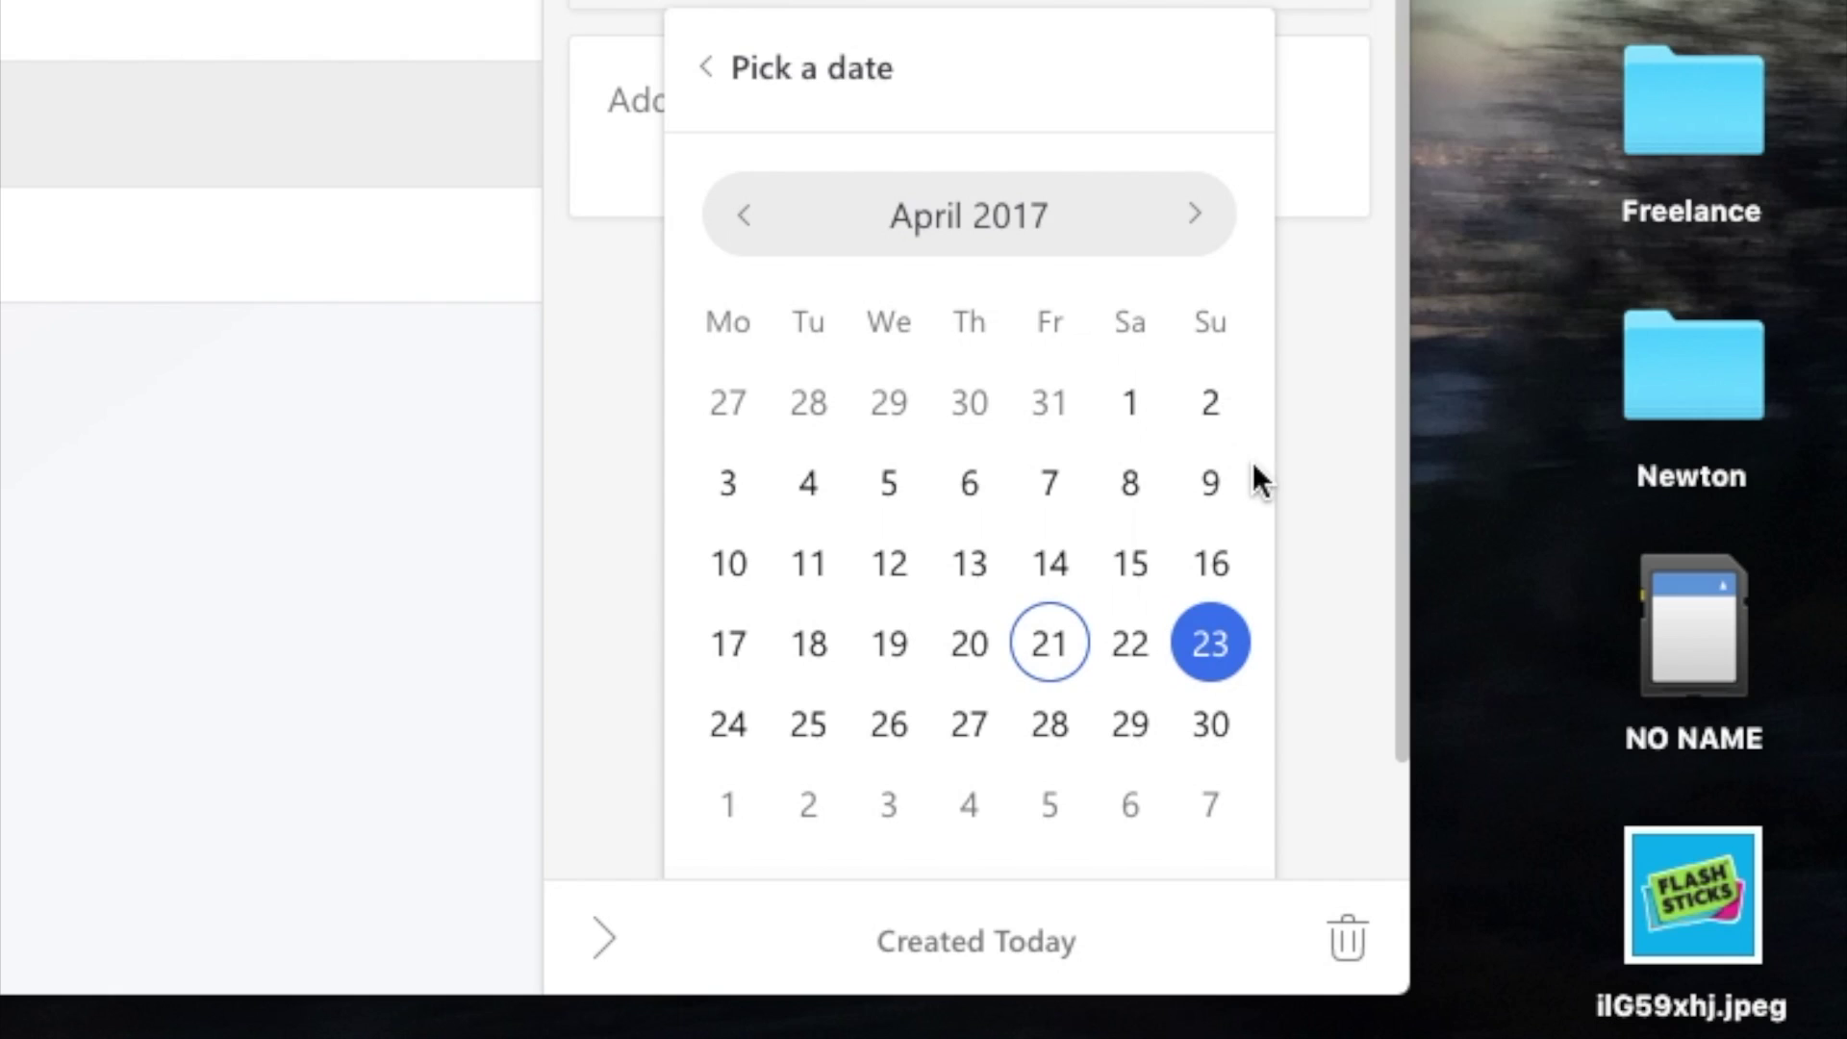
pyautogui.click(1300, 472)
pyautogui.click(955, 13)
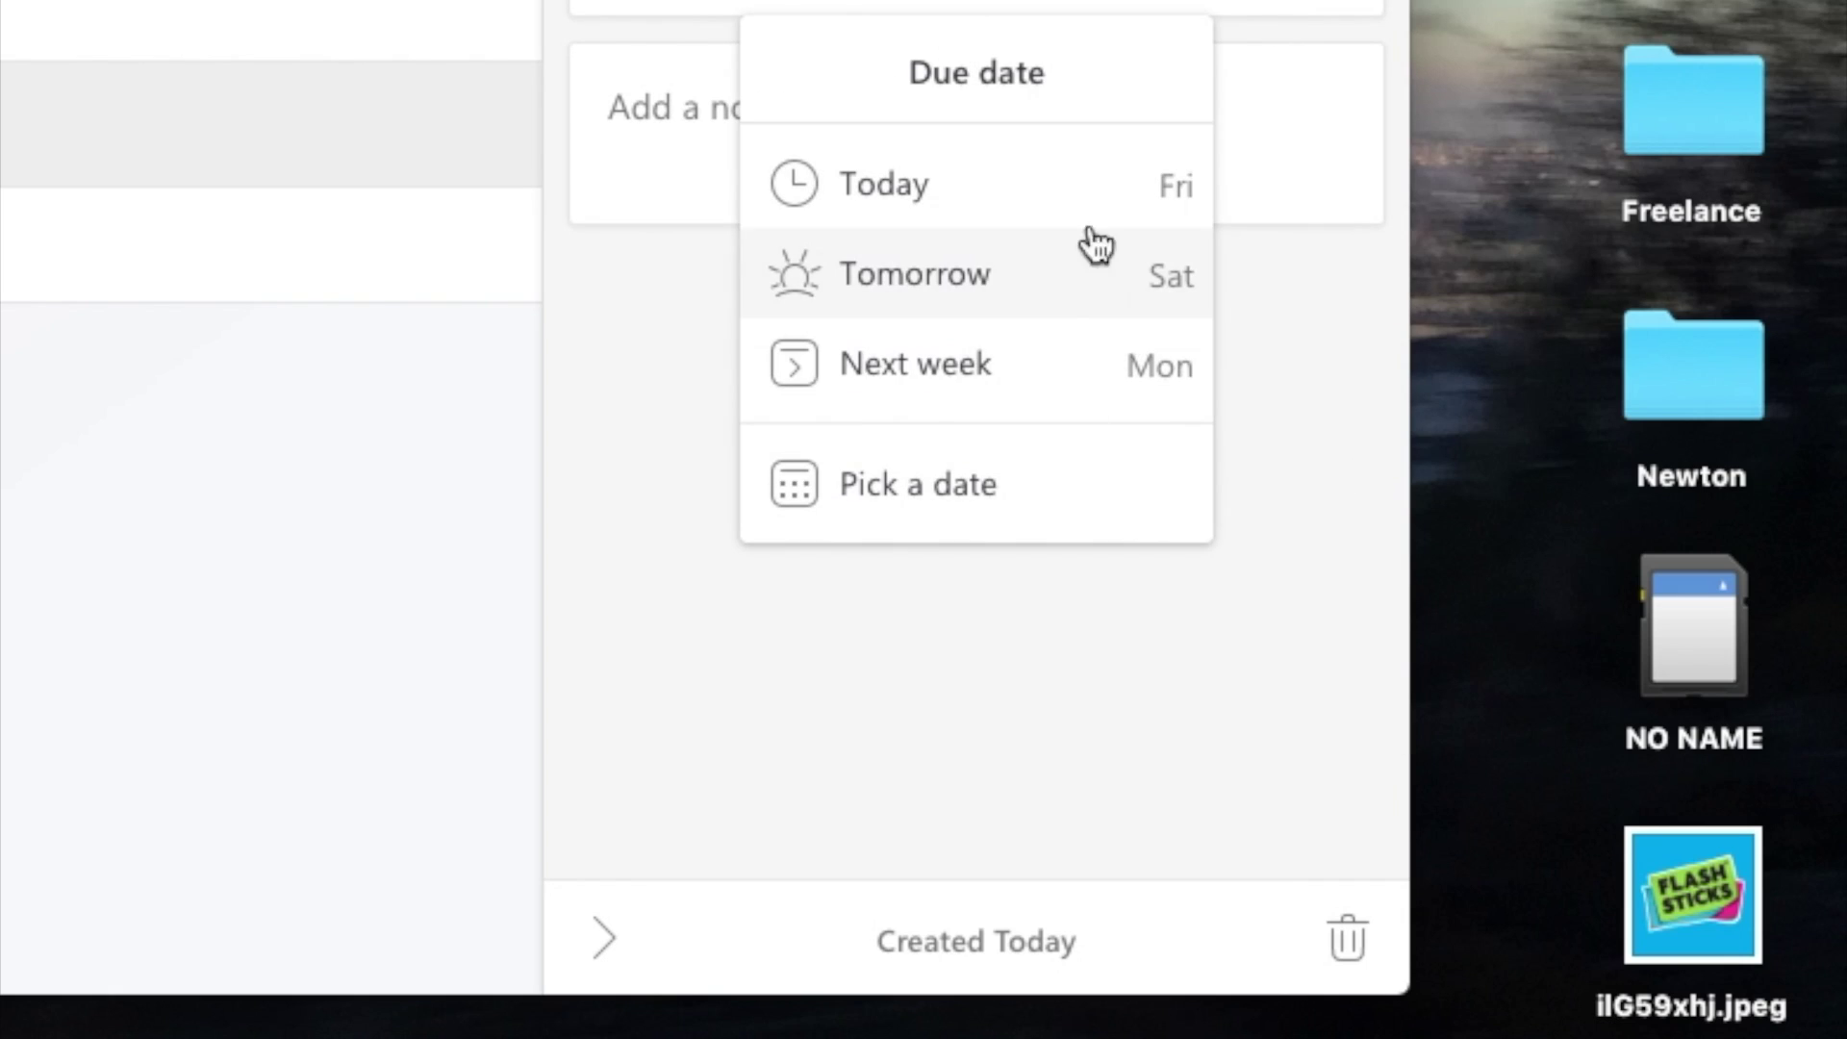
pyautogui.click(1018, 391)
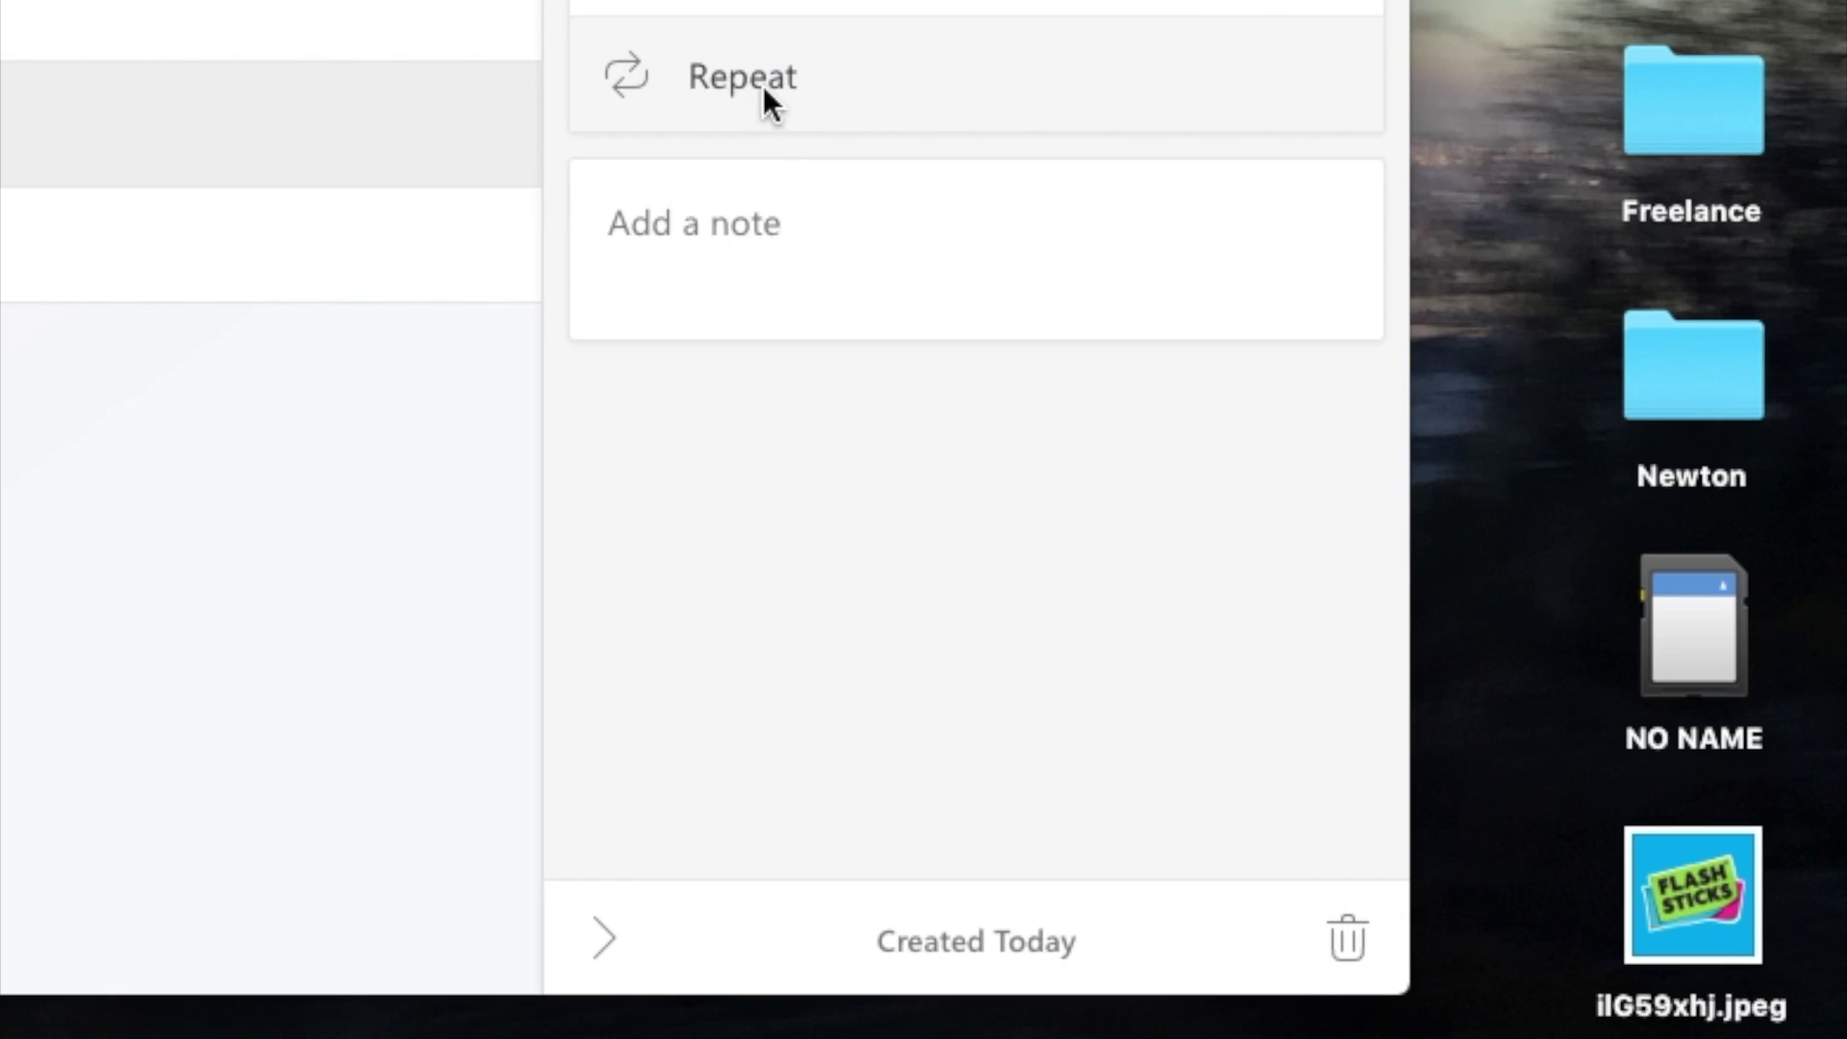
# Step: Explore the custom repeat settings, then cancel without setting a repeat
pyautogui.click(731, 72)
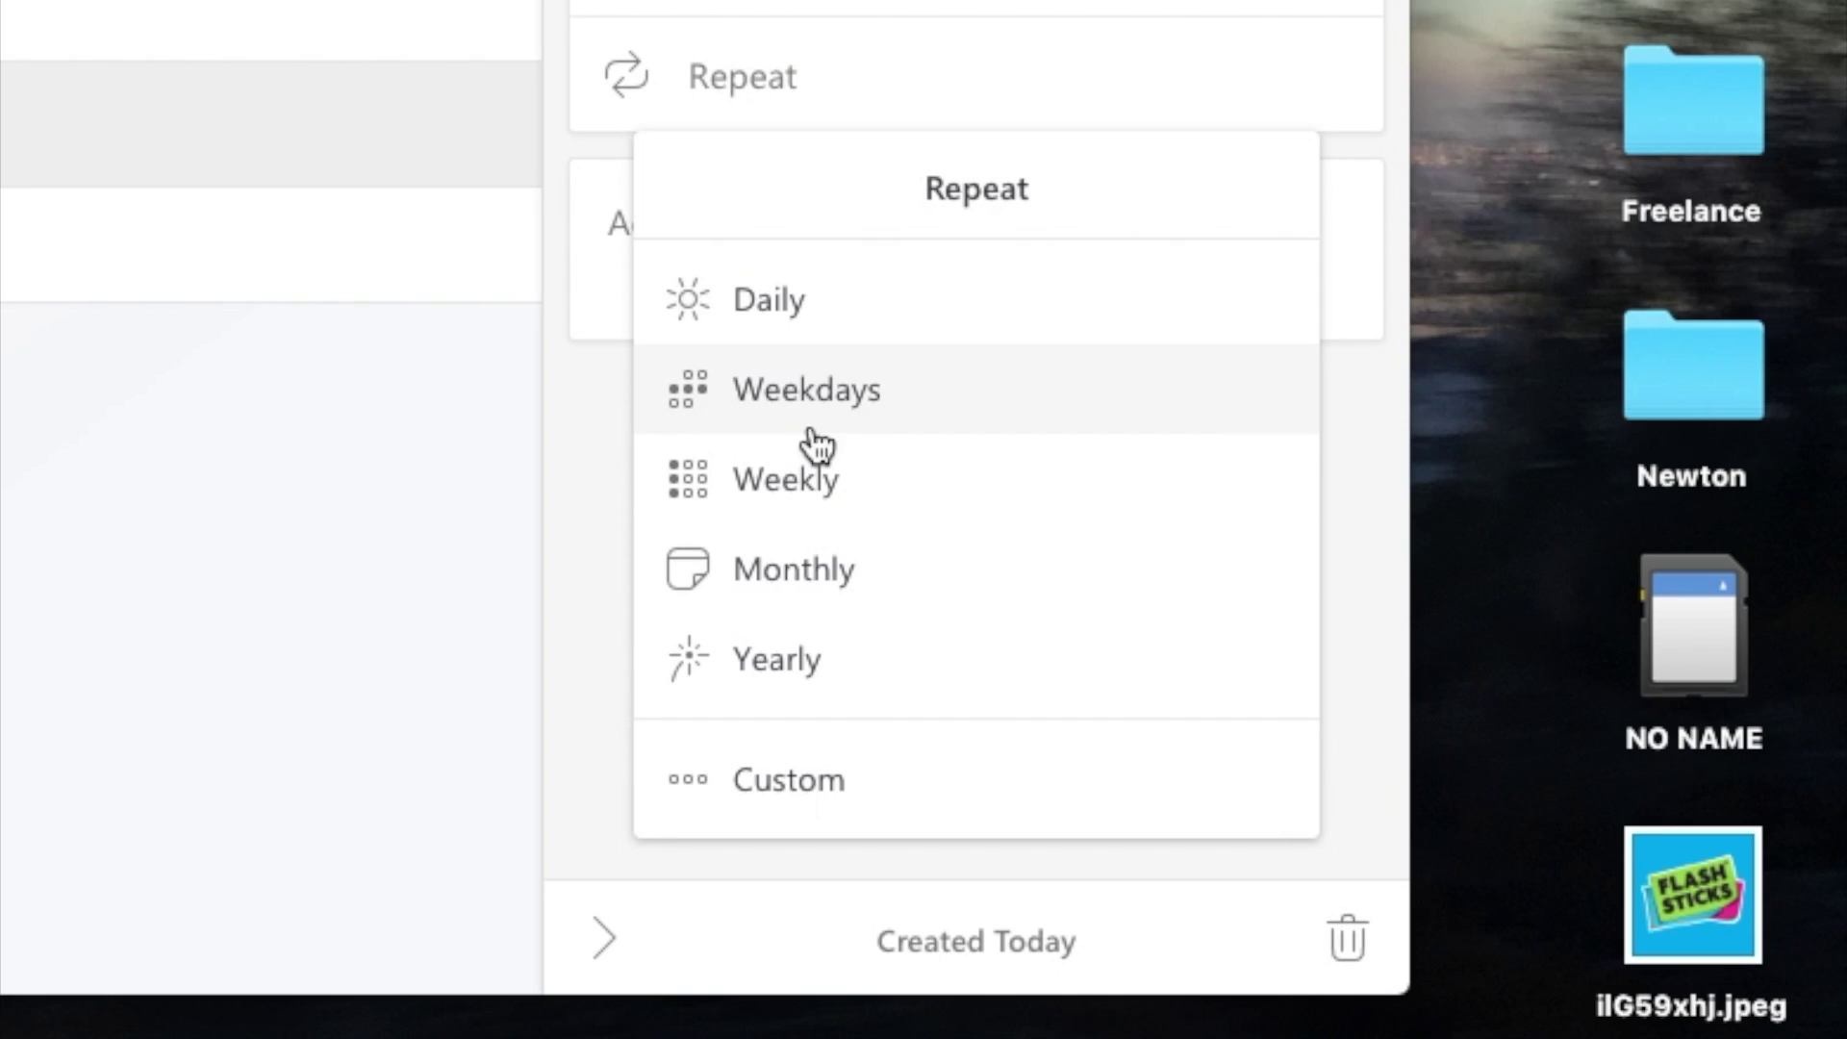
pyautogui.click(798, 781)
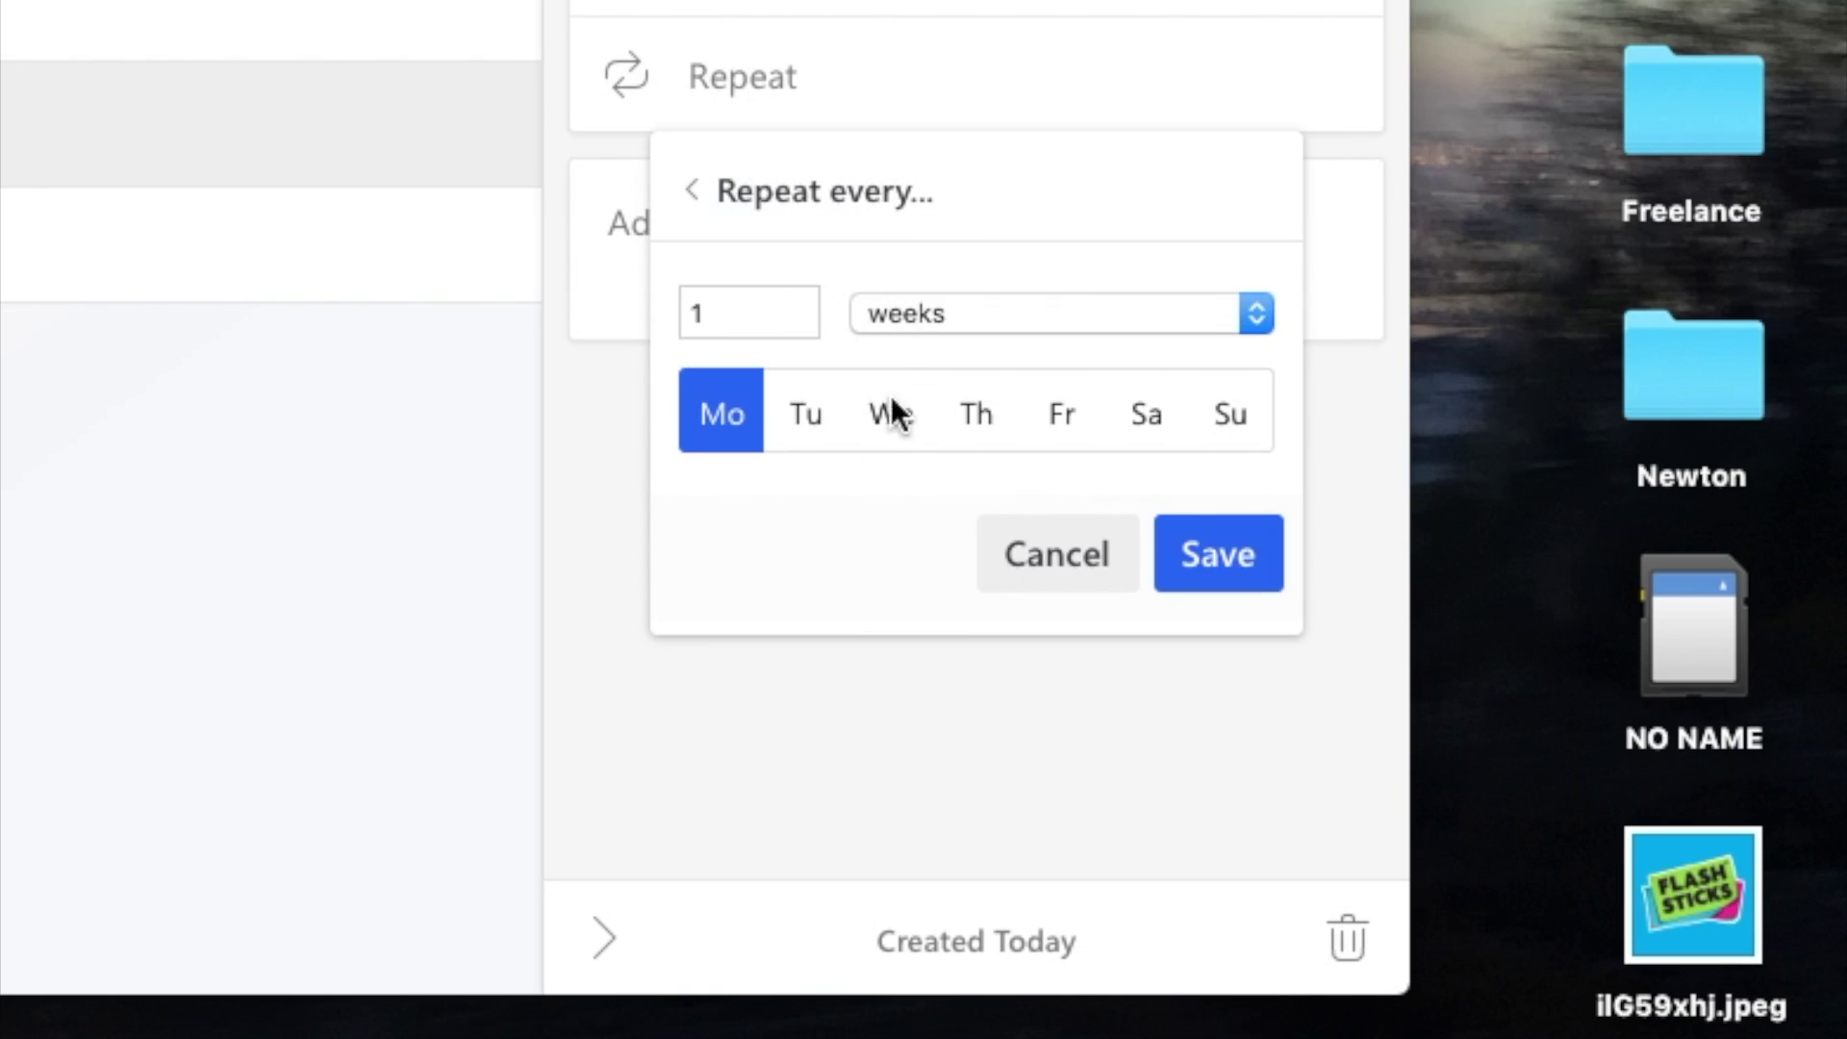
pyautogui.click(962, 315)
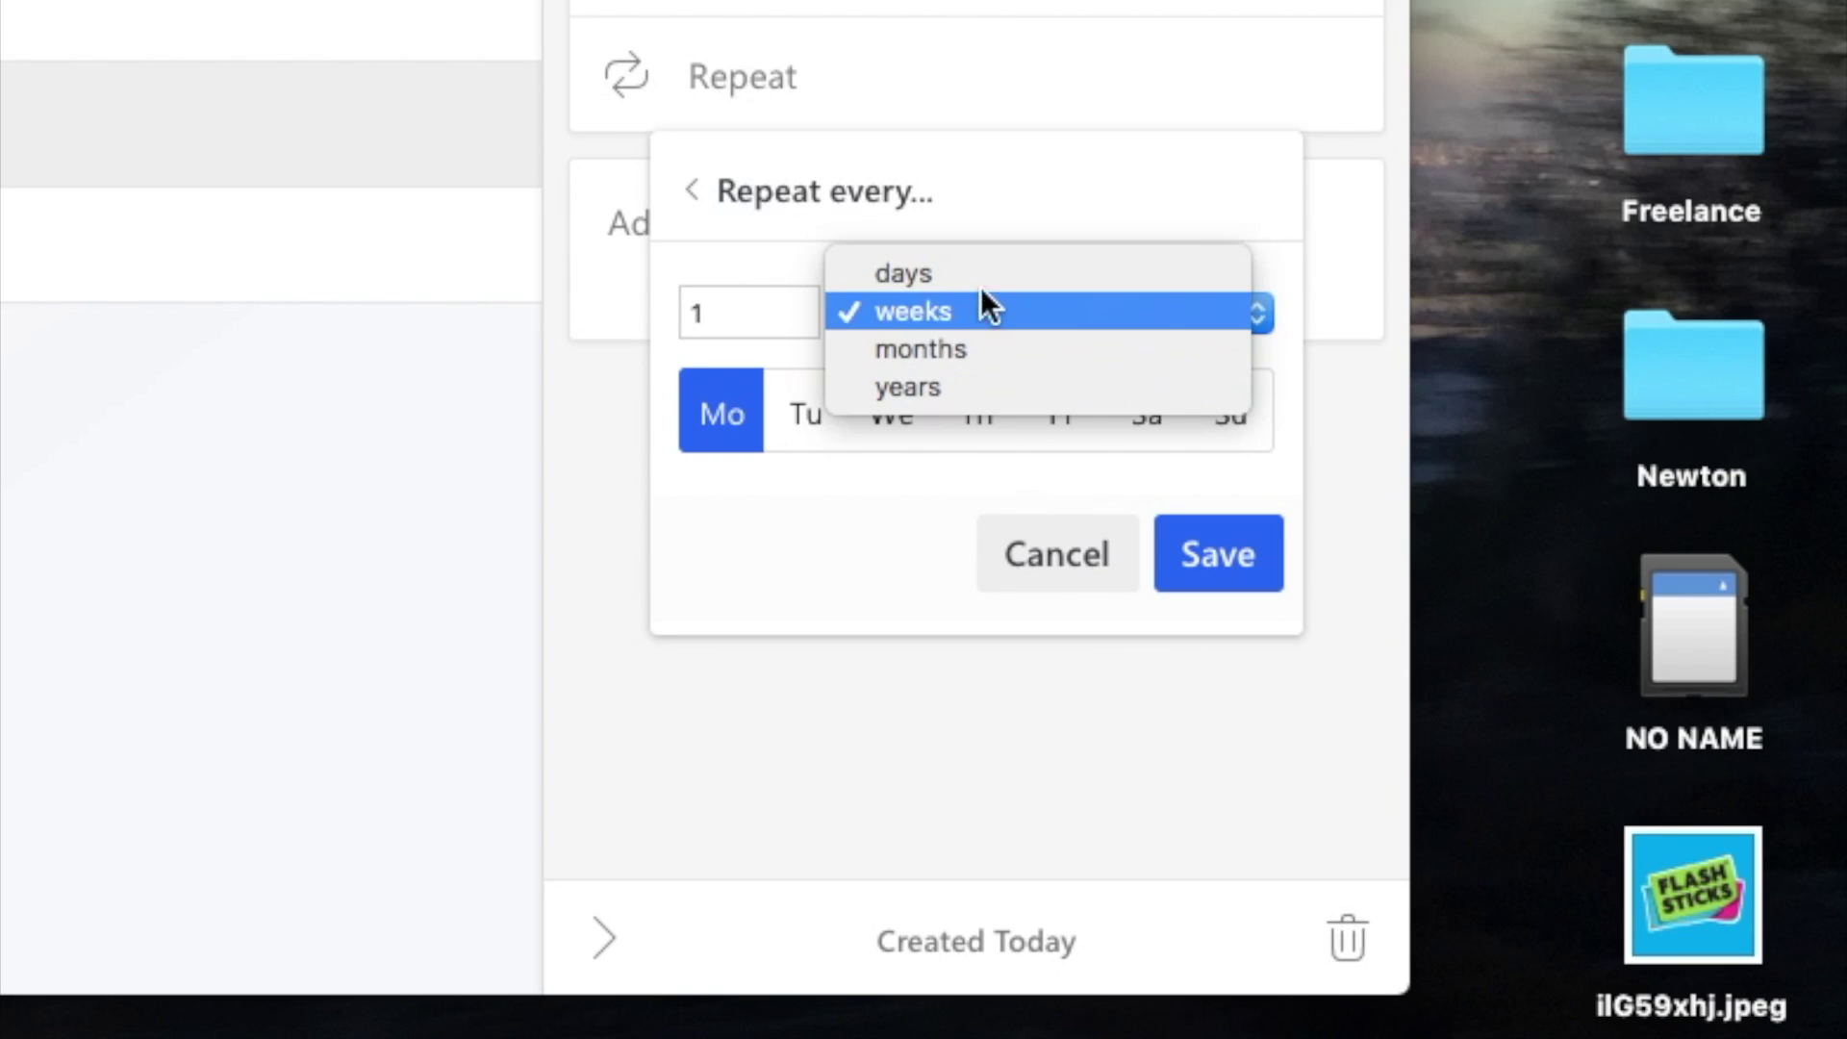
pyautogui.click(839, 712)
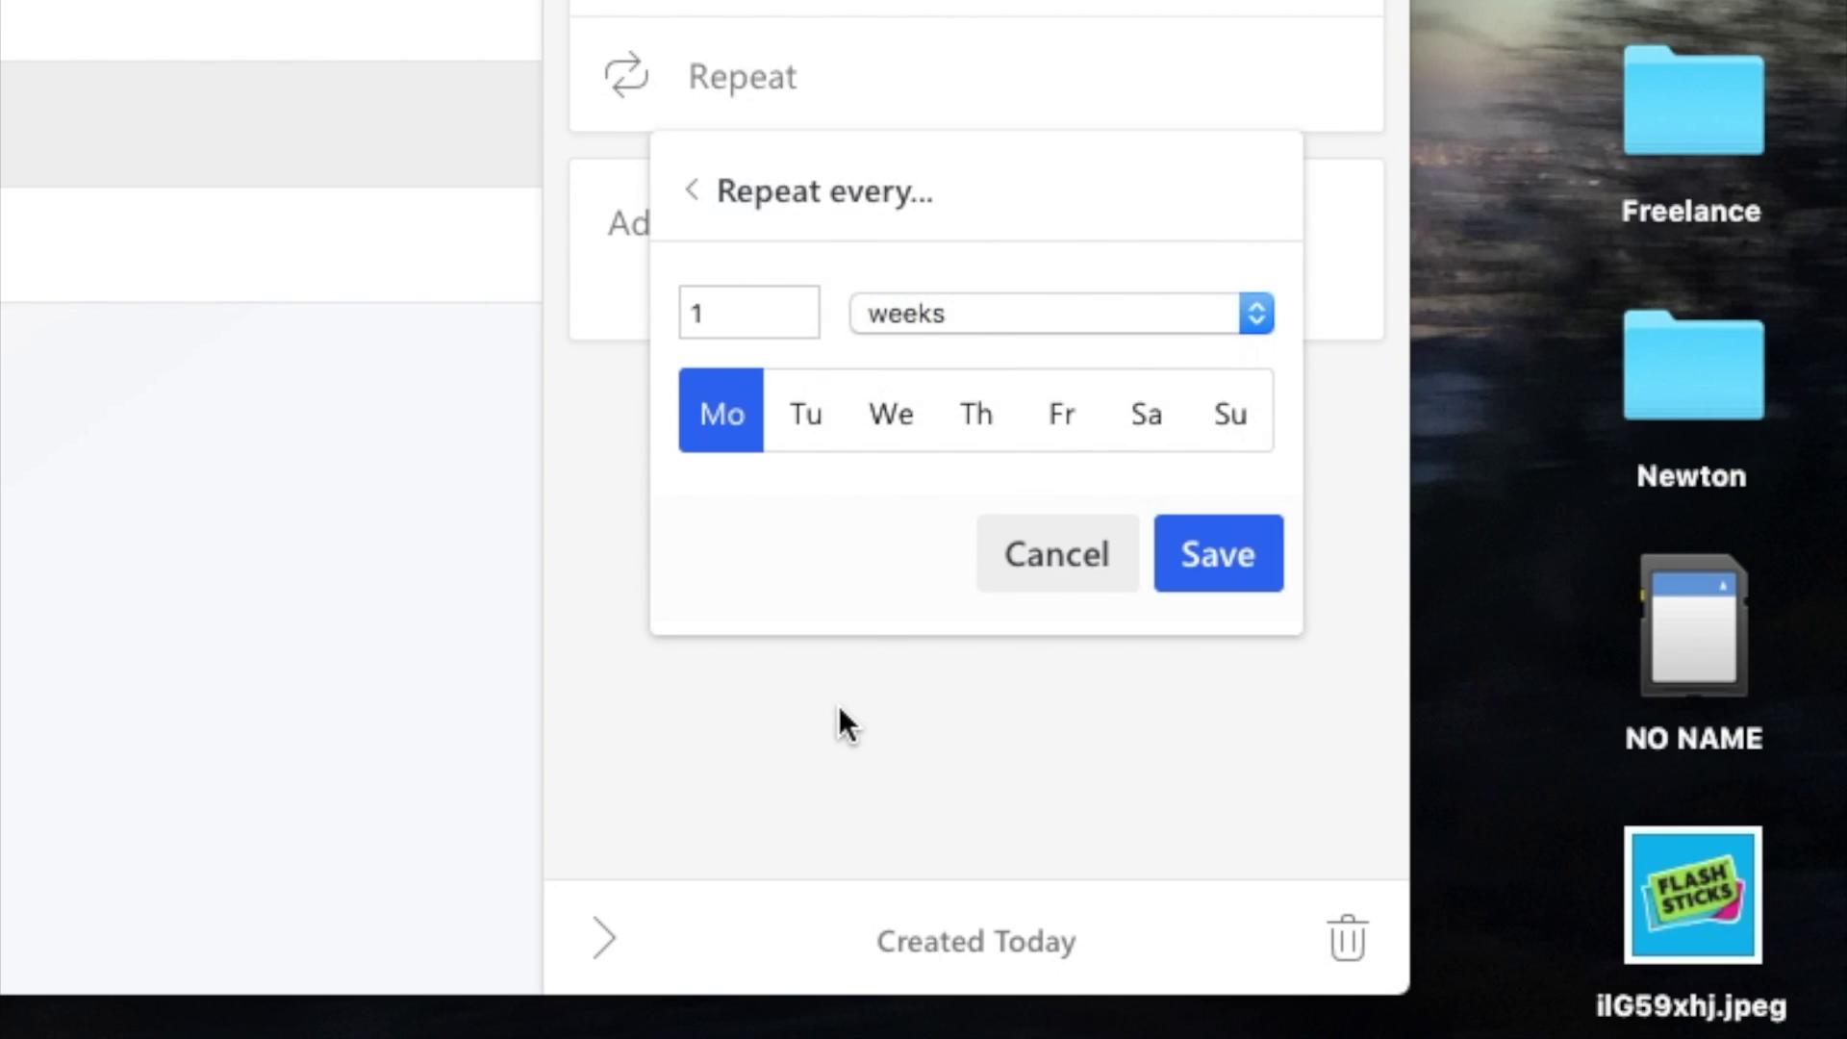
pyautogui.click(1058, 553)
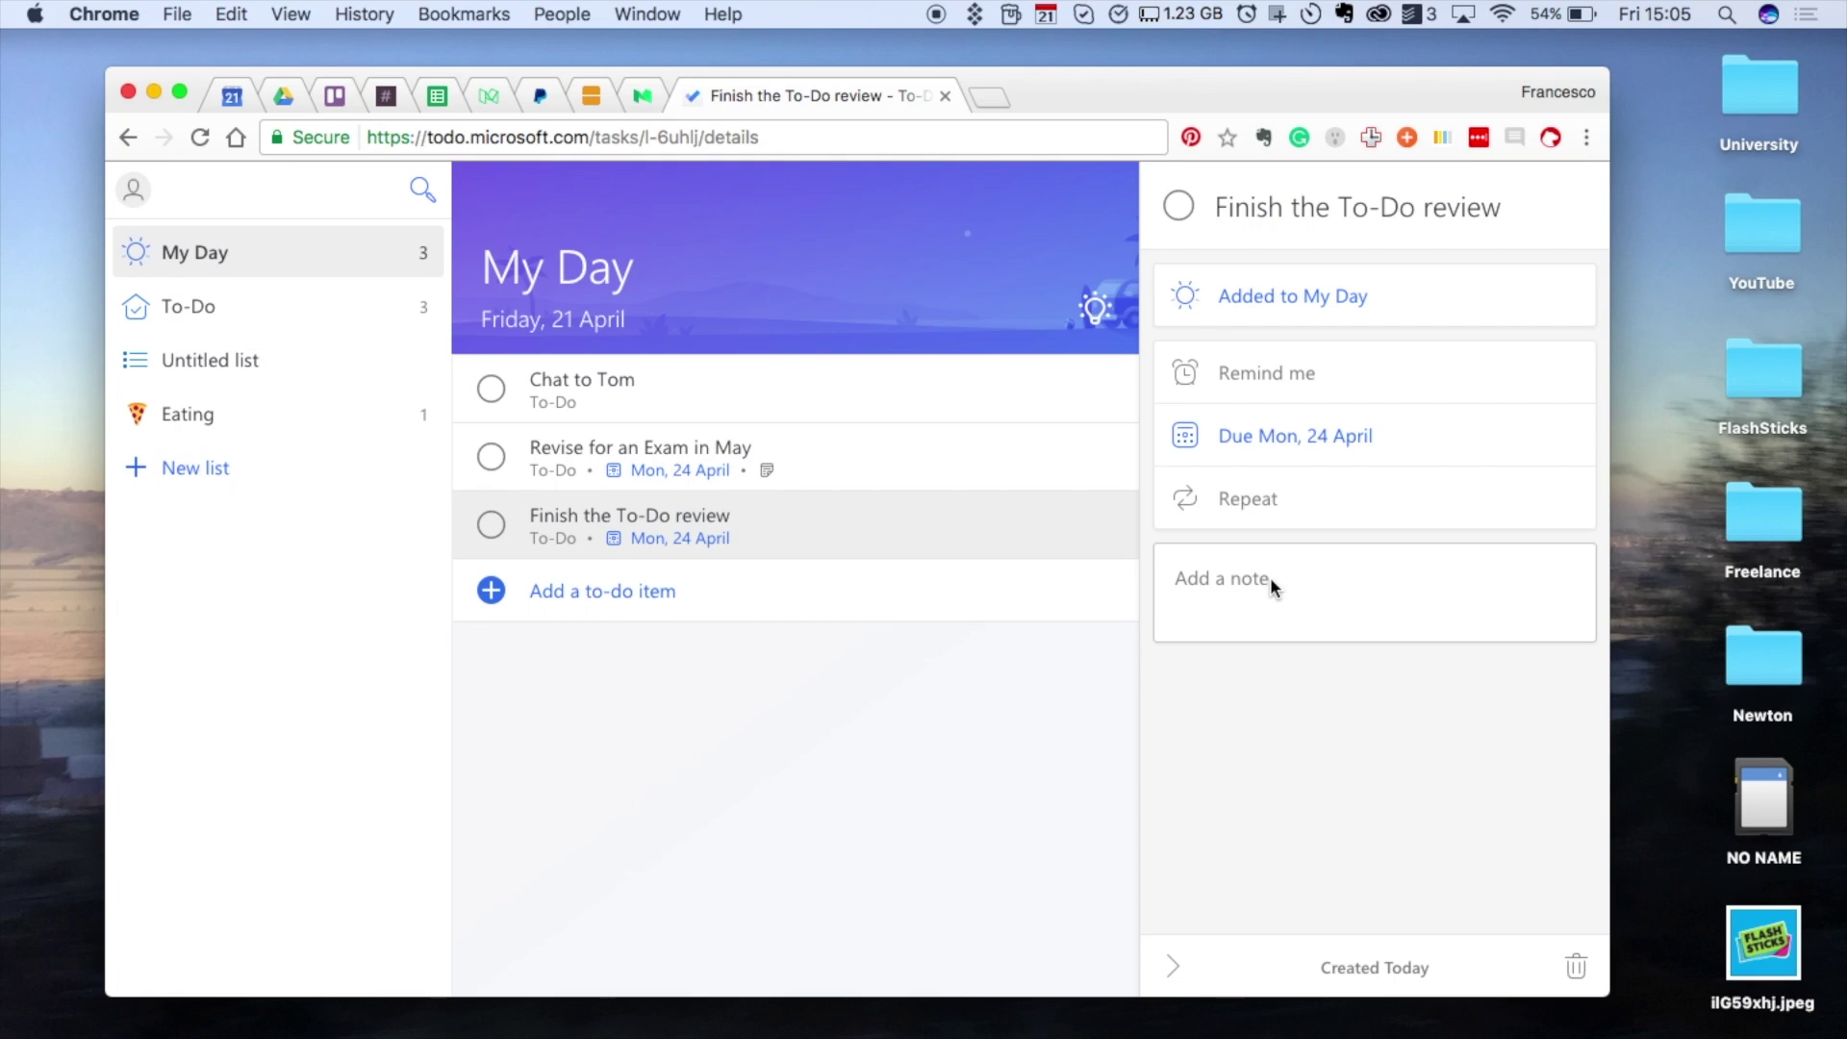
# Step: Leave the note empty, hide the details pane and begin a new to-do item
pyautogui.click(771, 227)
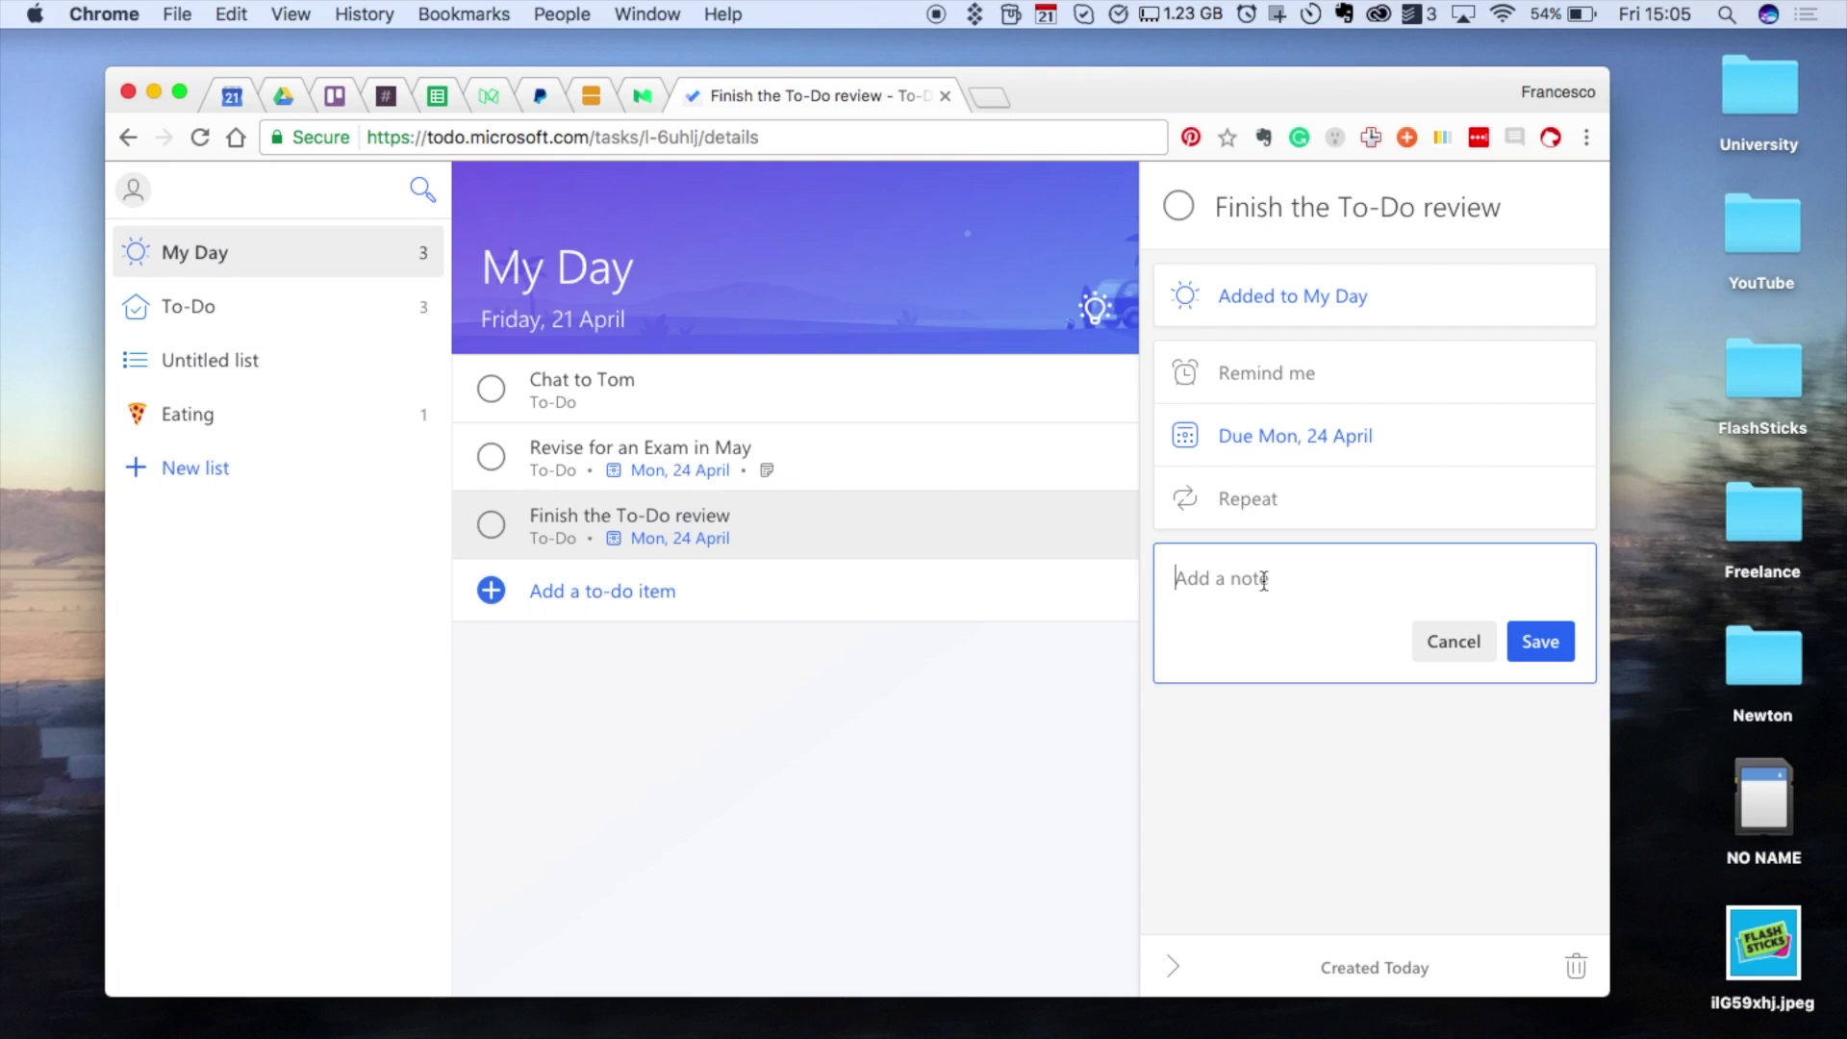
pyautogui.click(1451, 640)
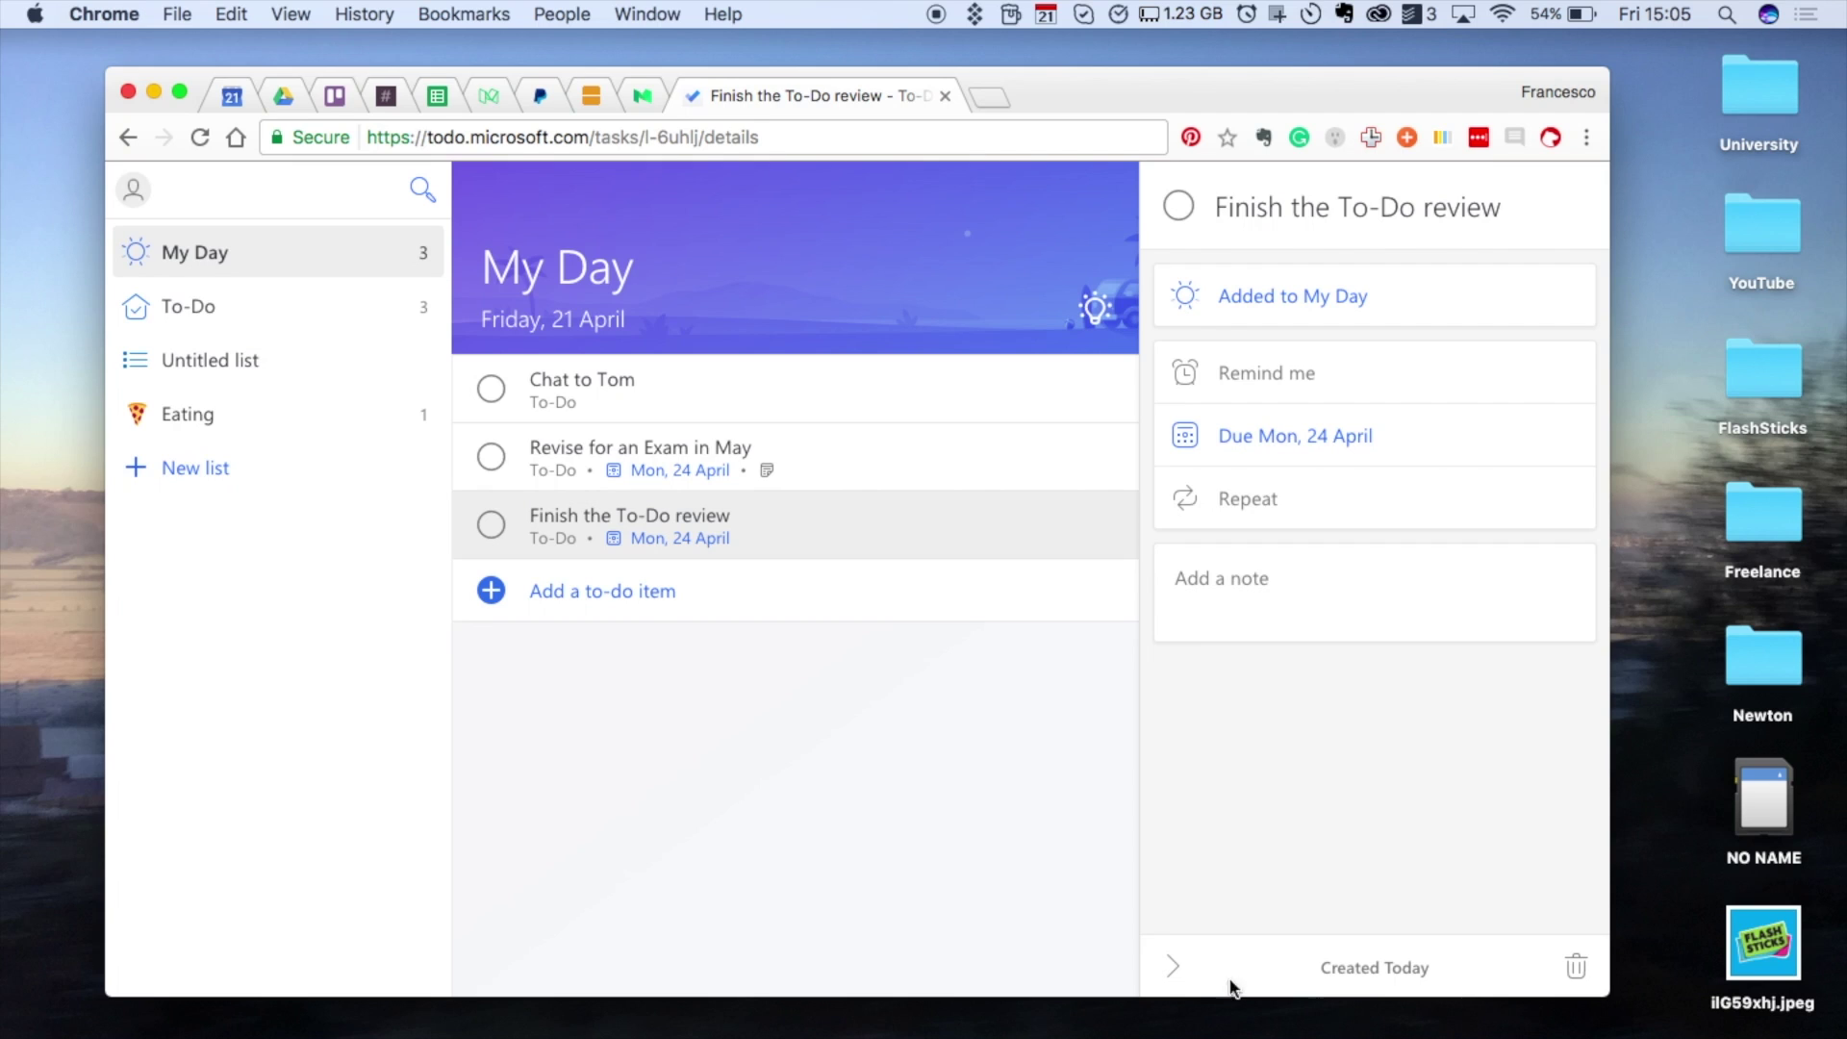
pyautogui.click(1173, 969)
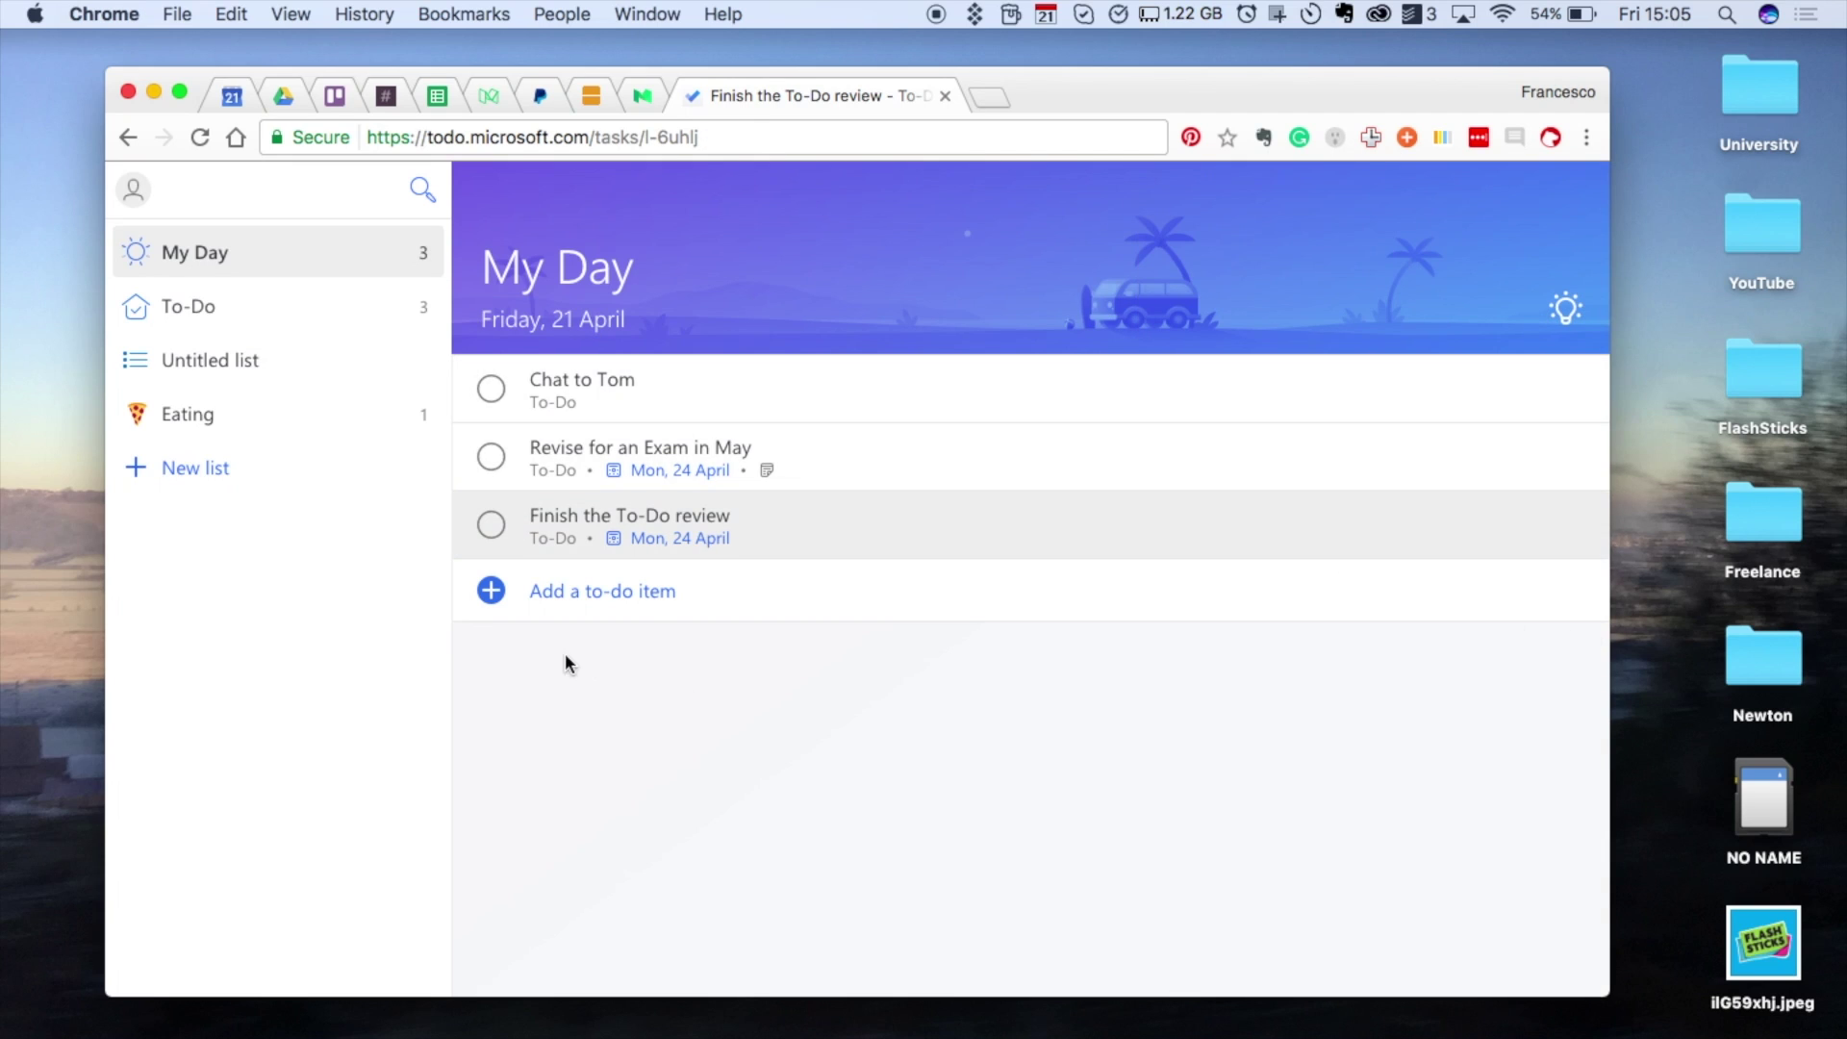
pyautogui.click(600, 581)
# Step: Add a 'tomorrow' task to My Day, bringing its count to four
pyautogui.click(885, 642)
pyautogui.click(689, 604)
pyautogui.write('tomorrow')
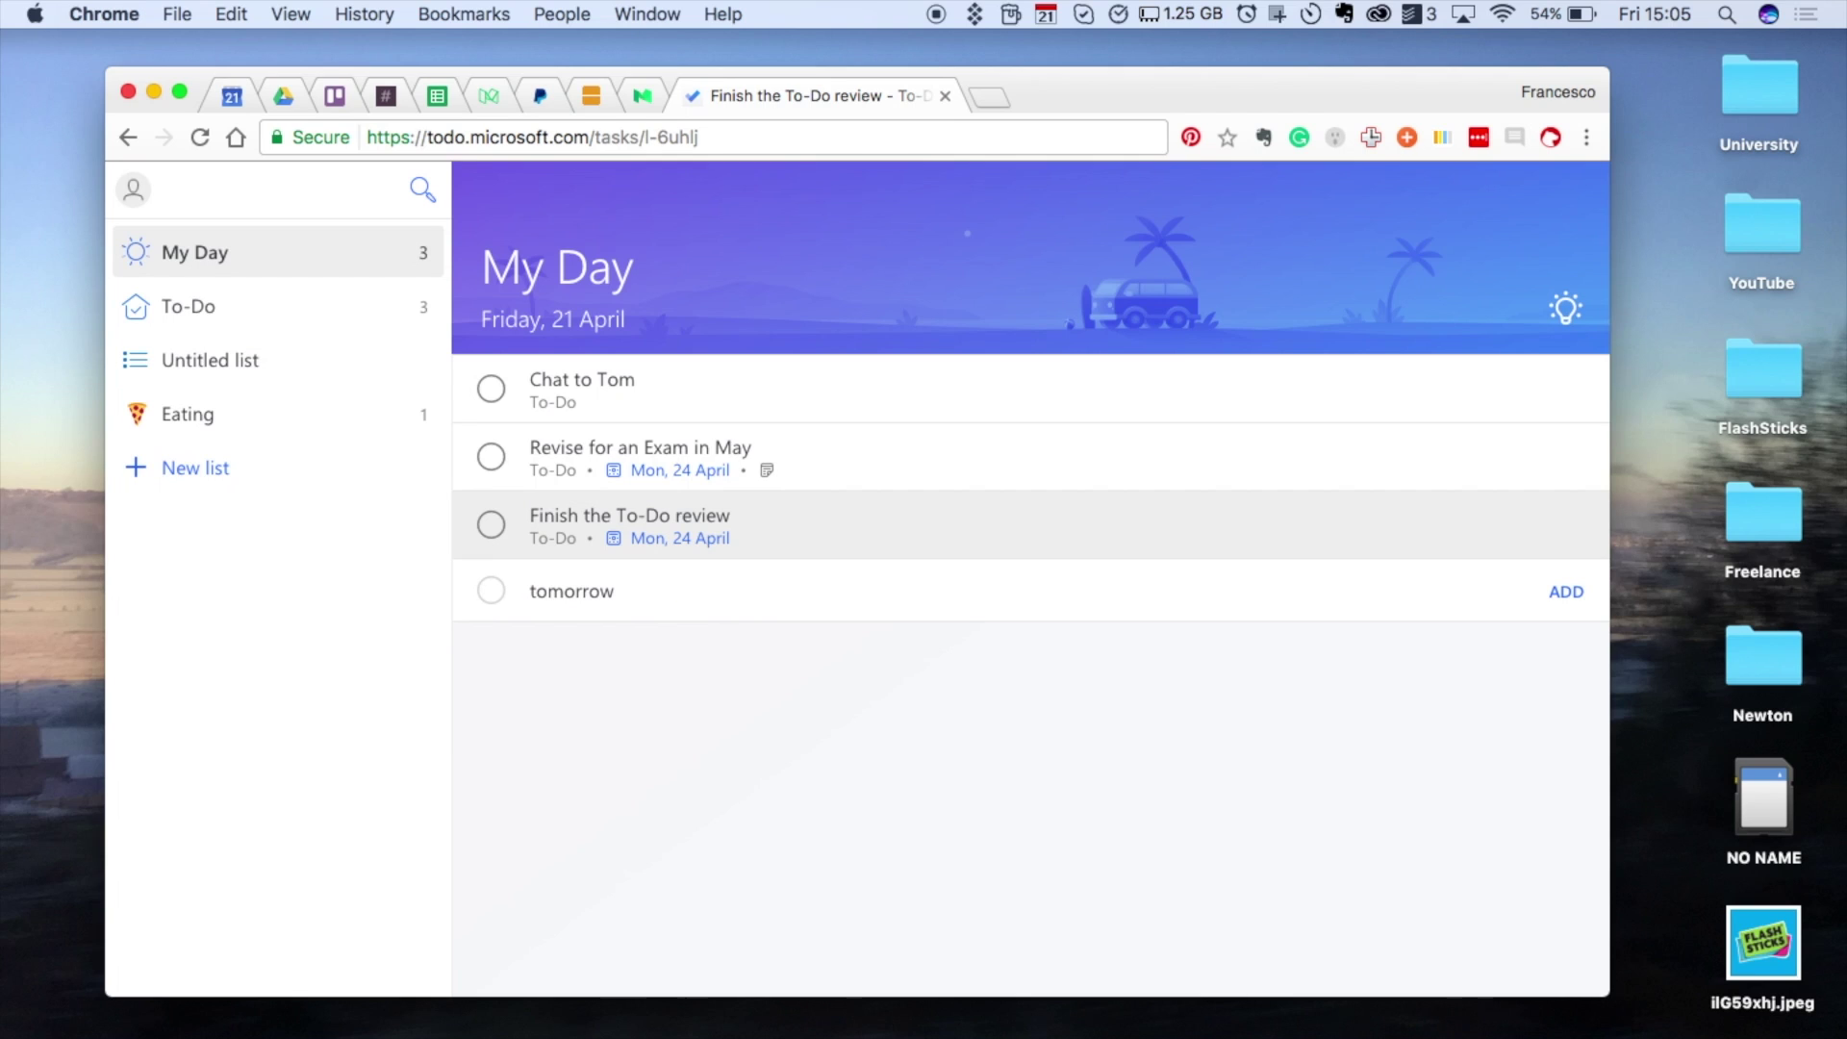
pyautogui.press('Return')
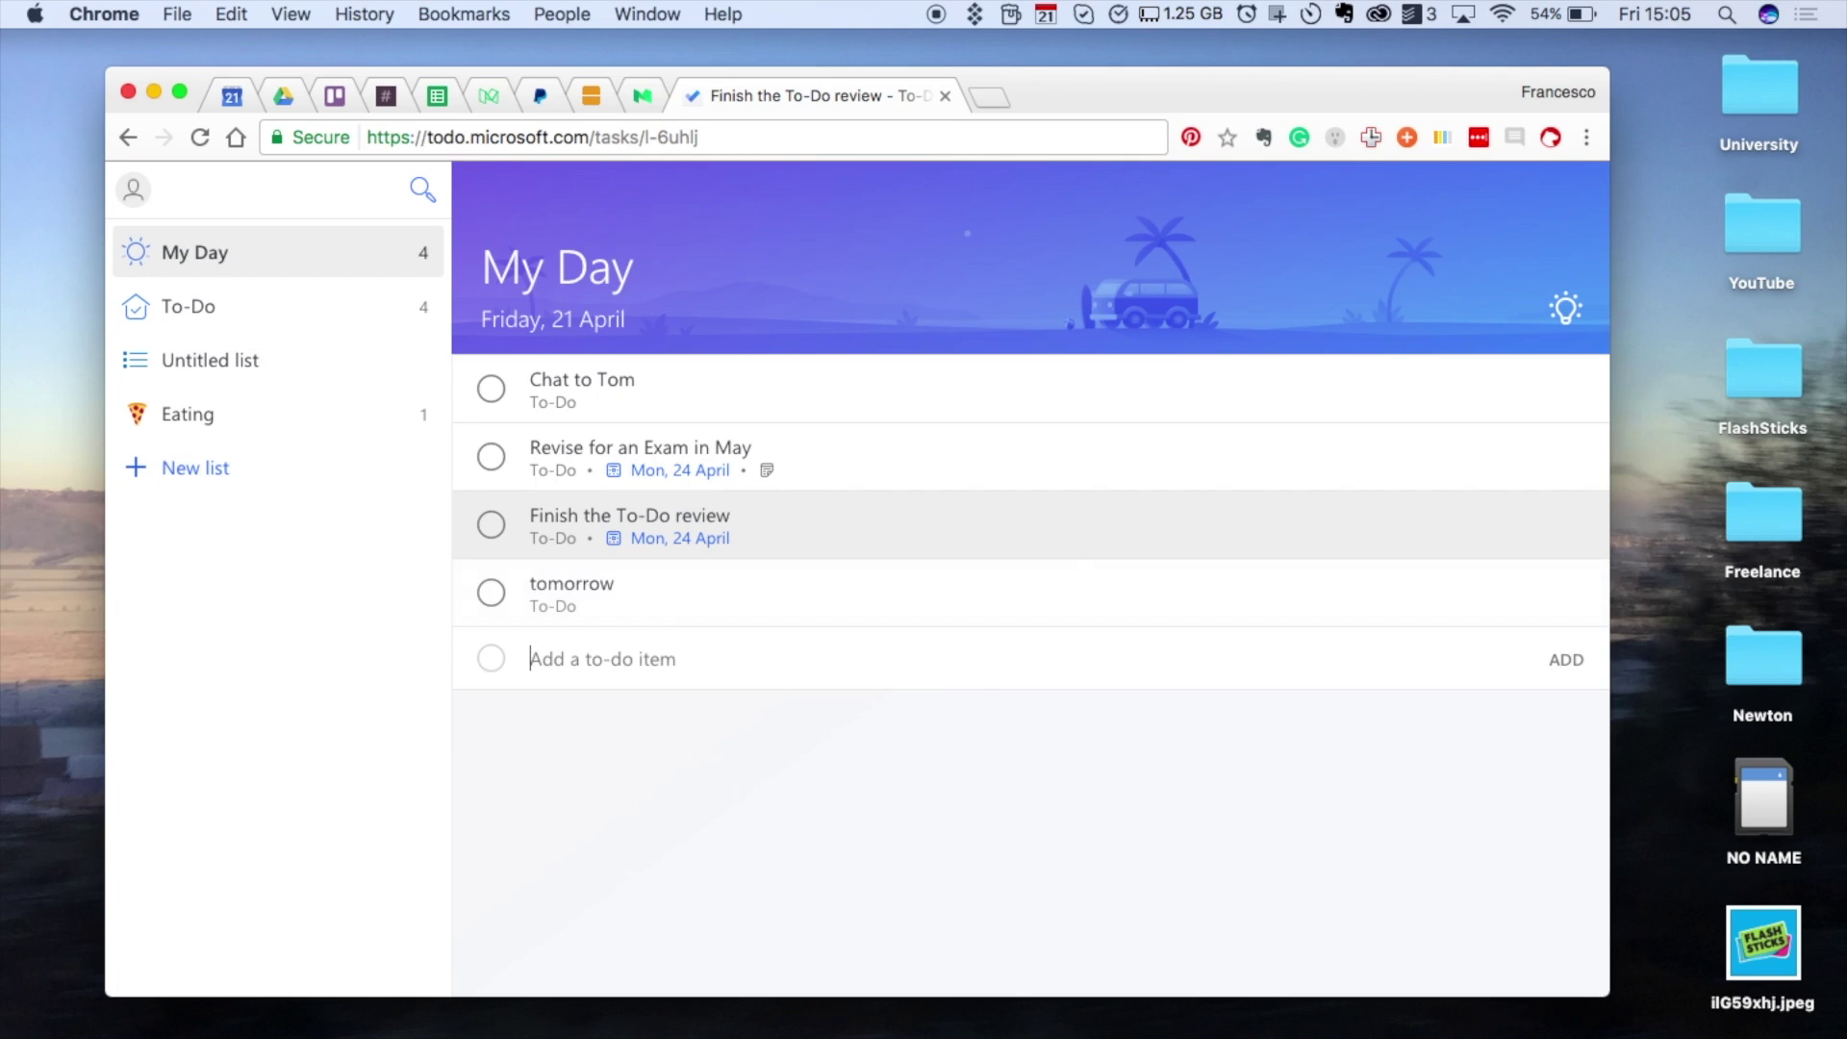
pyautogui.click(645, 702)
pyautogui.click(661, 592)
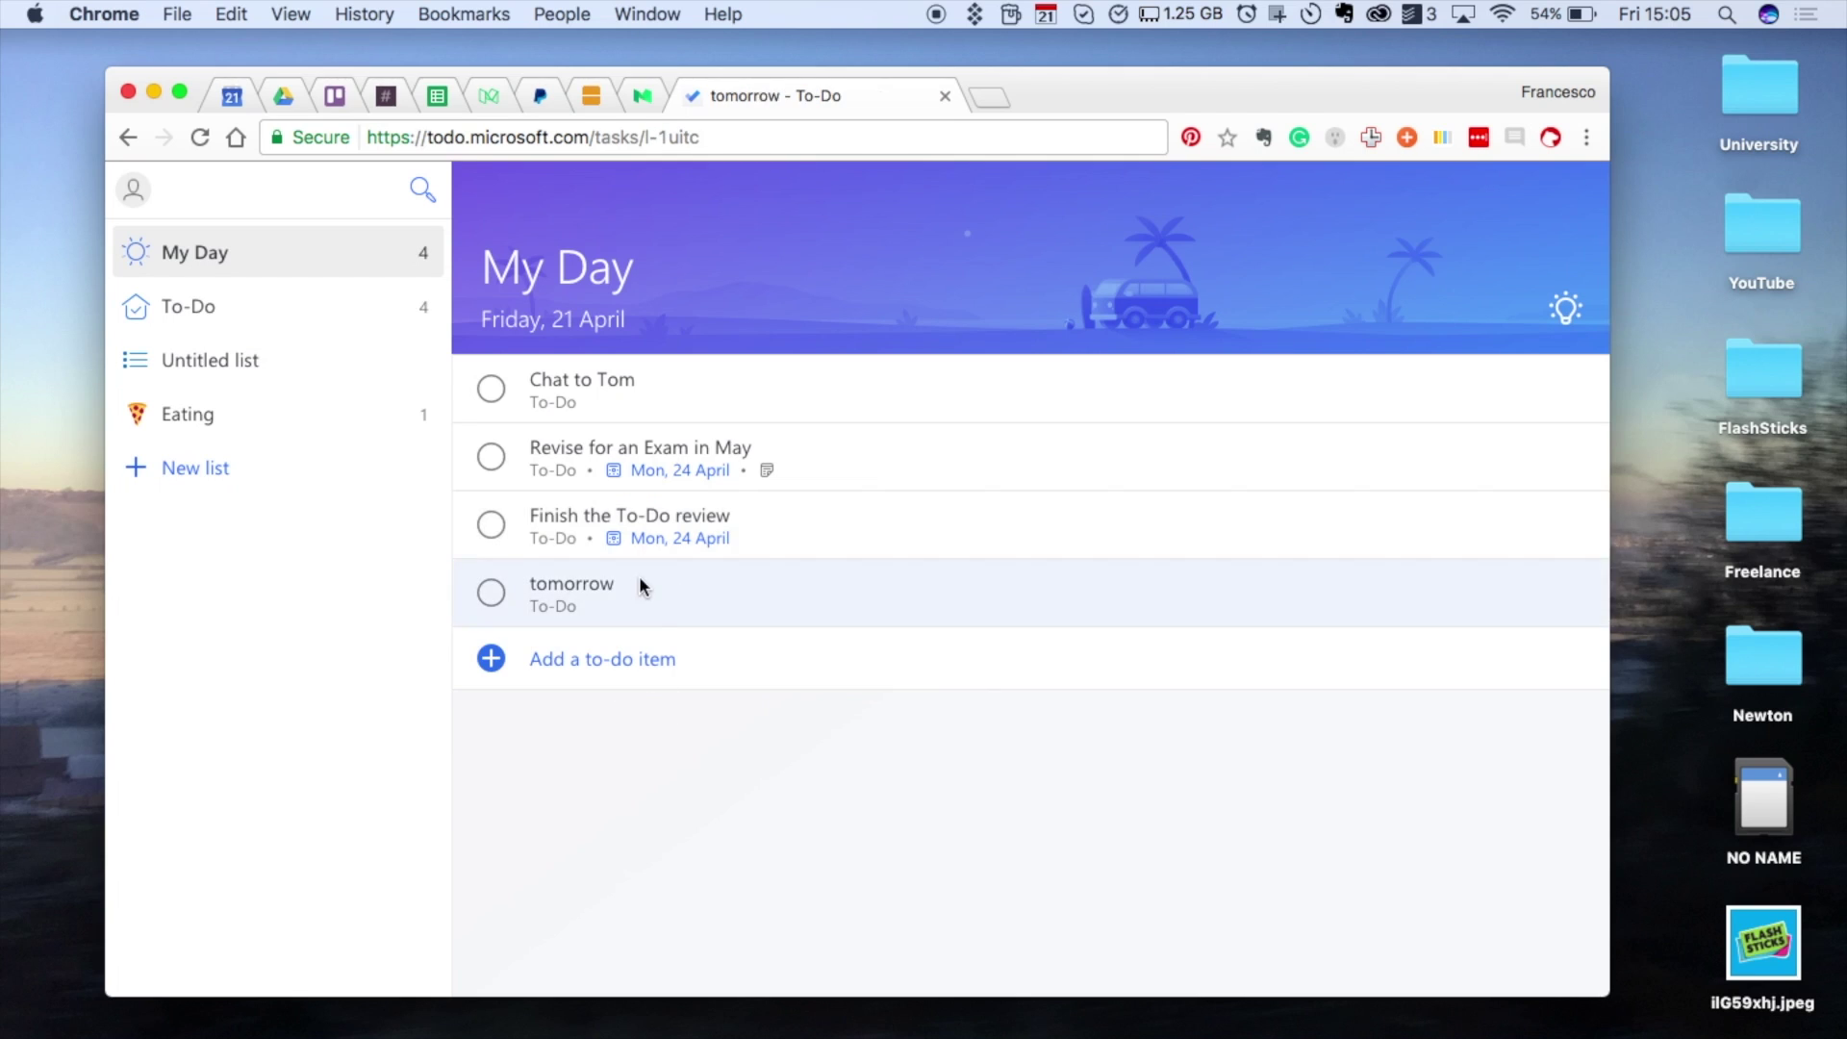
pyautogui.rightClick(597, 614)
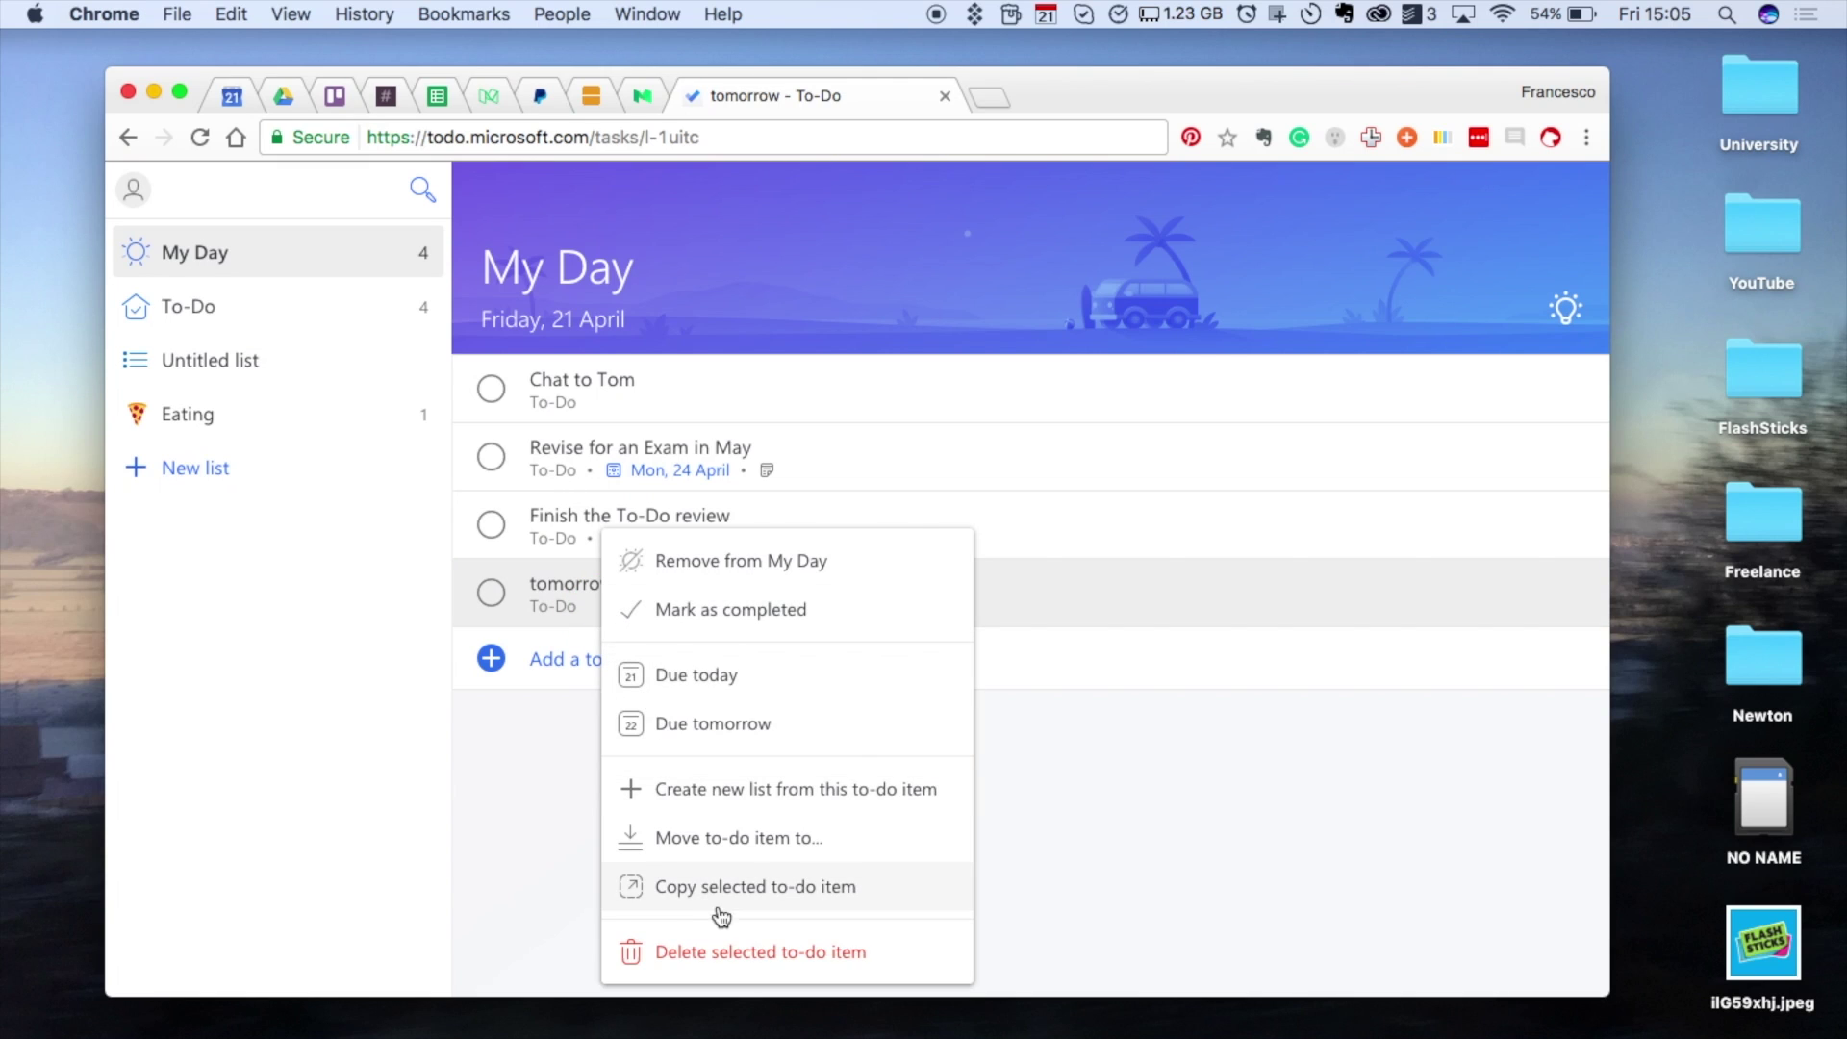
# Step: Delete the 'tomorrow' task, then browse Finish the To-Do review's actions without changes
pyautogui.click(777, 952)
pyautogui.click(991, 643)
pyautogui.rightClick(782, 539)
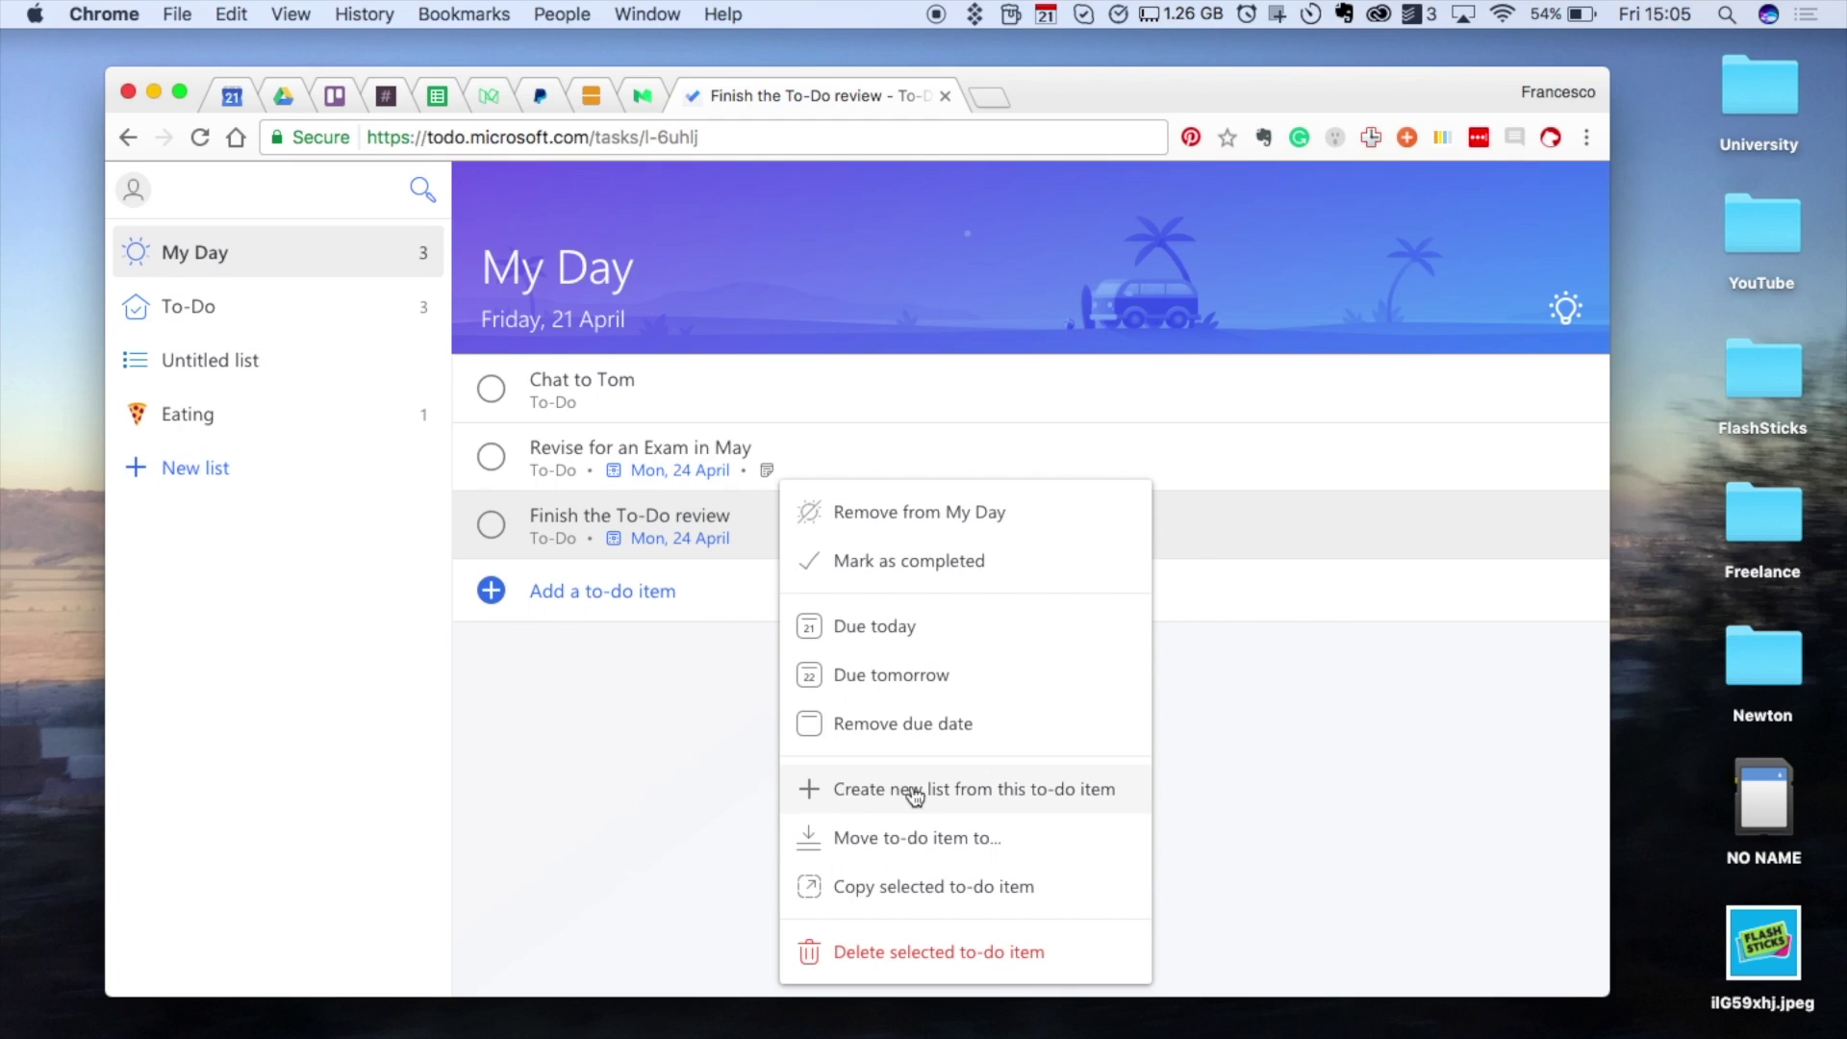
pyautogui.moveTo(998, 843)
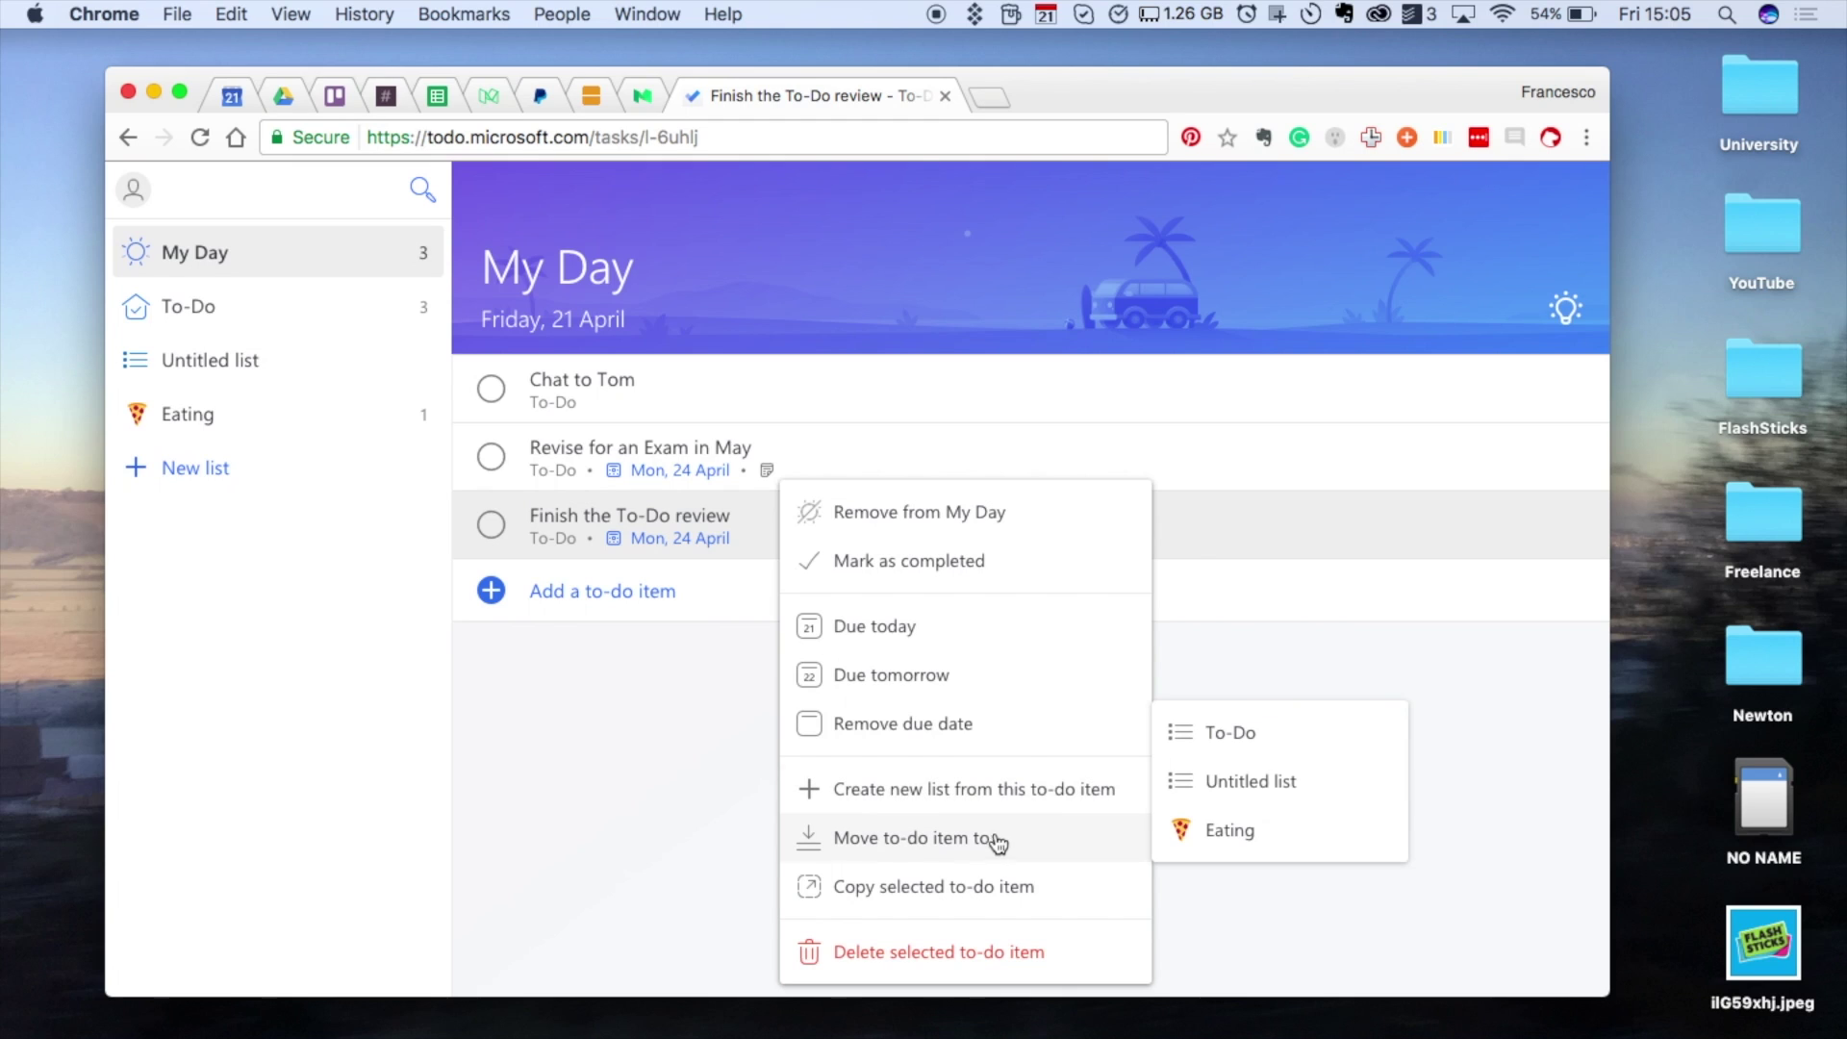
pyautogui.click(698, 740)
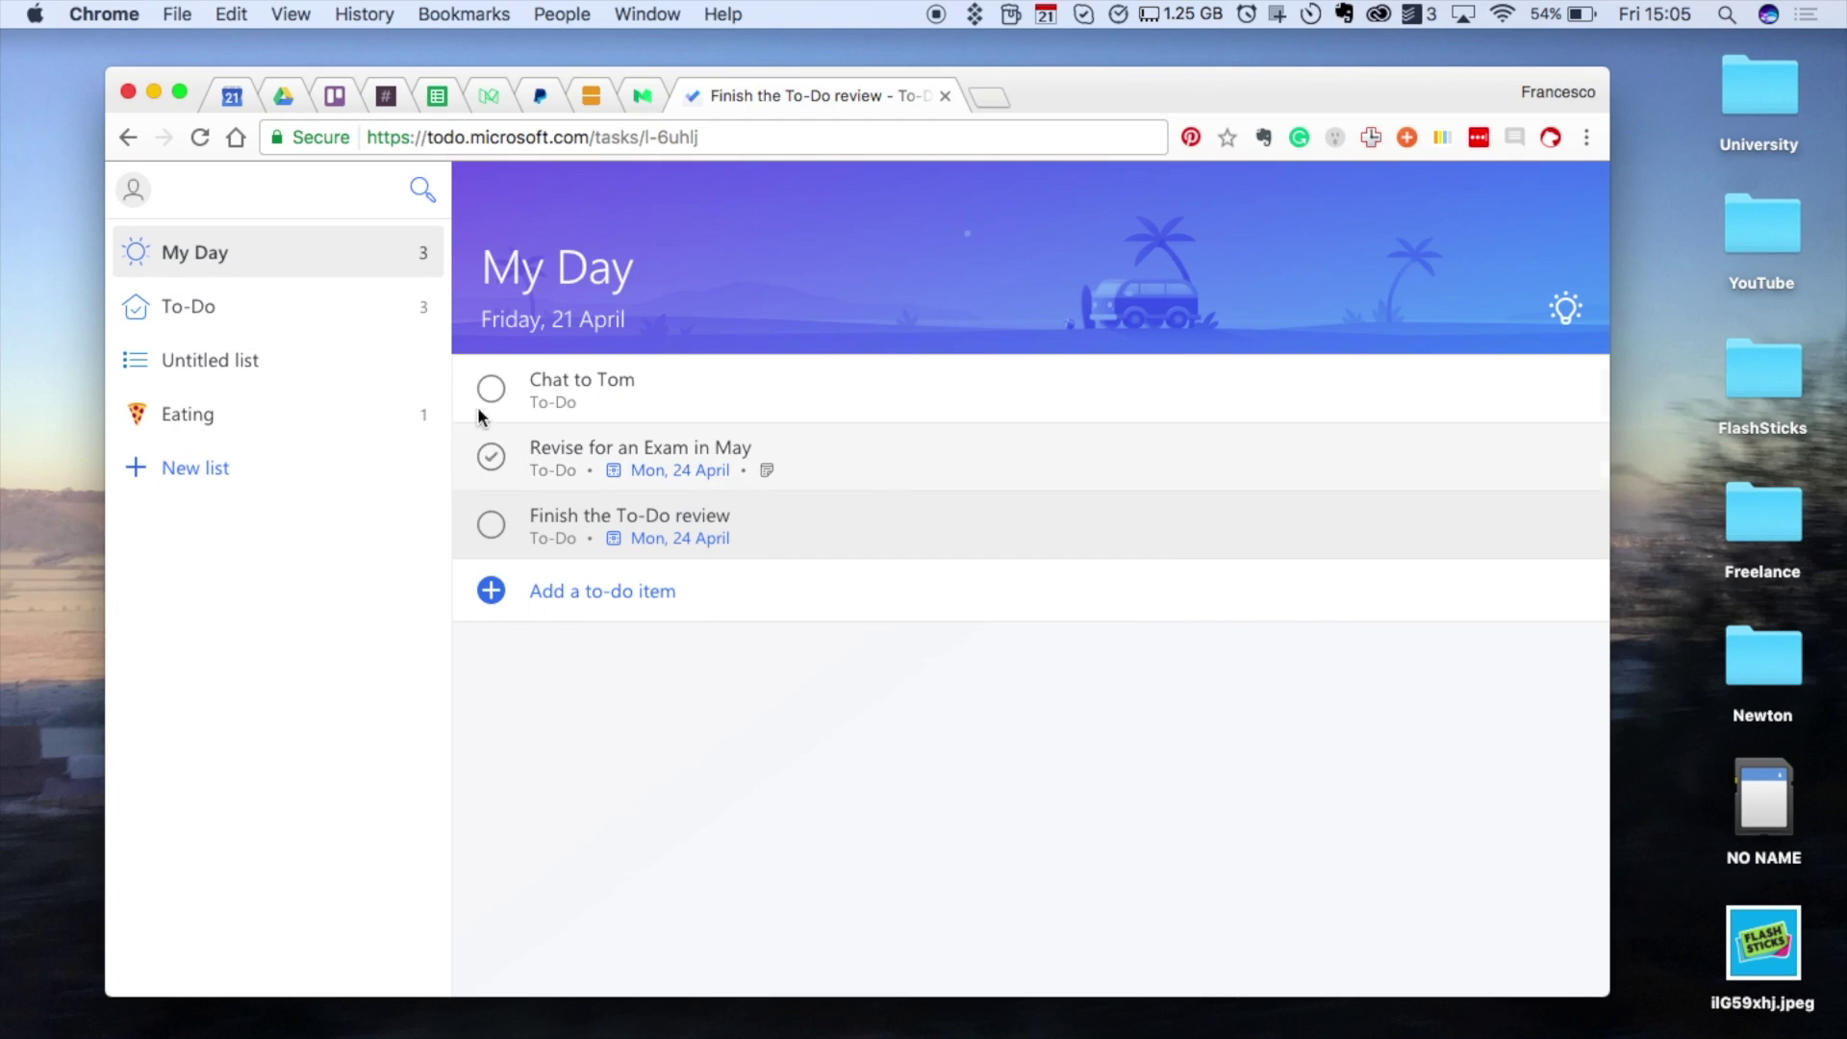
pyautogui.click(355, 363)
# Step: Rename the Untitled list to Inbox
pyautogui.click(589, 298)
pyautogui.write('Inbox')
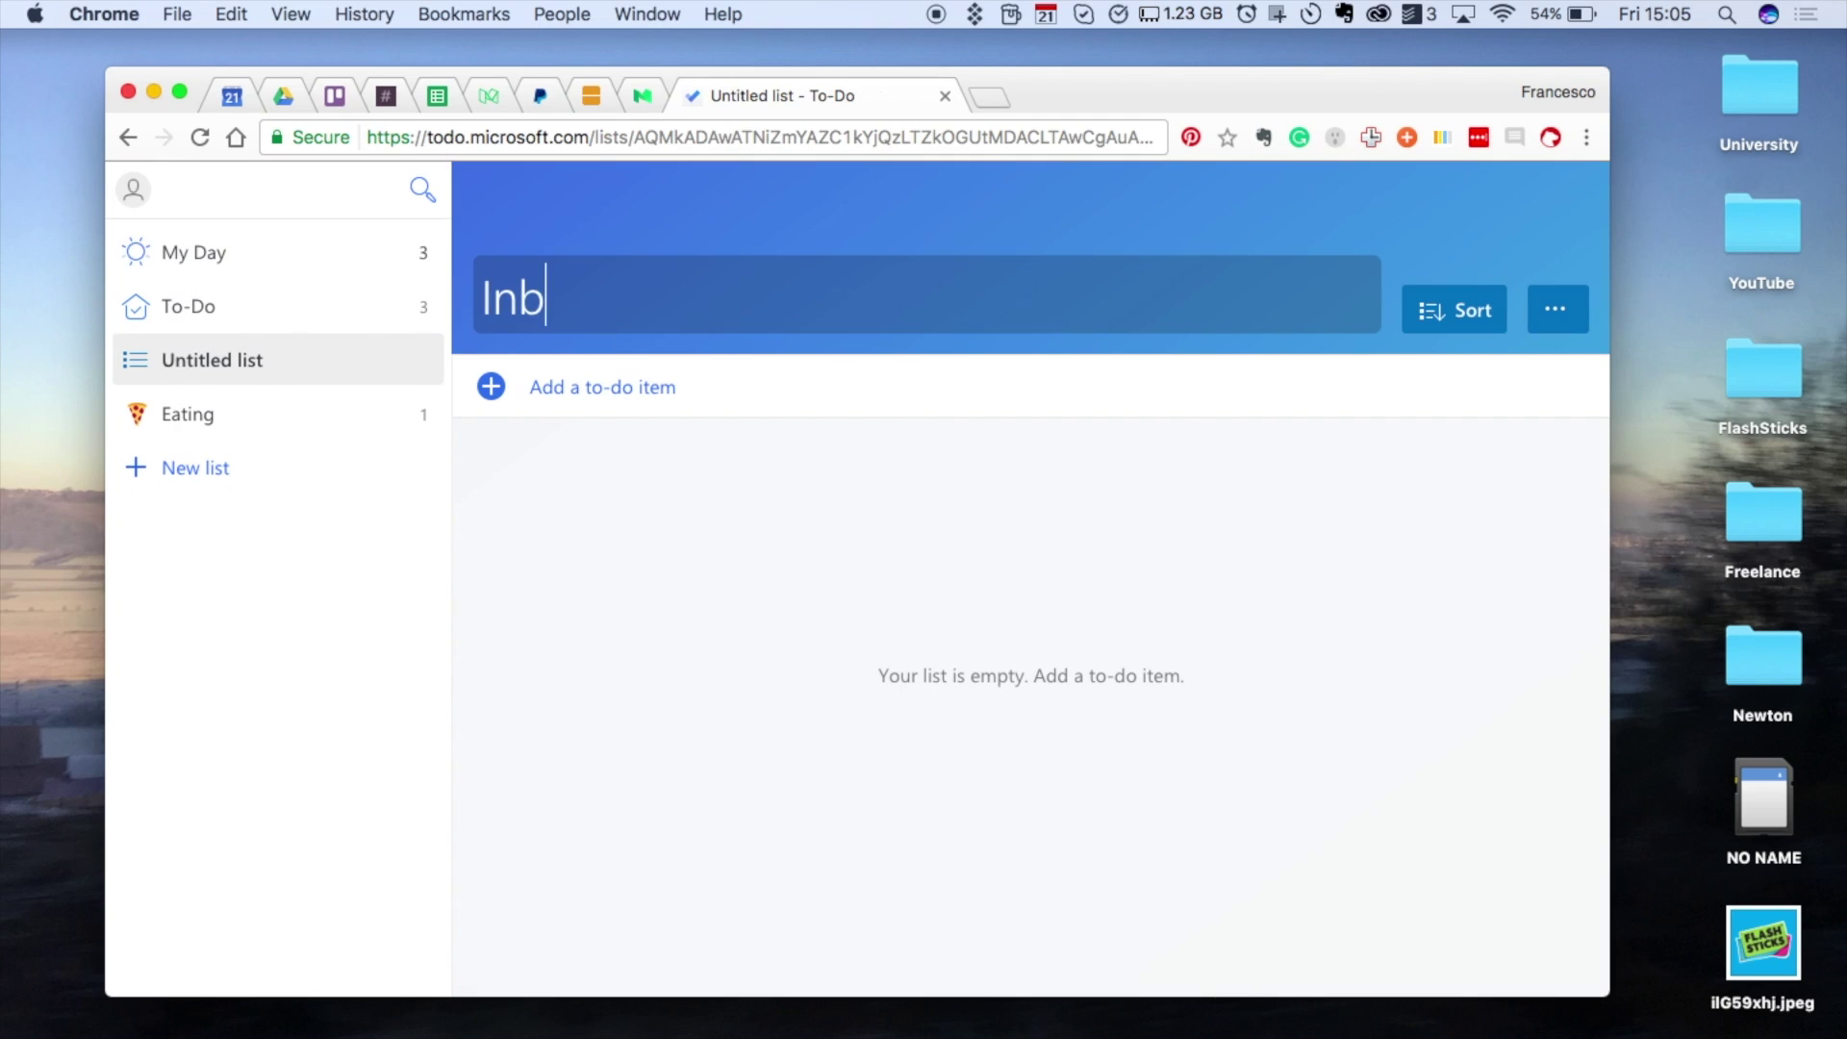
pyautogui.rightClick(692, 266)
pyautogui.click(635, 298)
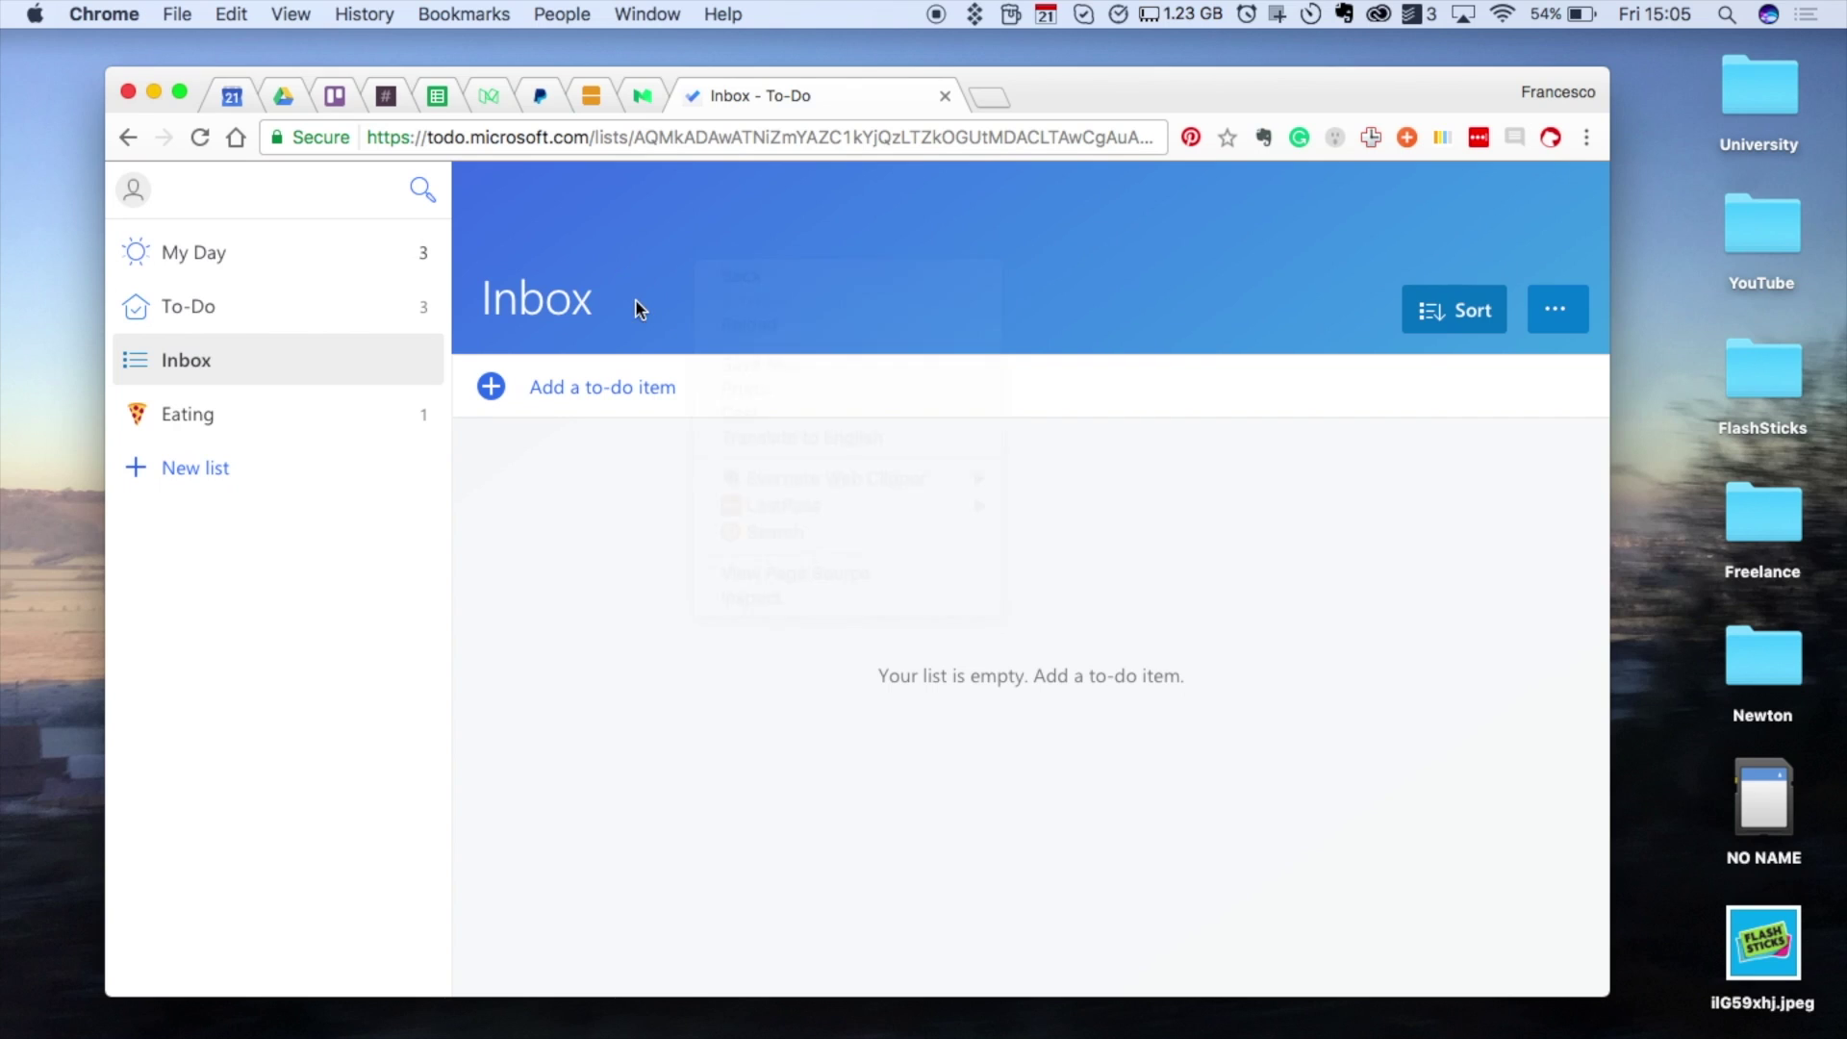
pyautogui.click(635, 299)
pyautogui.press('BackSpace')
pyautogui.rightClick(583, 291)
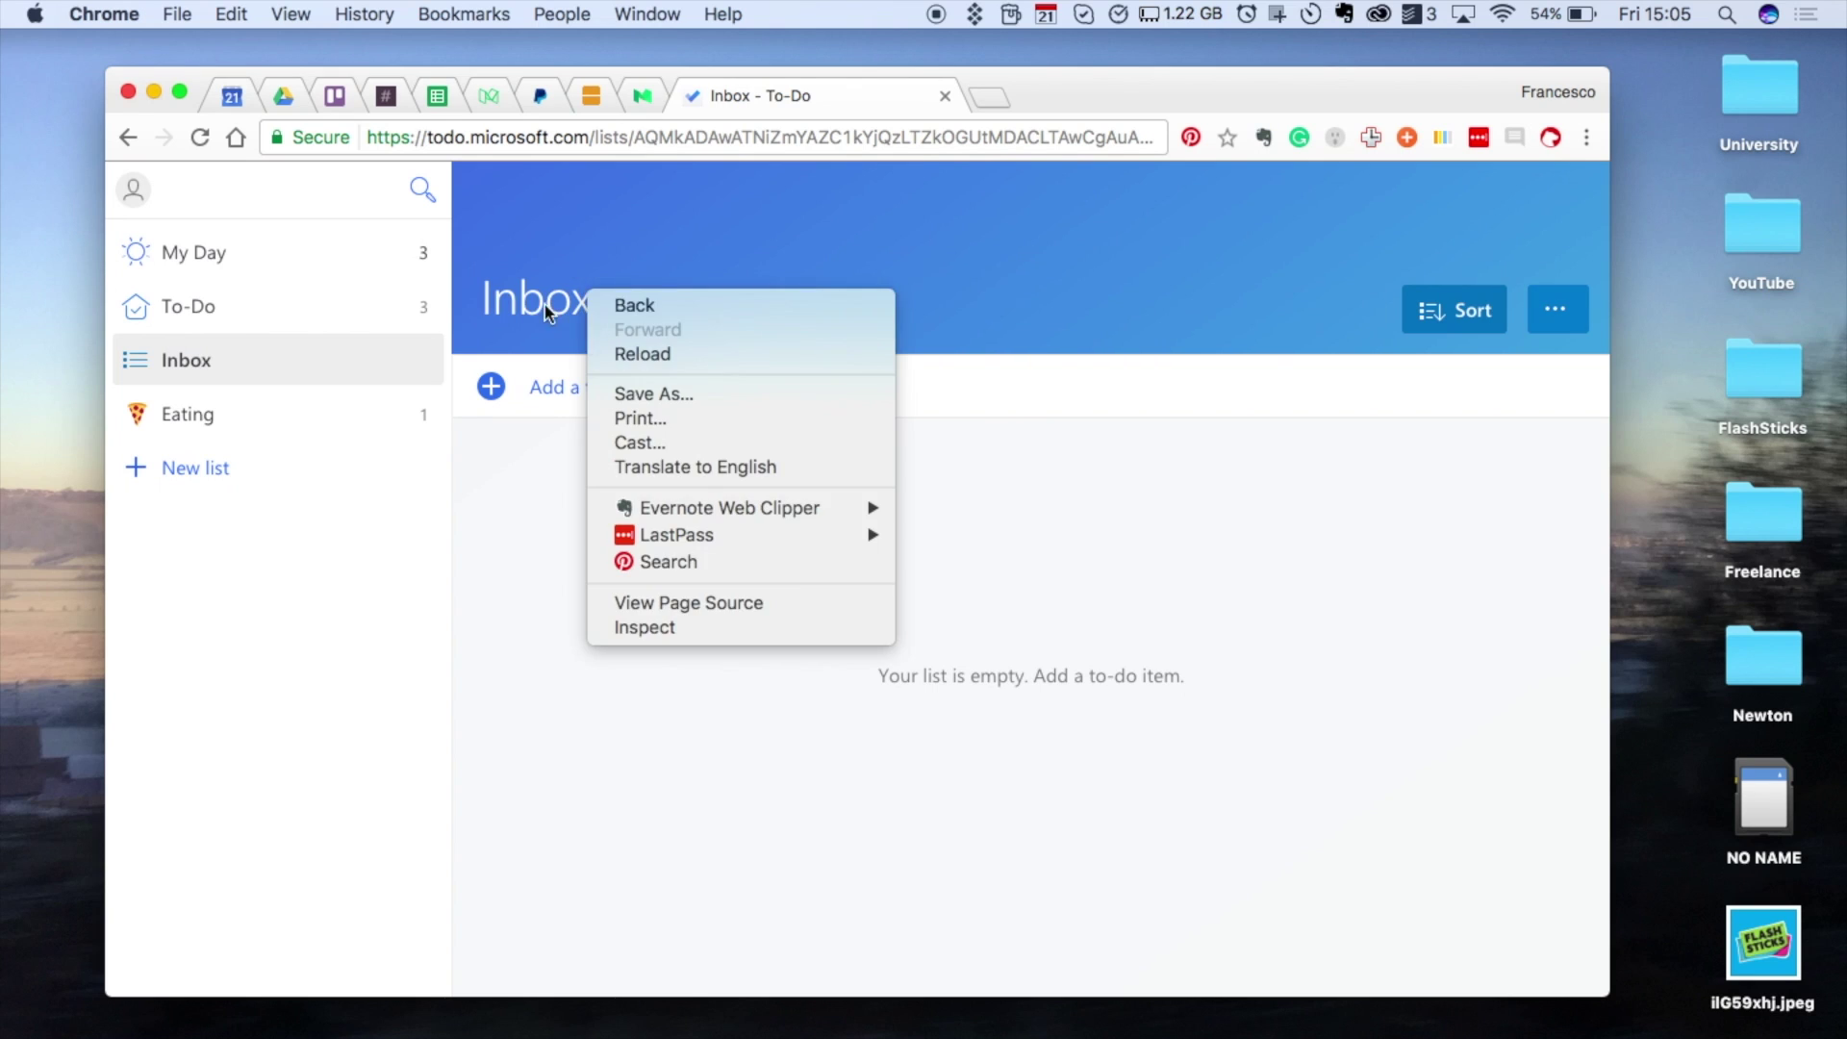
pyautogui.click(500, 297)
pyautogui.click(501, 301)
pyautogui.rightClick(501, 301)
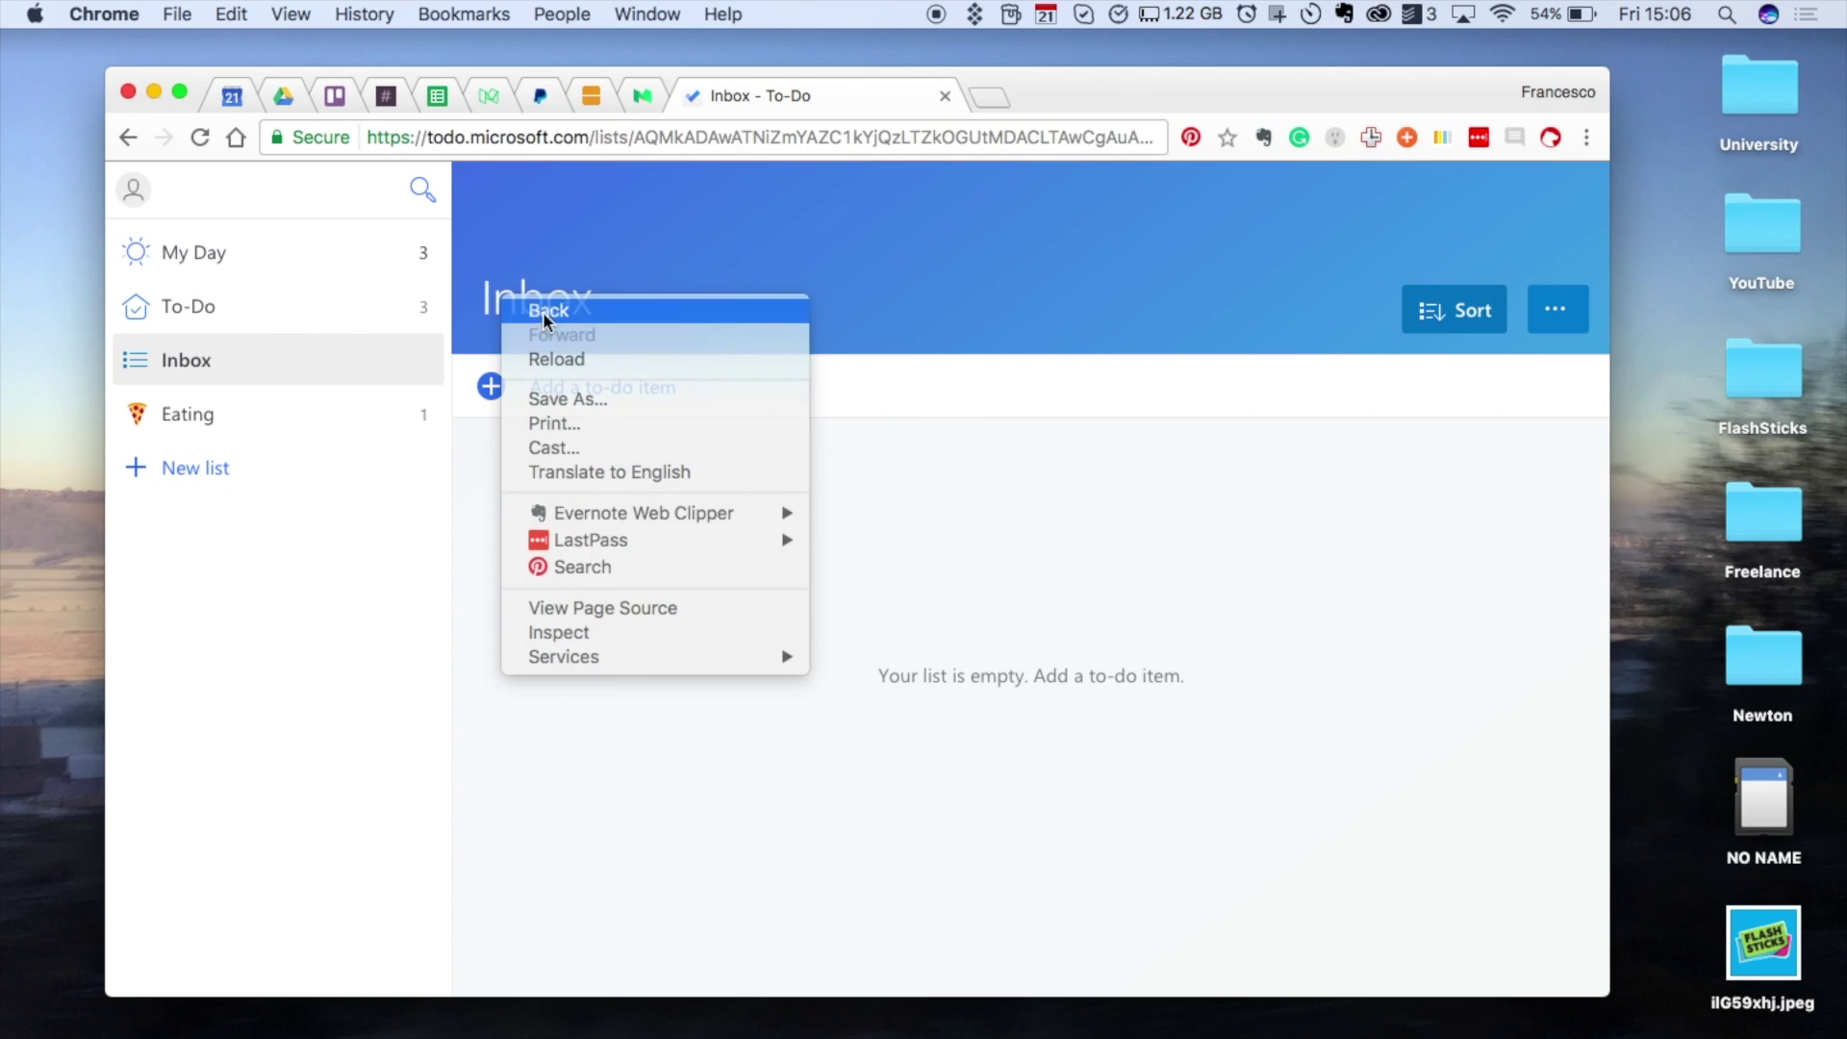
pyautogui.click(534, 308)
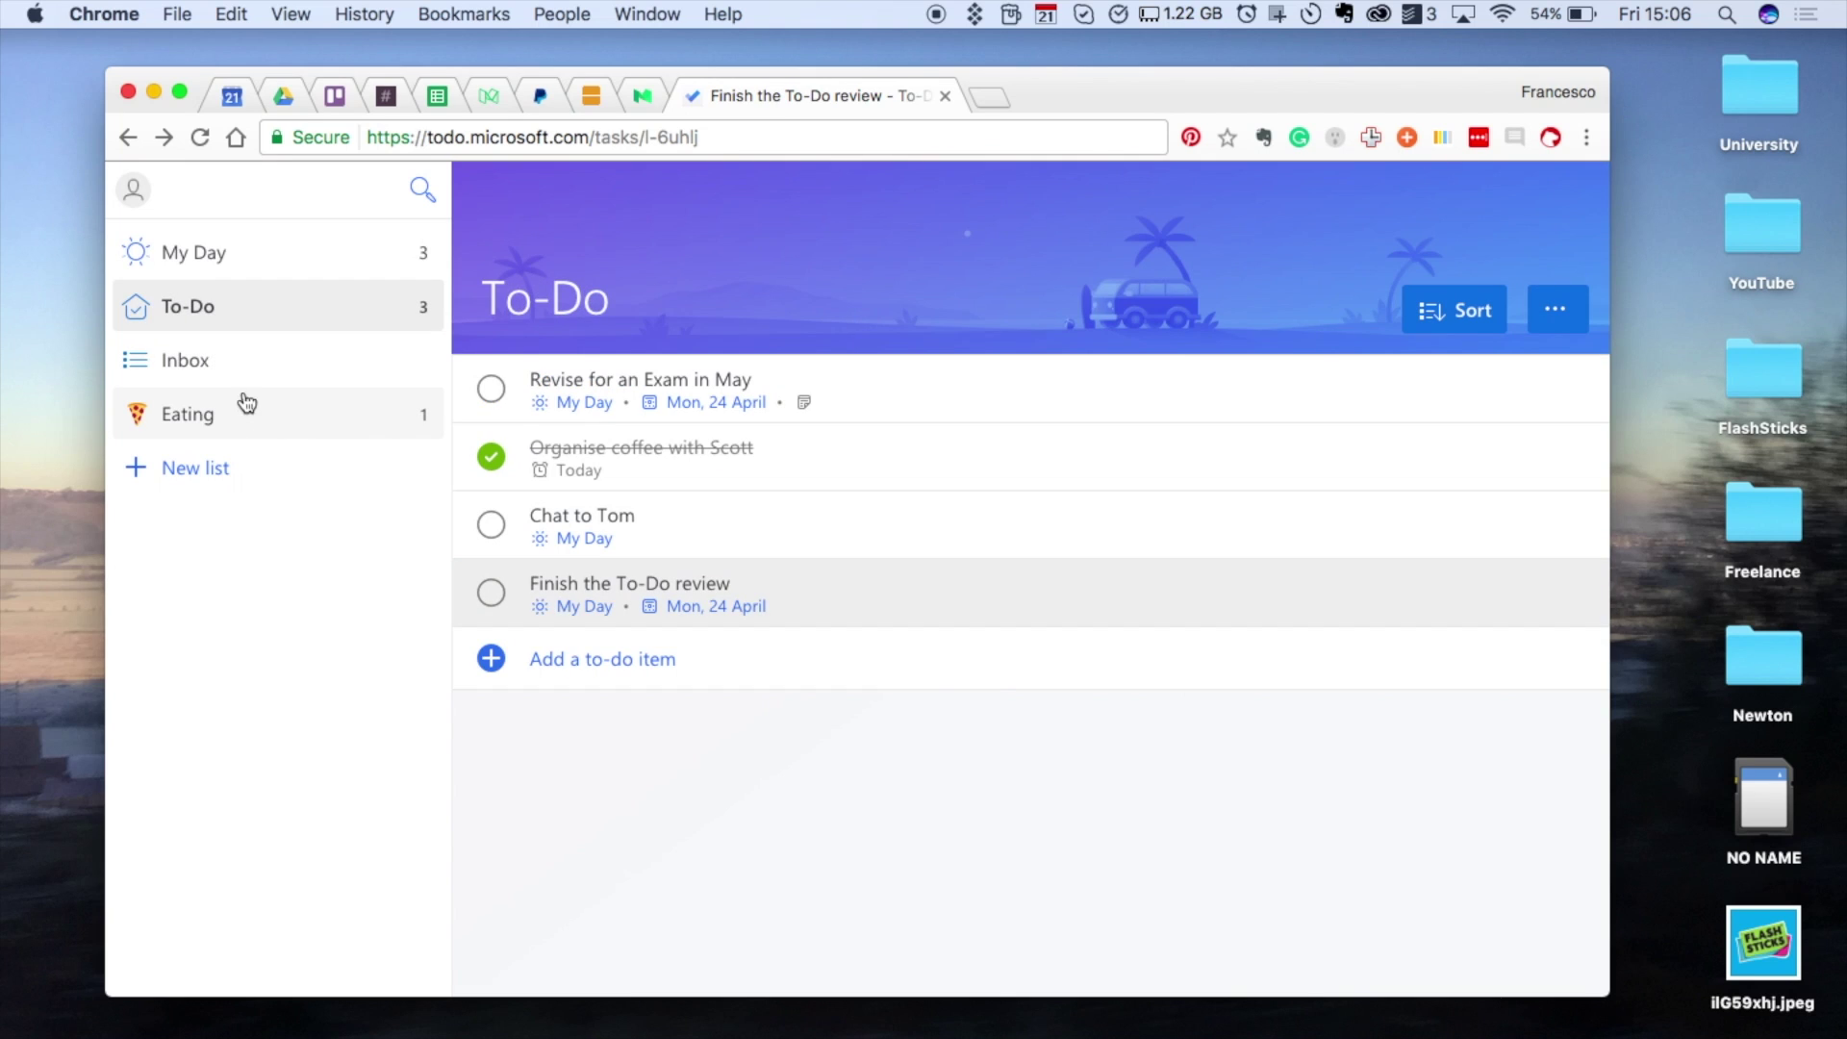
# Step: Move Inbox below Eating, then create and permanently delete a new untitled list
pyautogui.click(298, 364)
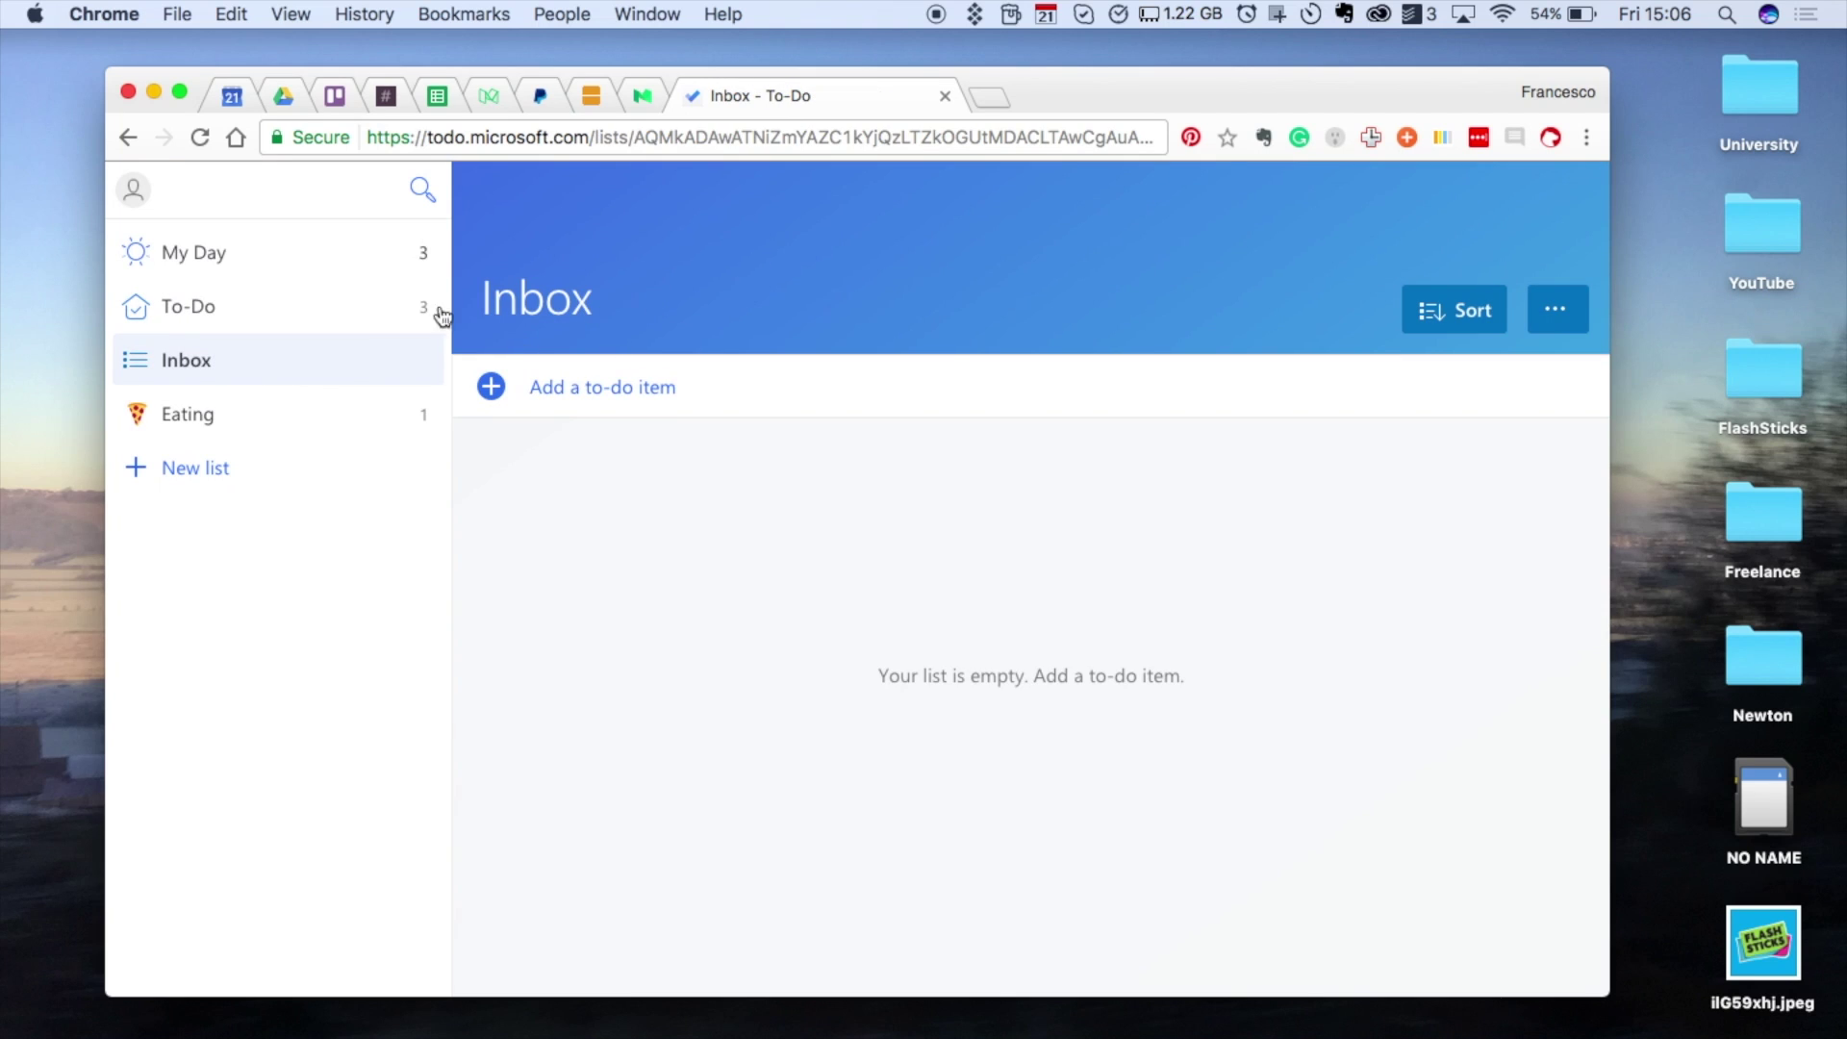
pyautogui.moveTo(227, 362); pyautogui.dragTo(164, 448)
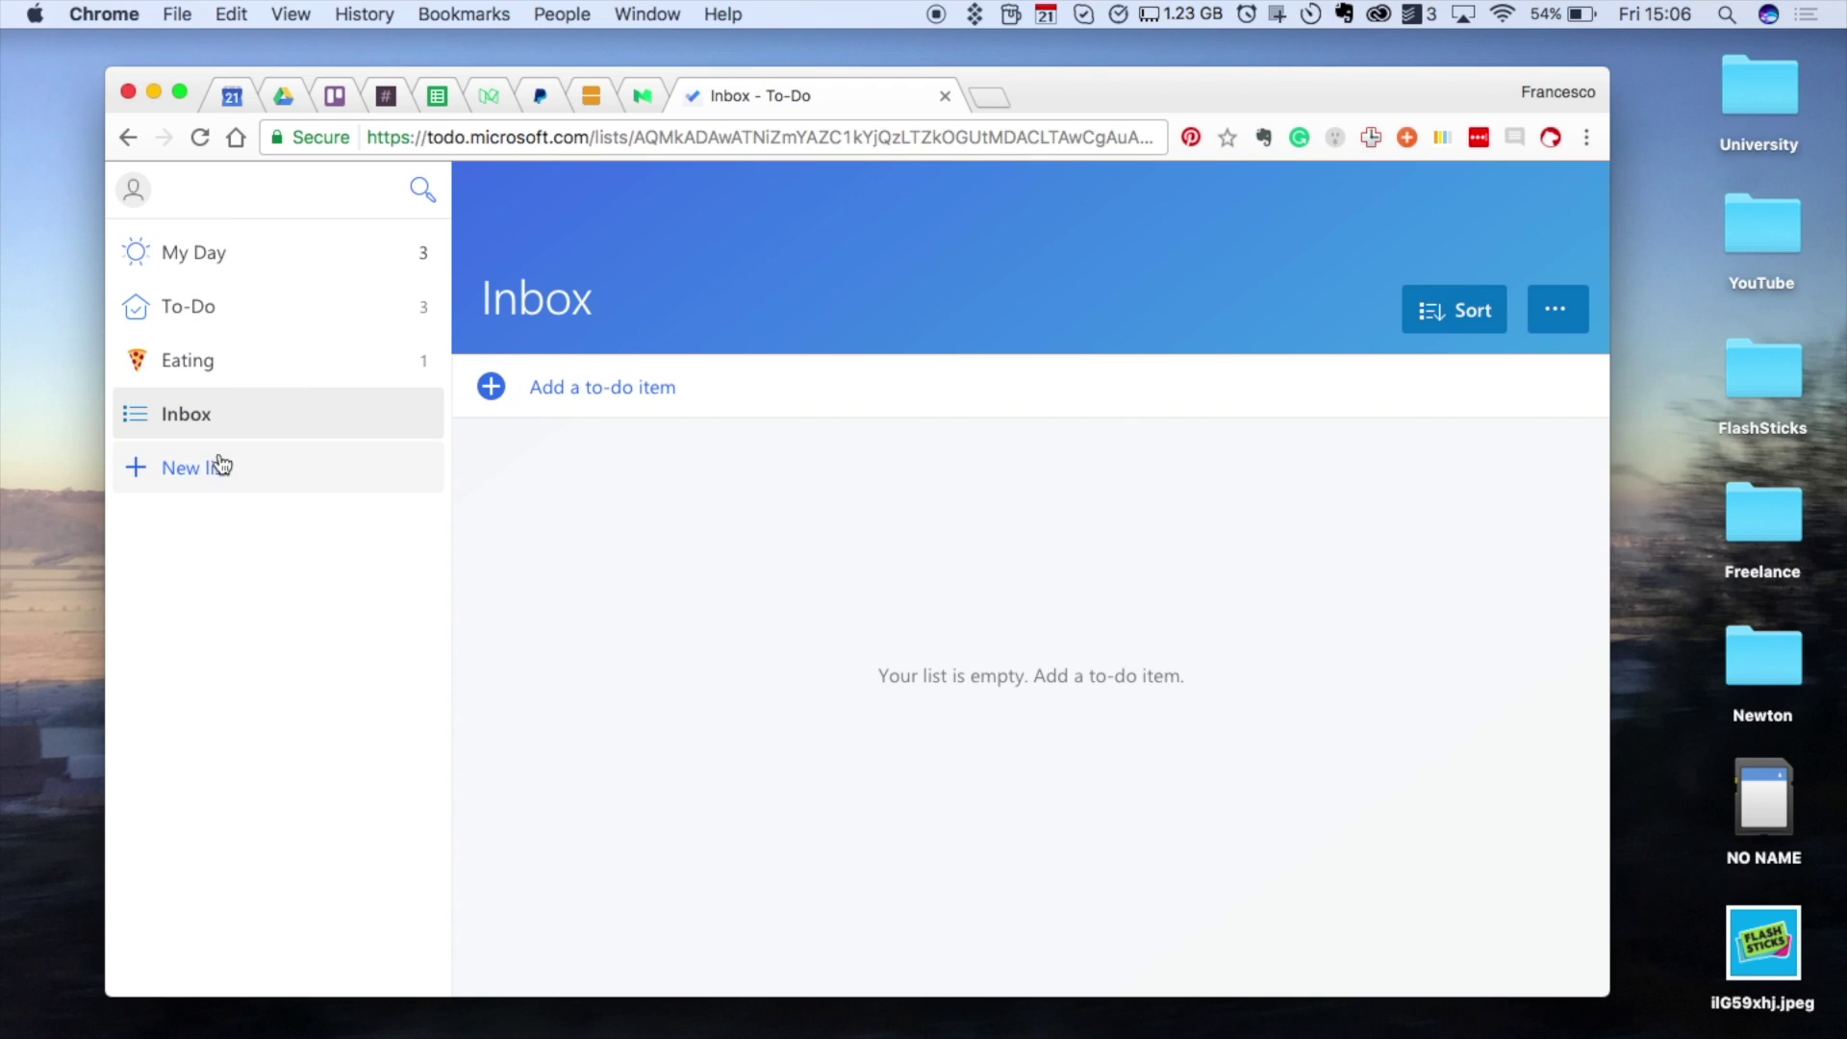
pyautogui.click(206, 472)
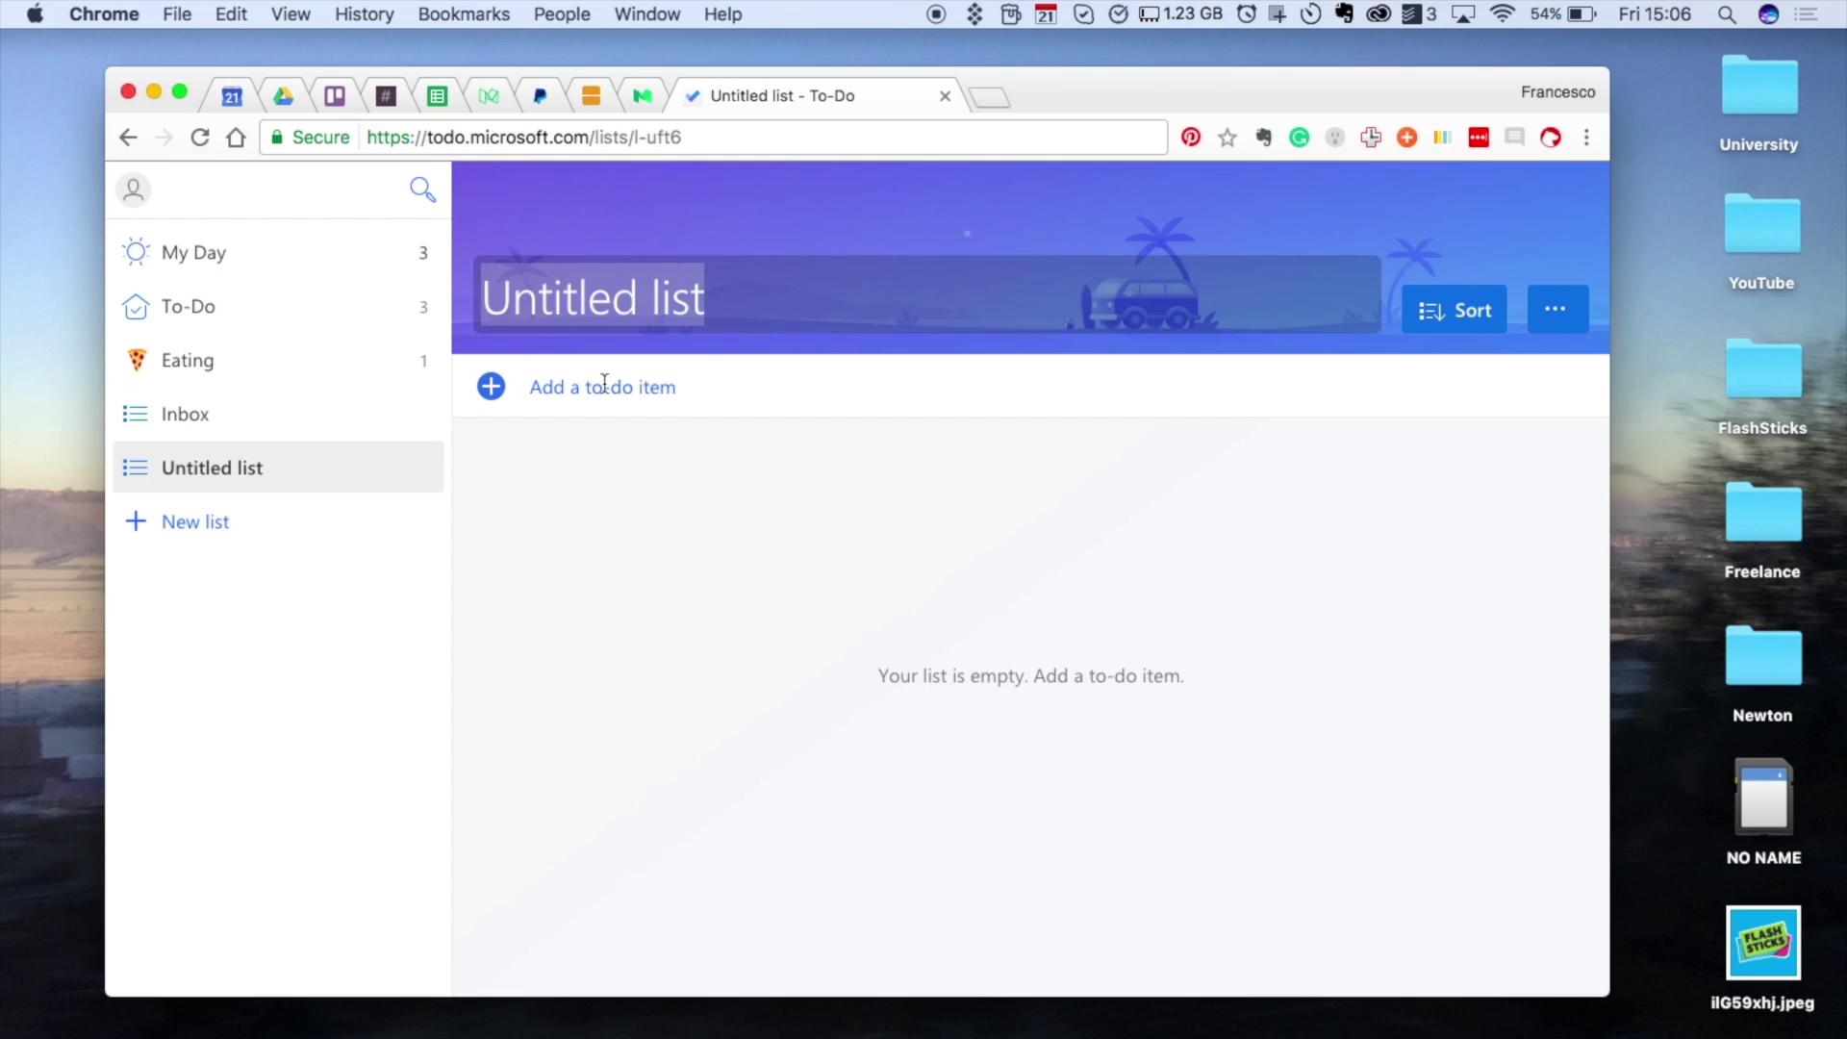
pyautogui.rightClick(396, 484)
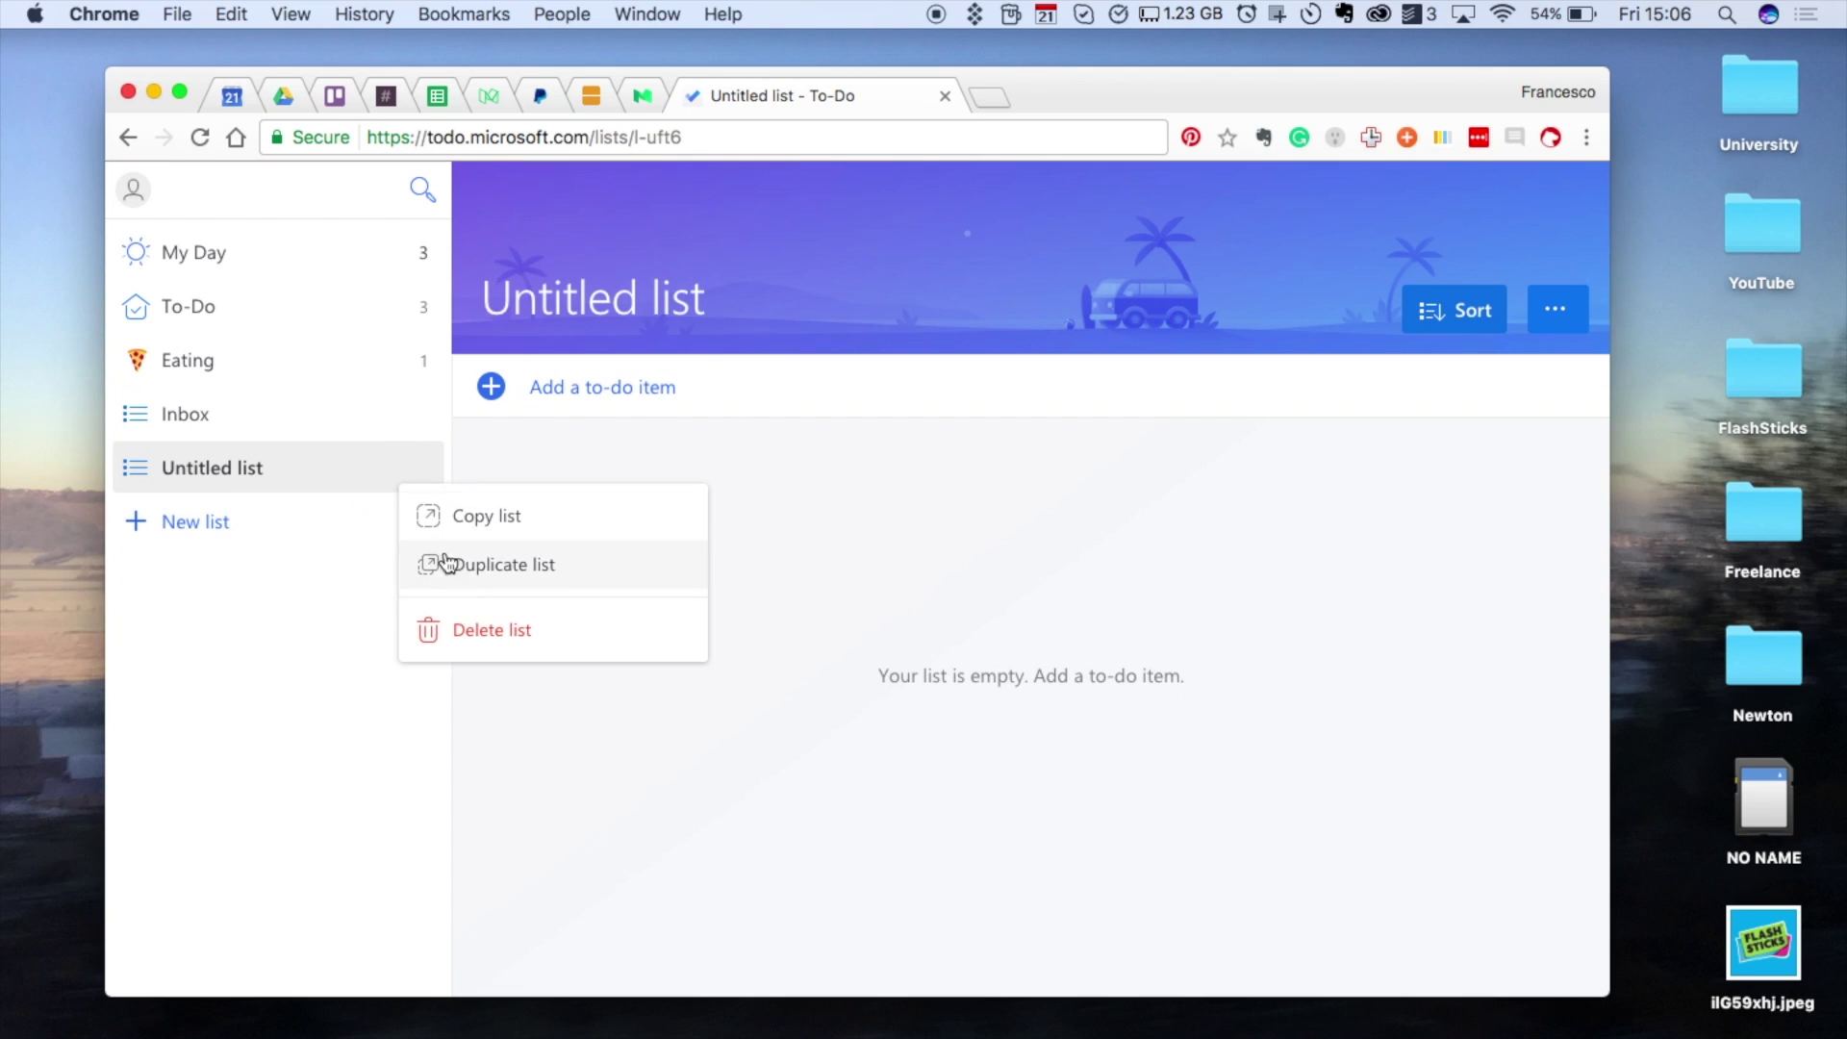
pyautogui.click(470, 630)
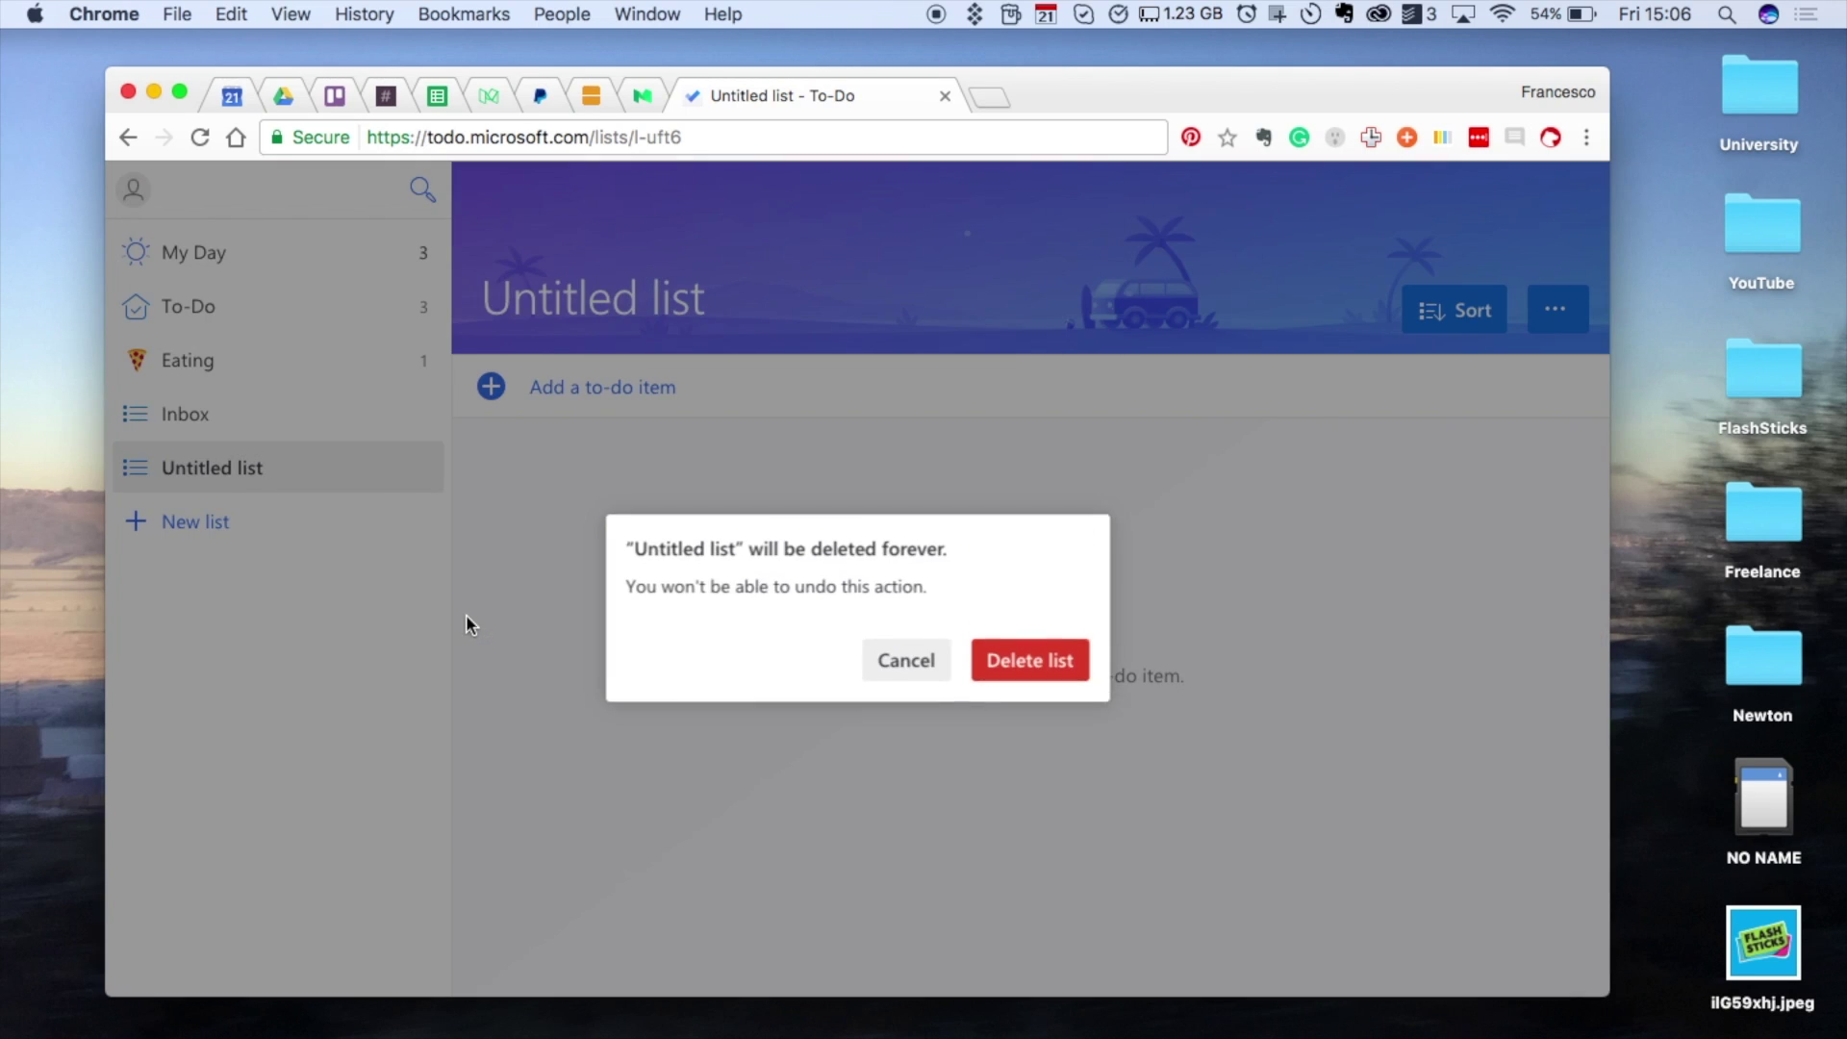
pyautogui.click(1020, 639)
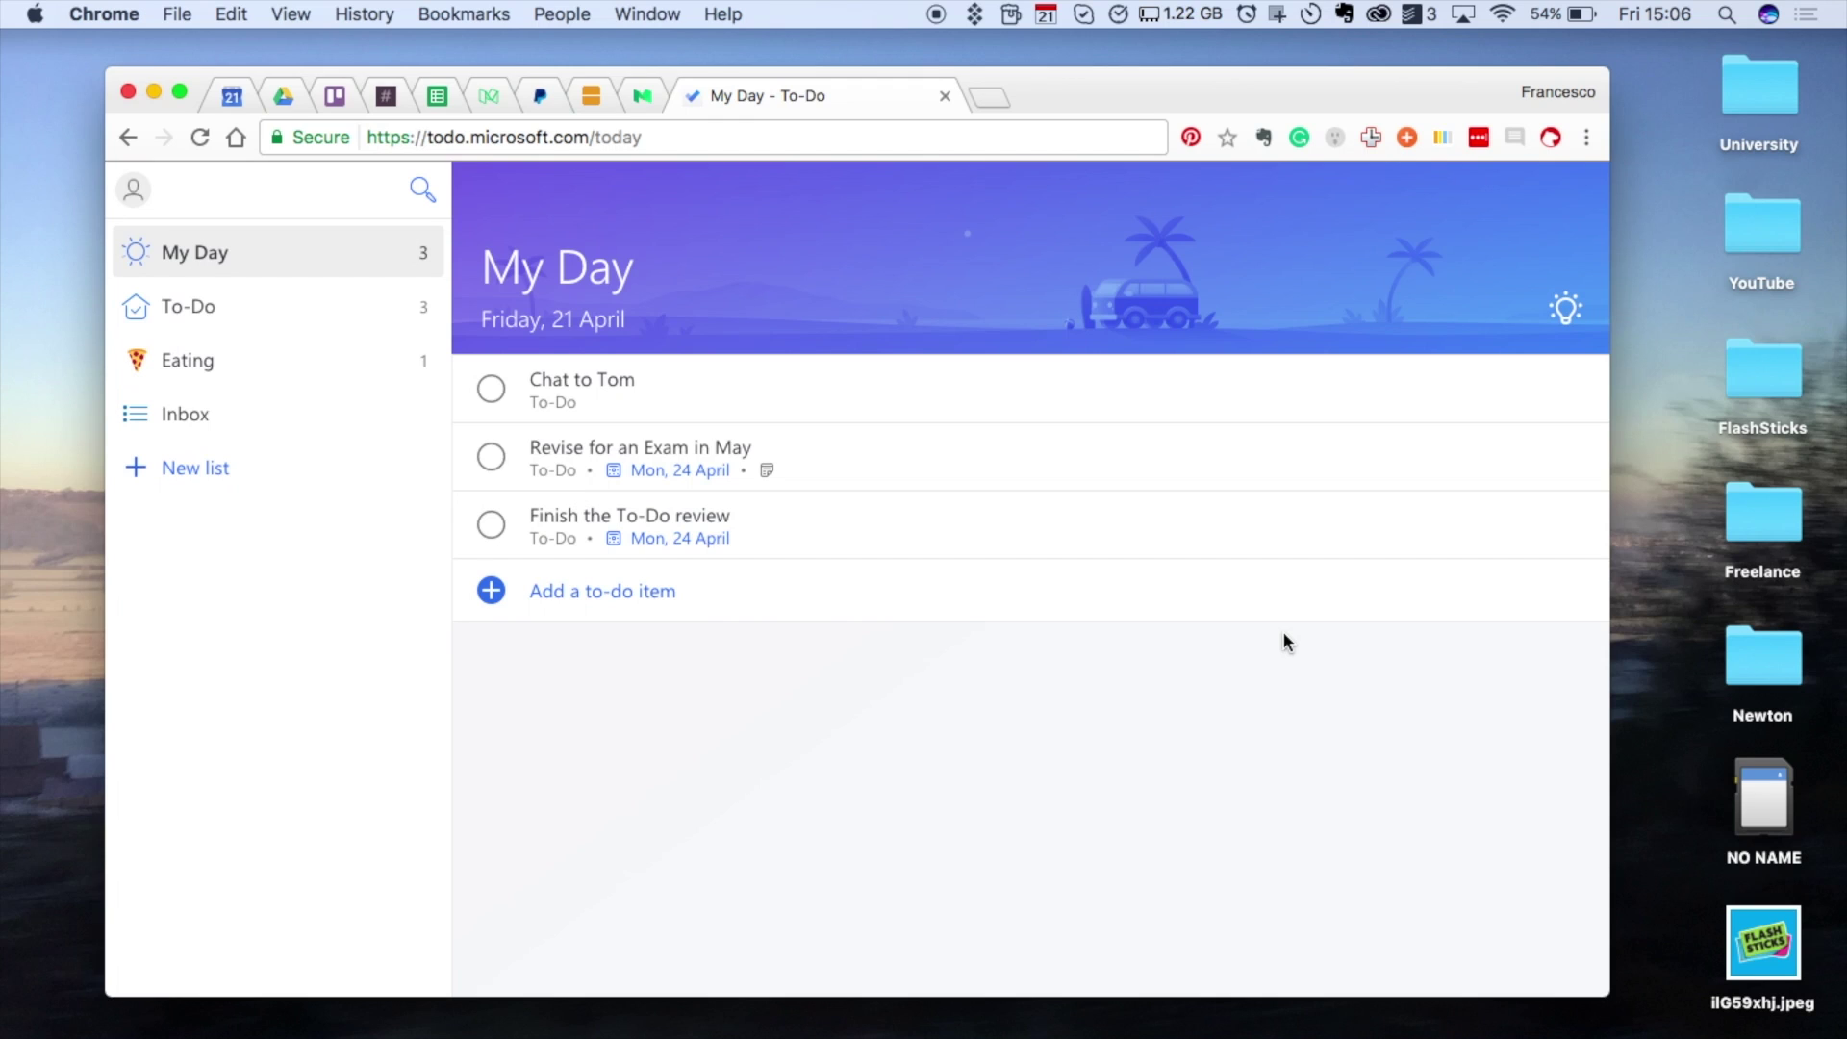
# Step: Search tasks for 'exam', clear the search, and mark Finish the To-Do review completed
pyautogui.click(420, 194)
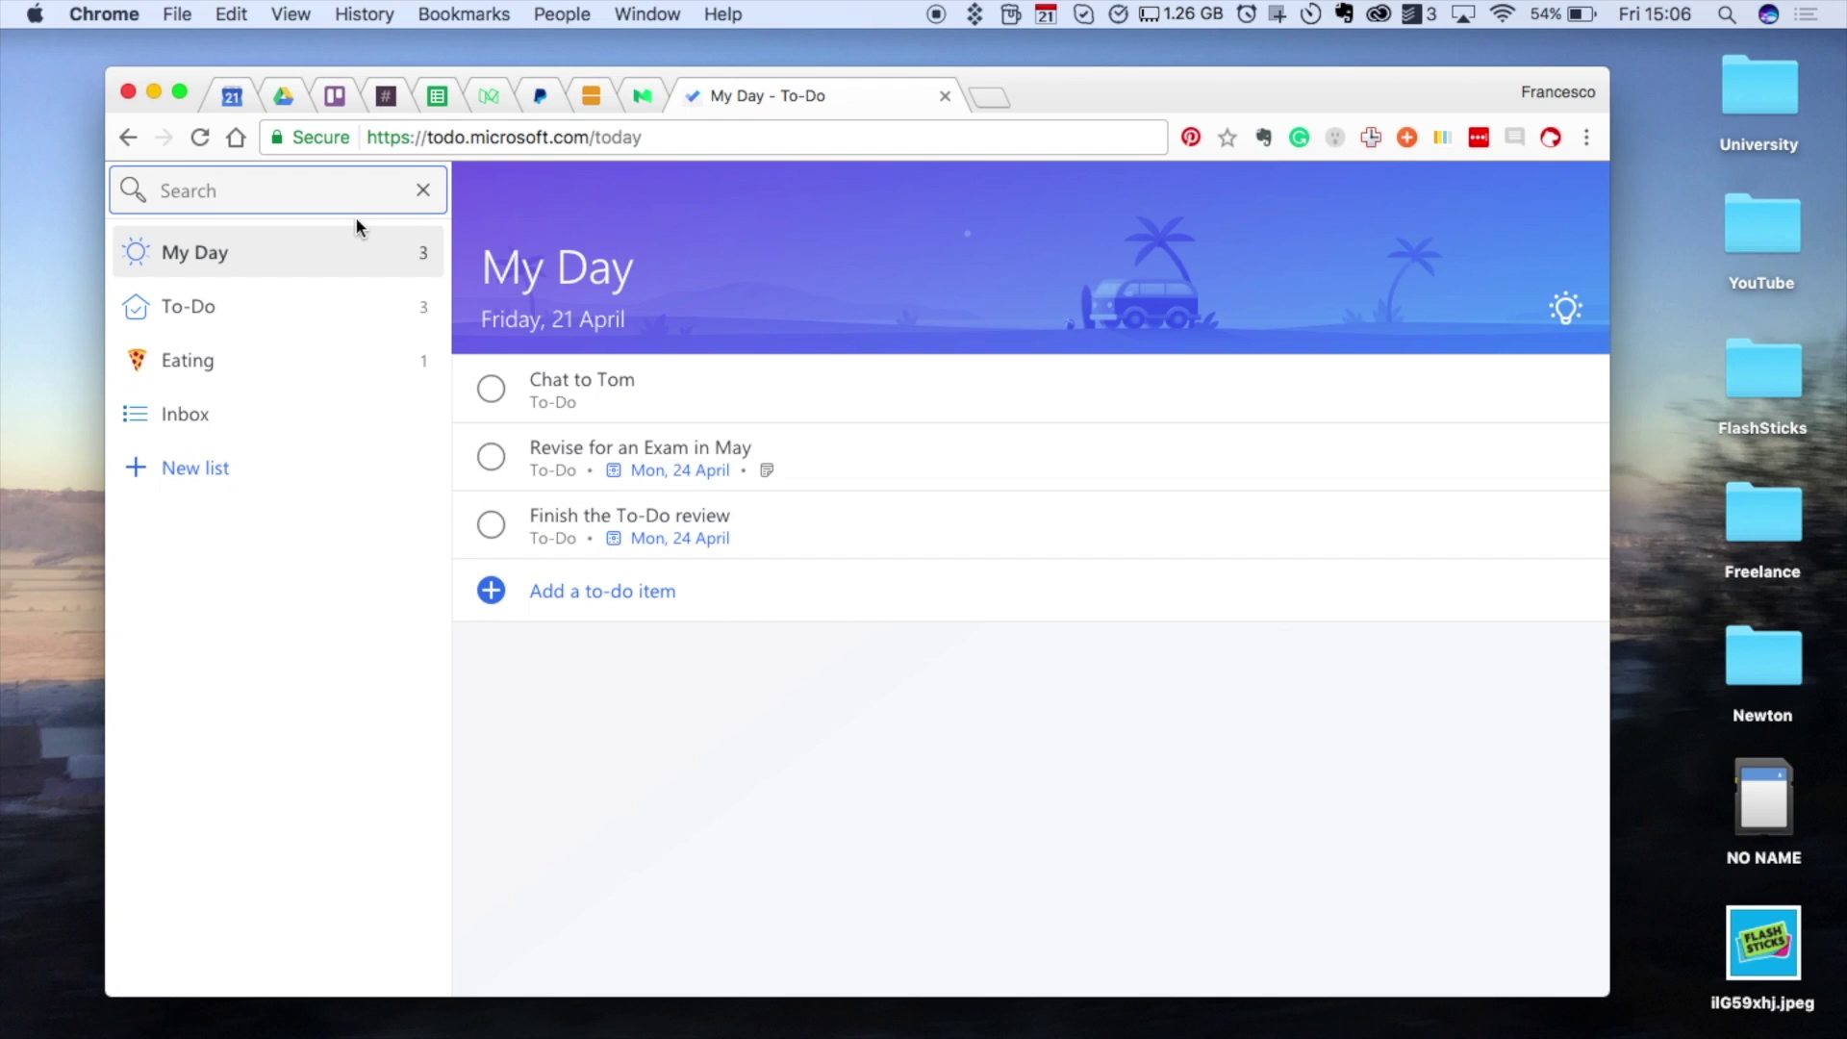
pyautogui.write('exam')
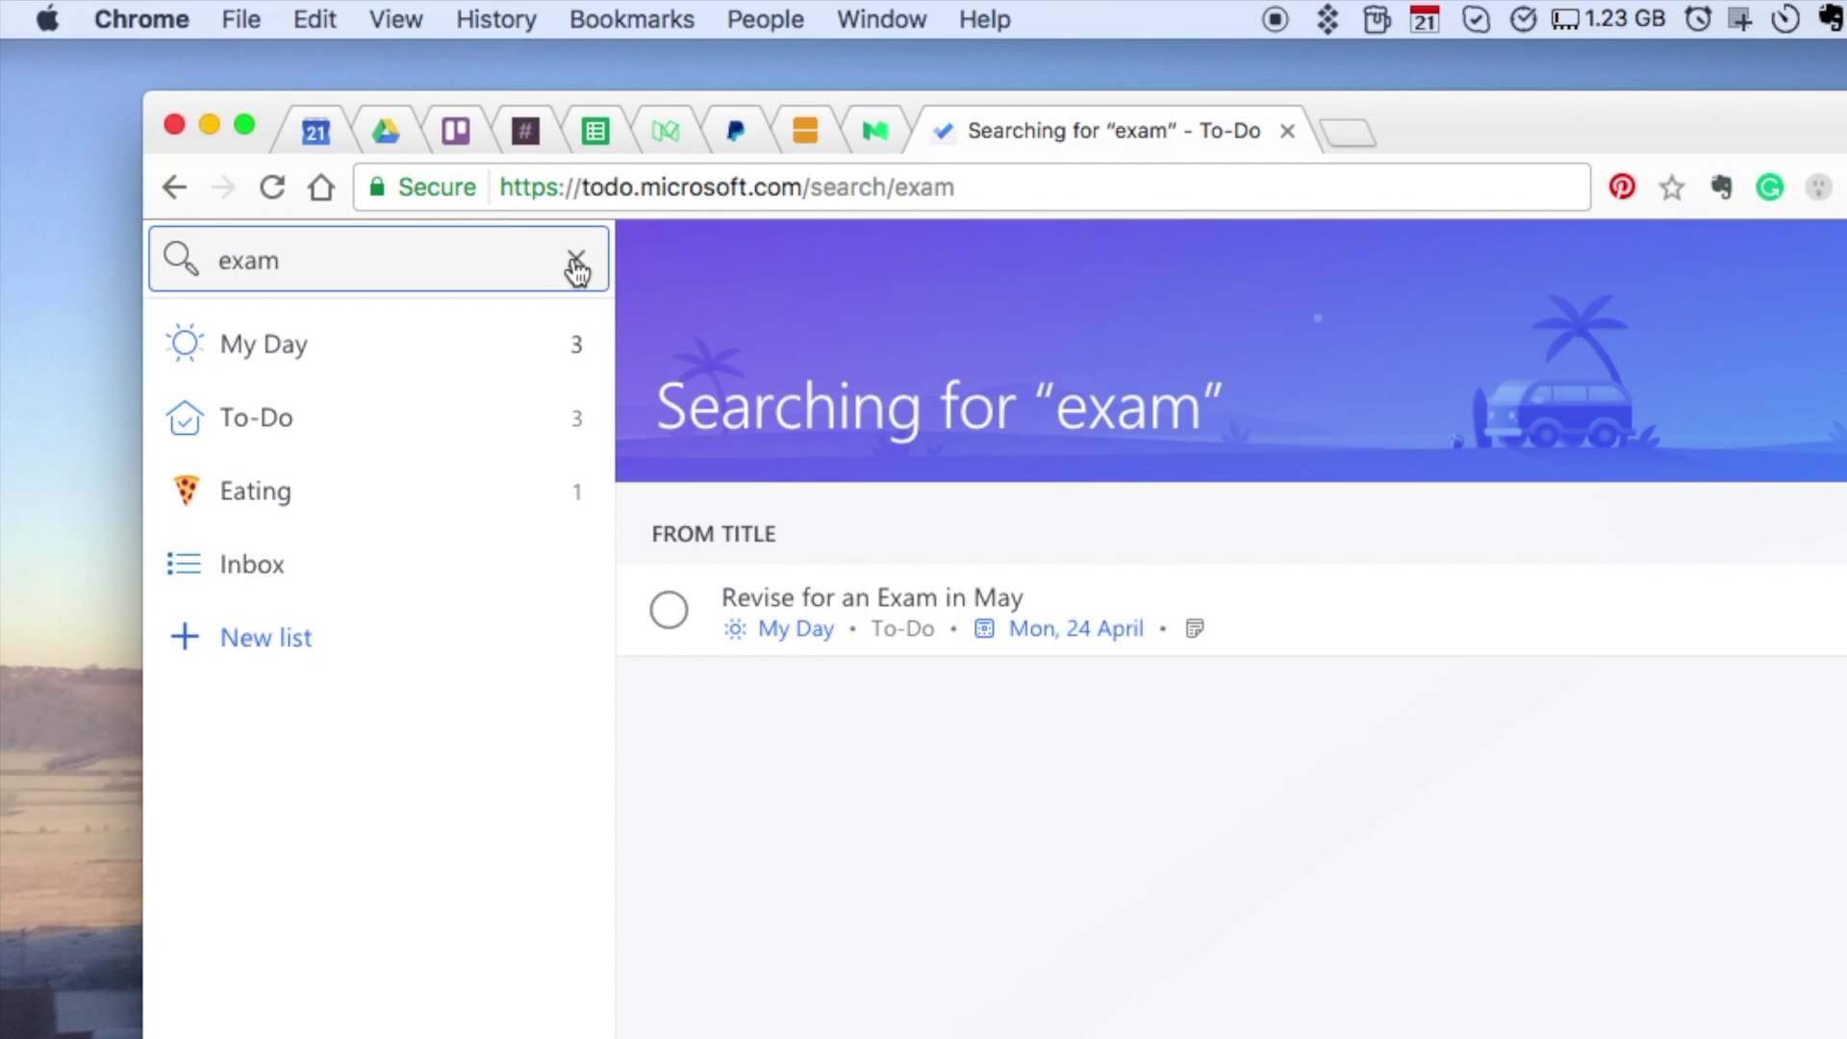
pyautogui.click(576, 262)
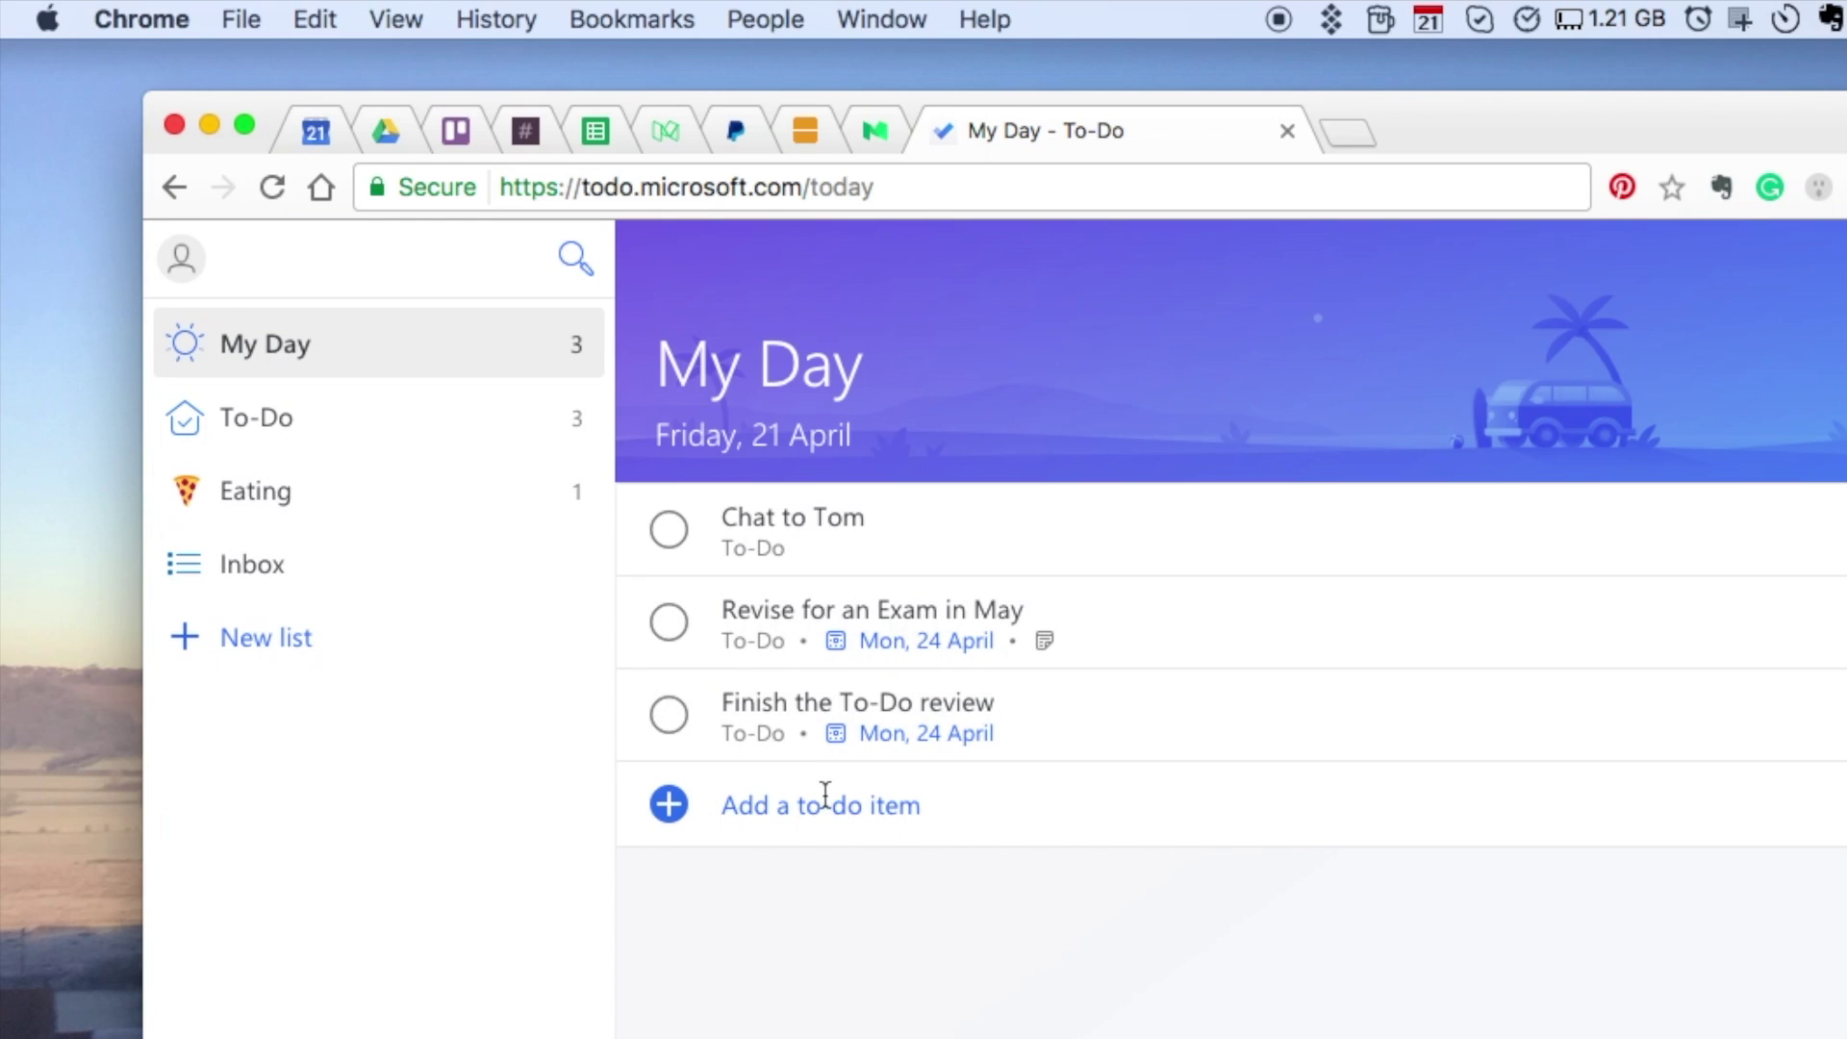
pyautogui.click(670, 713)
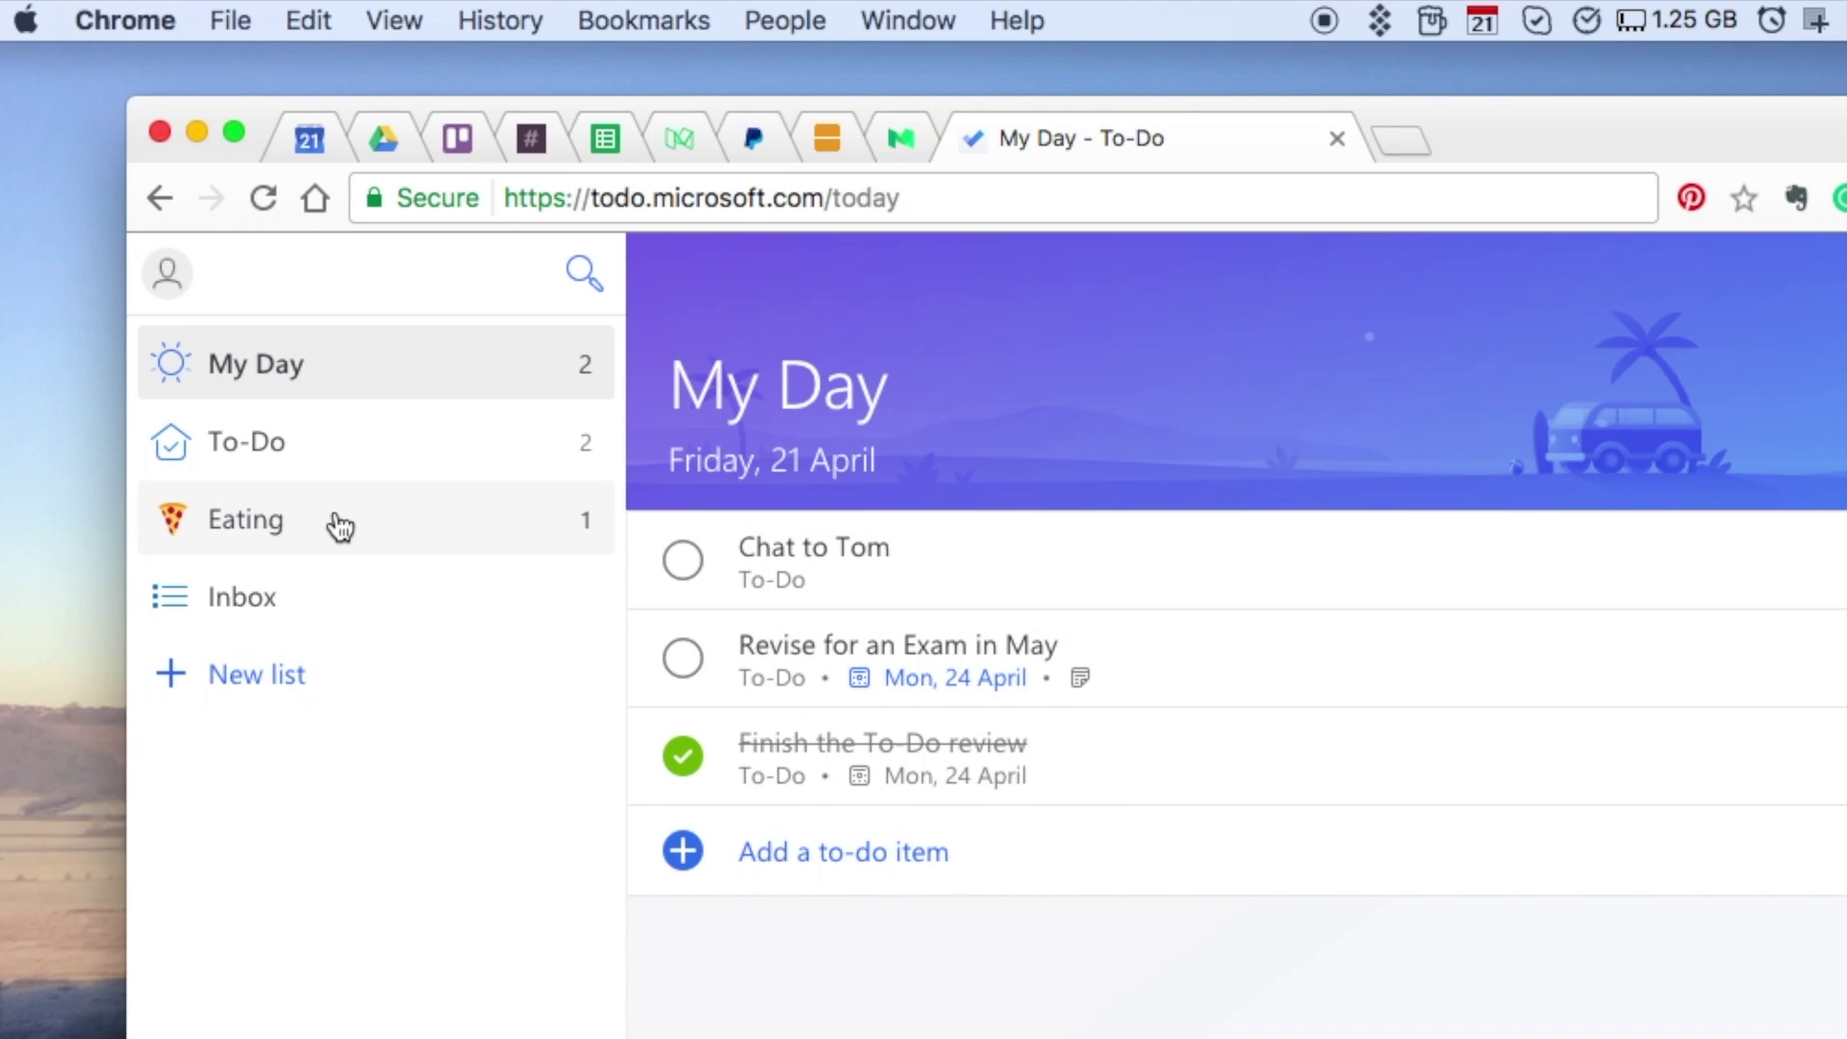
# Step: In the Eating list, check off 'Eat a Pizza!' and leave the new to-do field empty
pyautogui.click(380, 550)
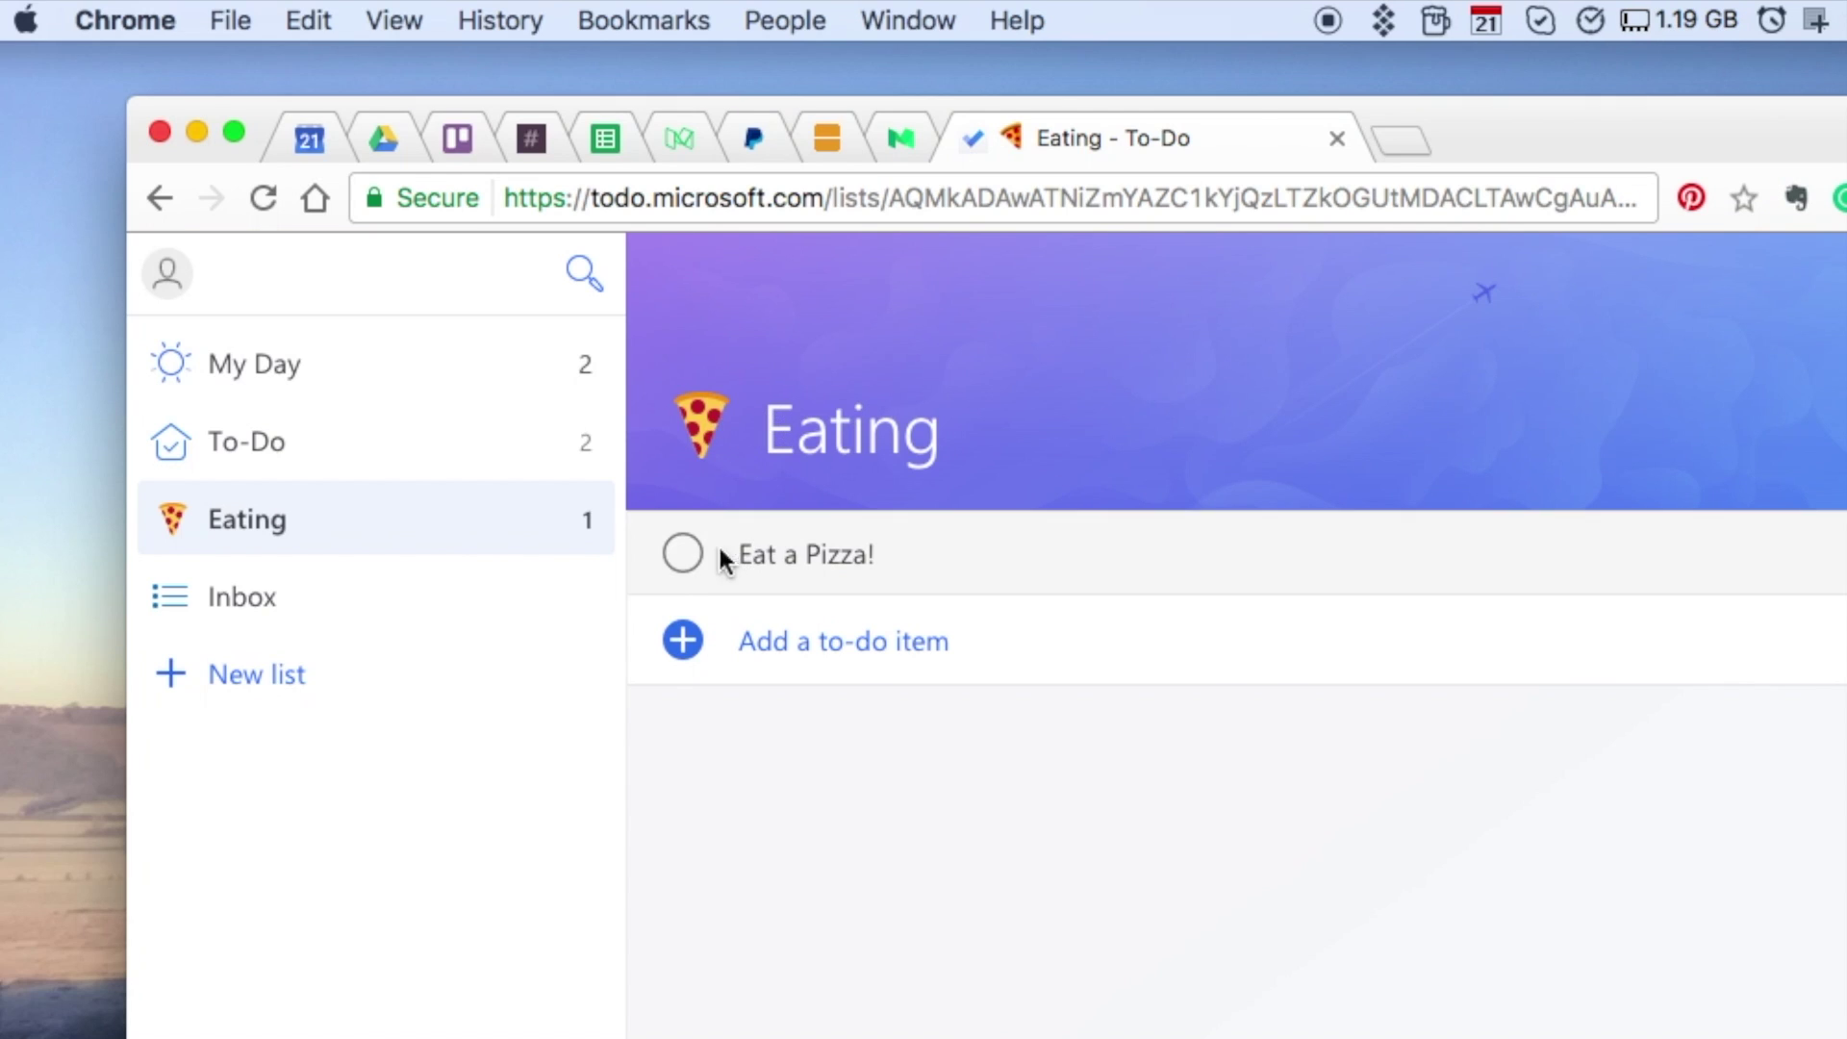
pyautogui.click(689, 560)
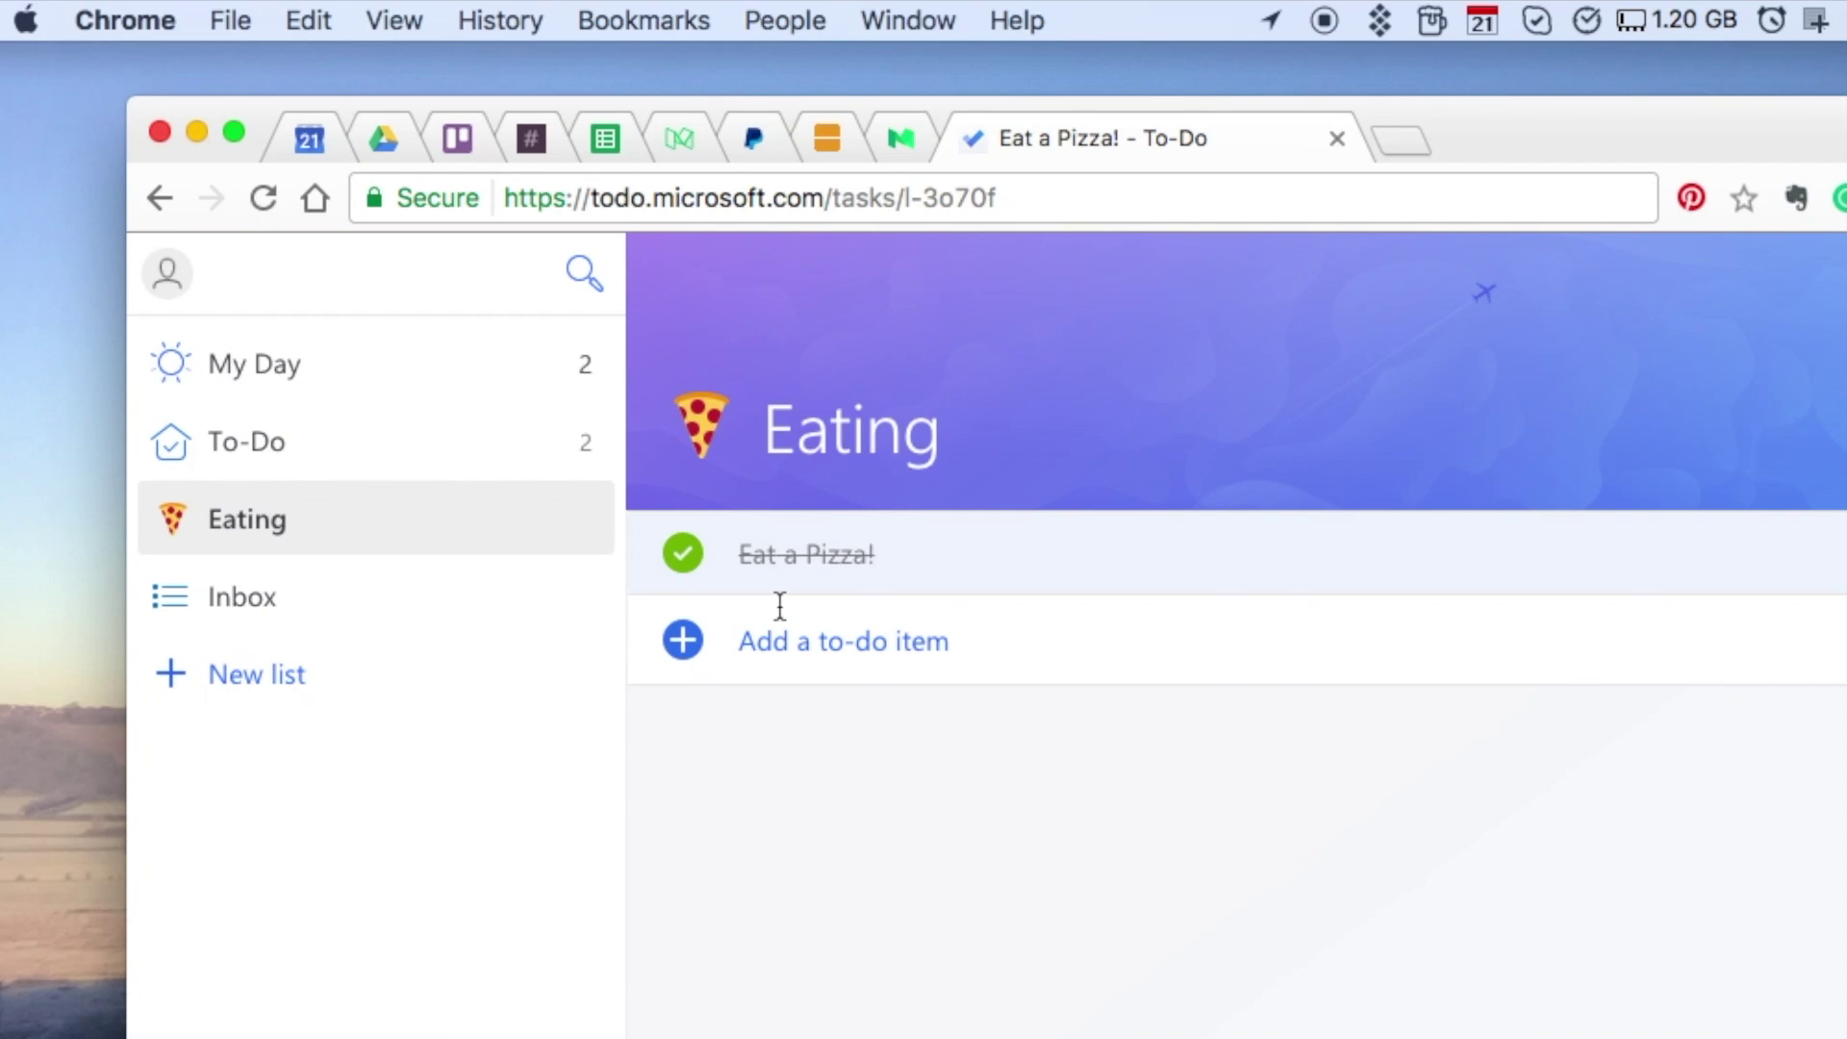
pyautogui.click(829, 631)
pyautogui.click(1049, 794)
pyautogui.click(167, 273)
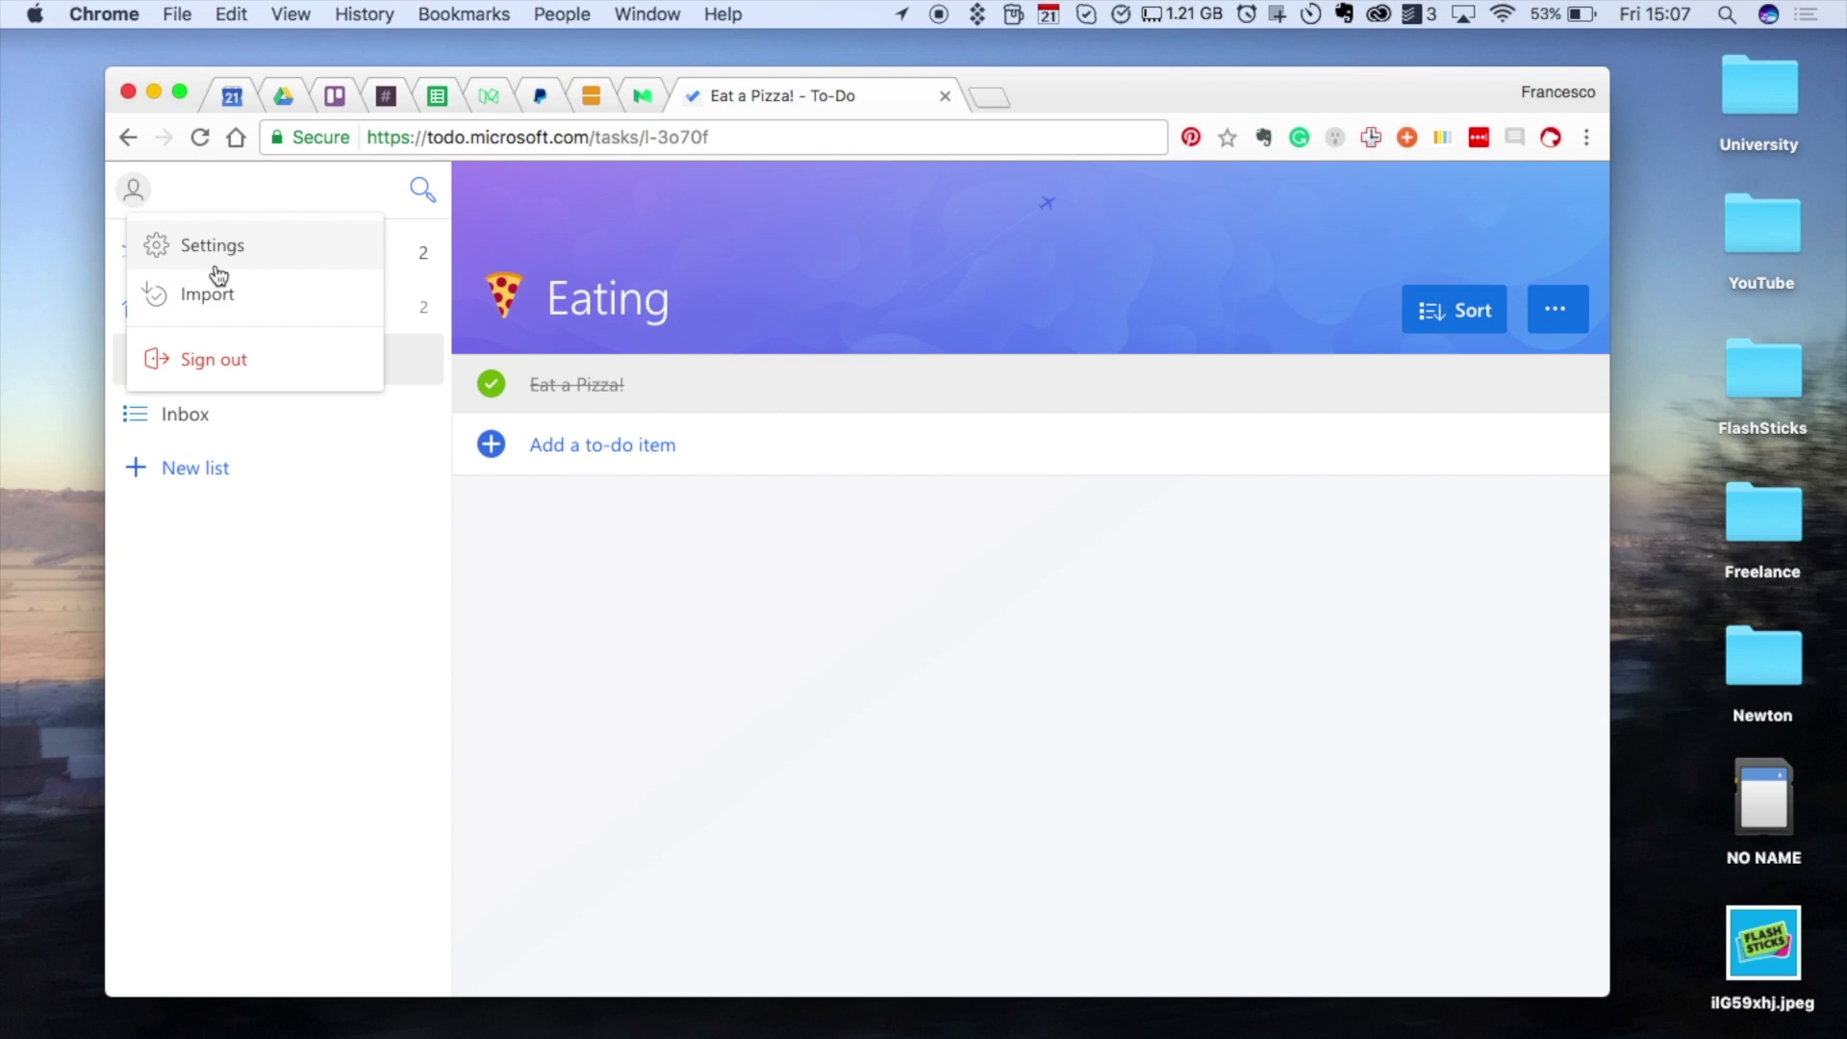
# Step: View the Wunderlist and Todoist import page, close its tab, and go back to My Day
pyautogui.click(308, 424)
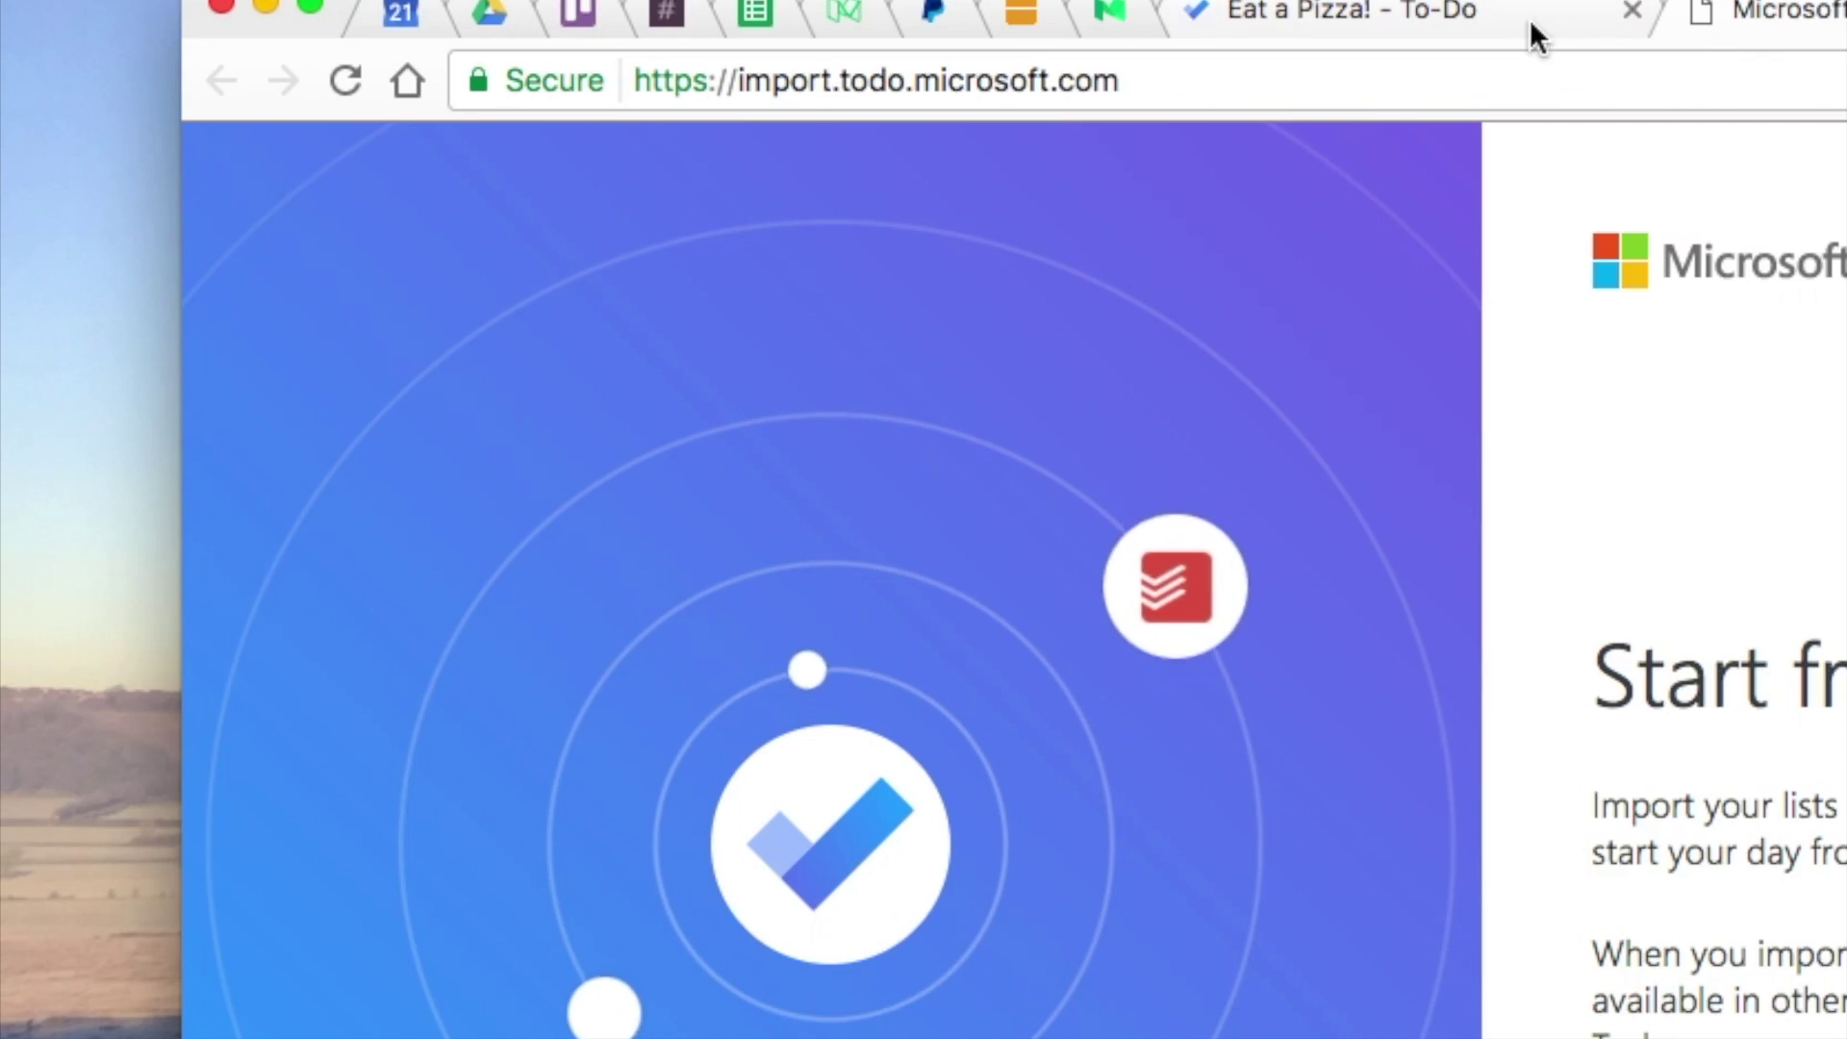
pyautogui.click(1533, 31)
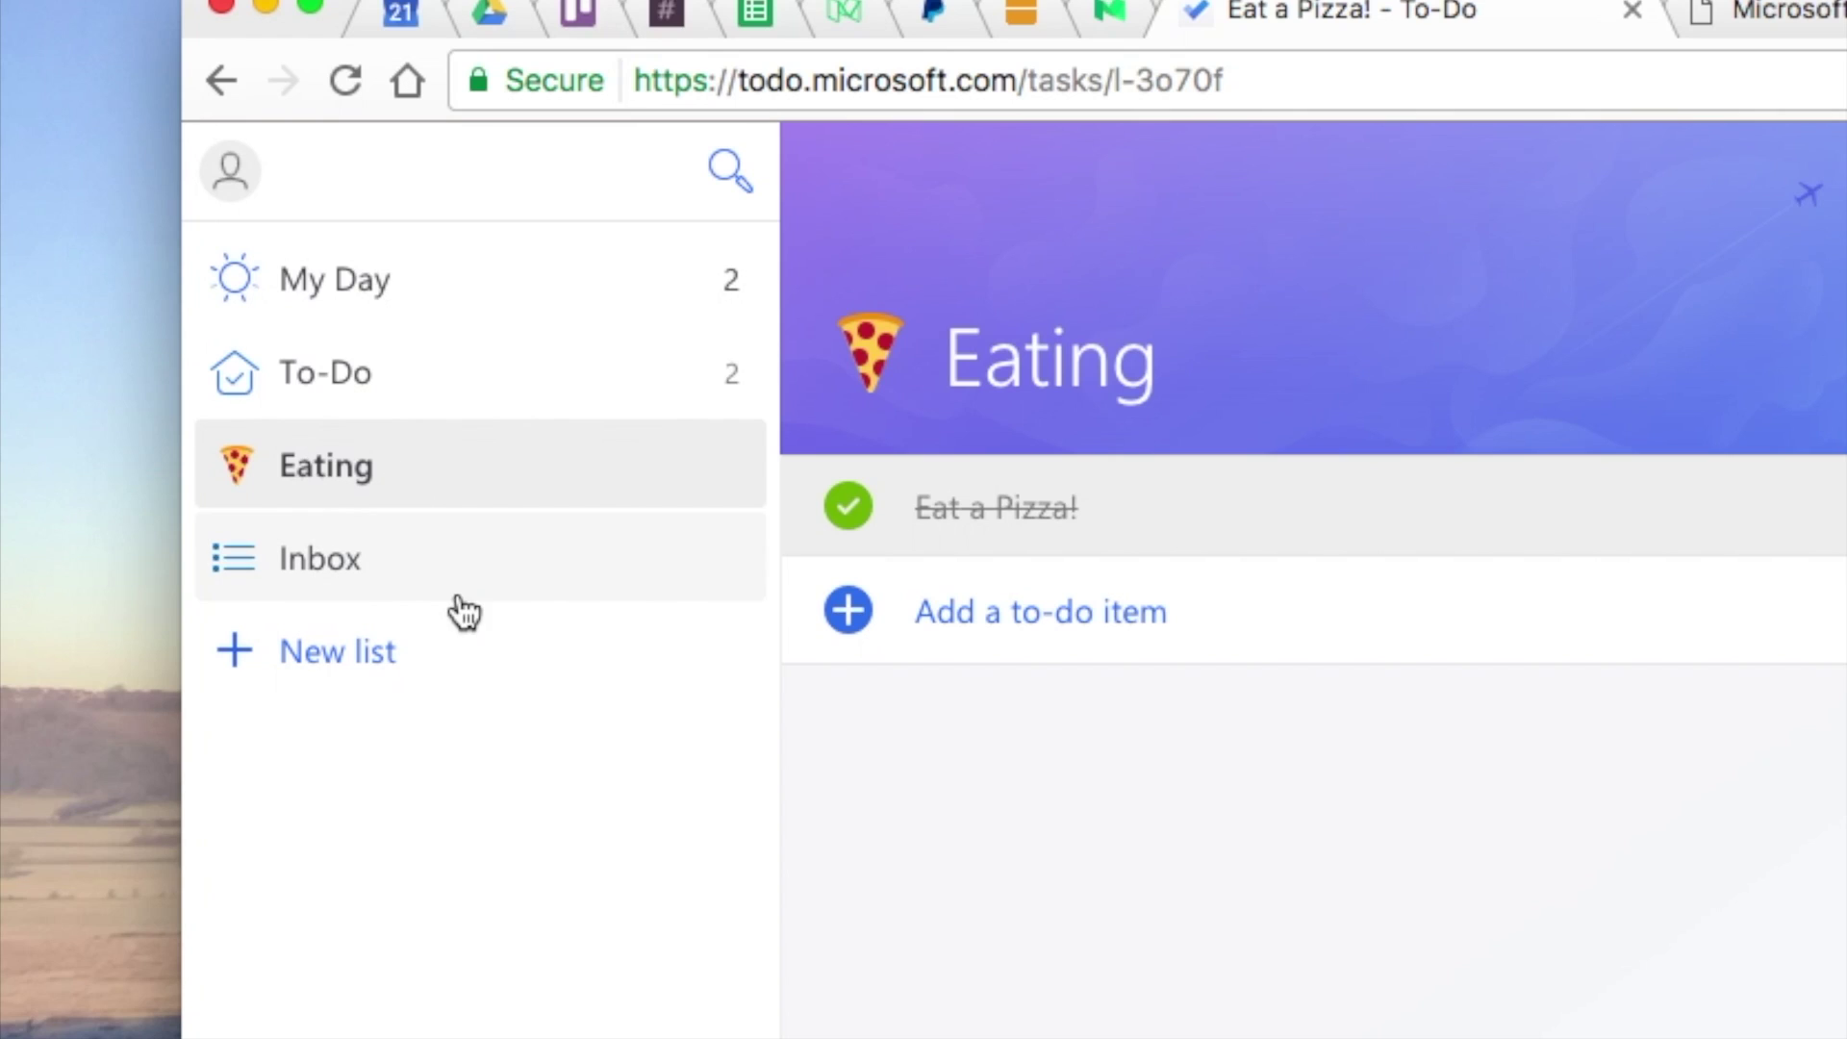
pyautogui.click(1775, 14)
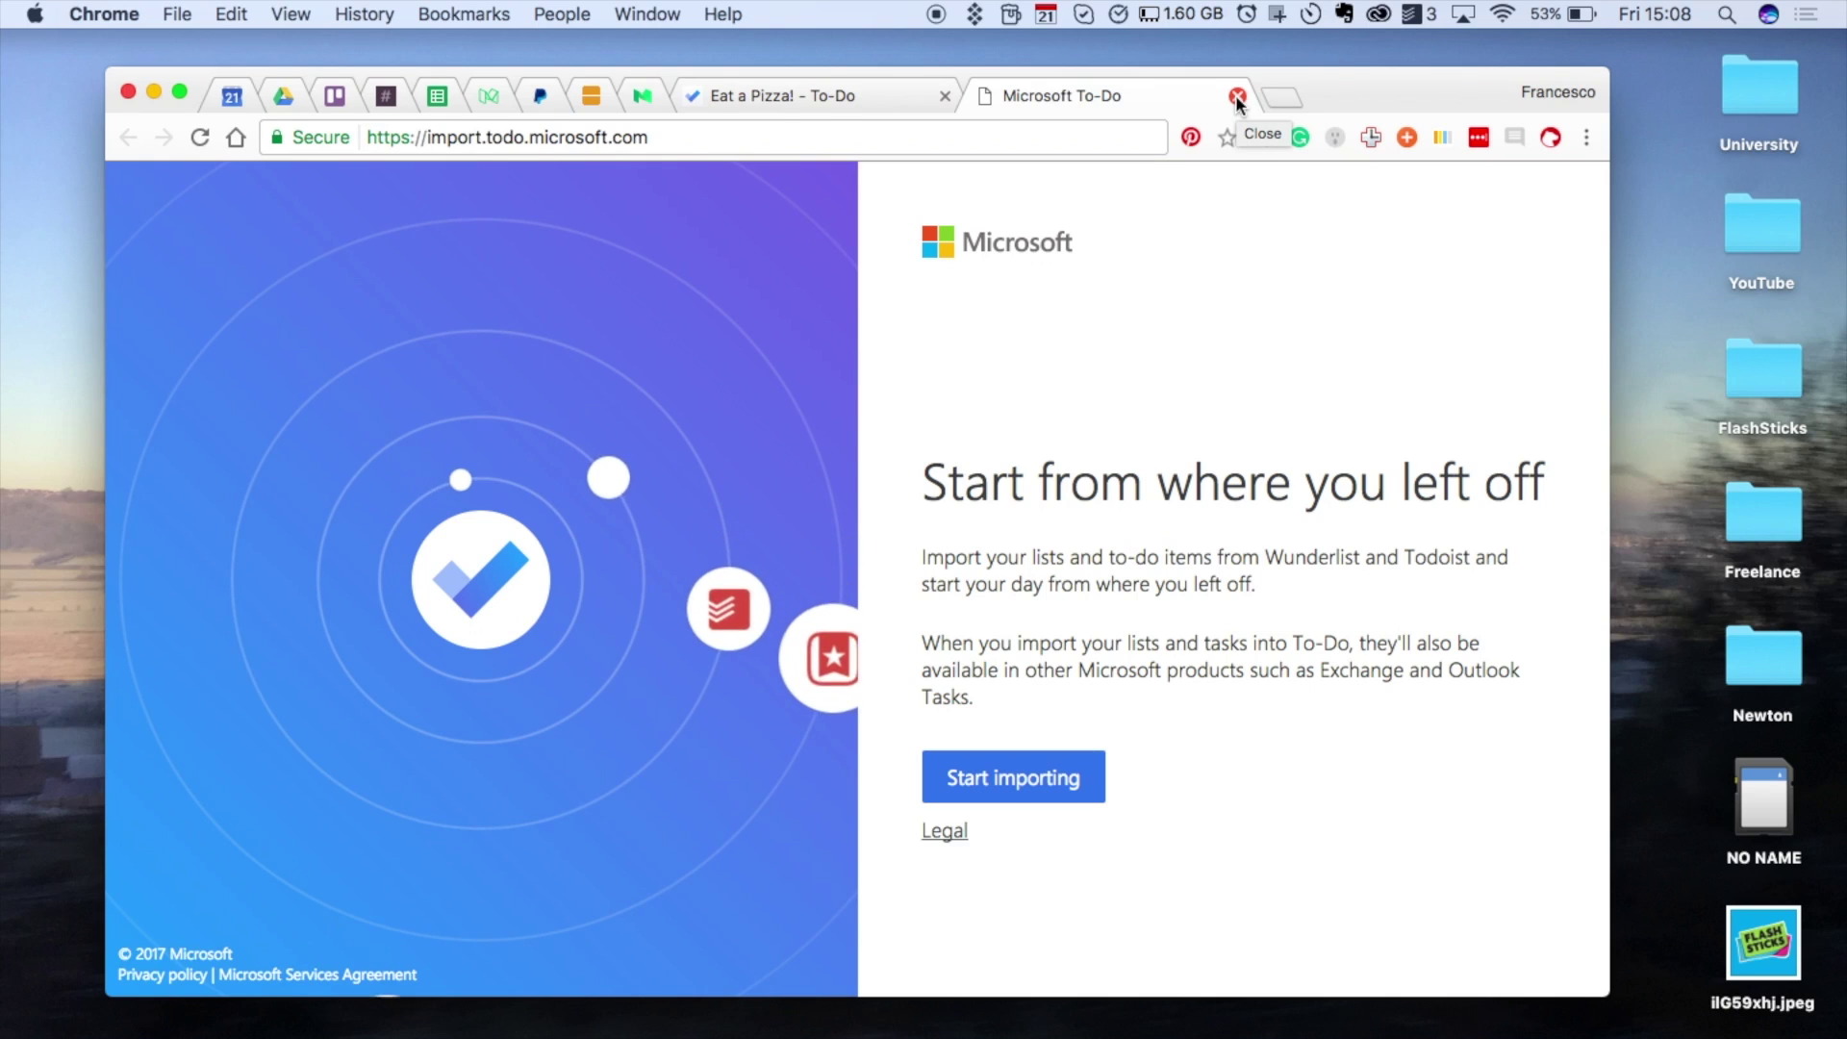
pyautogui.click(1237, 95)
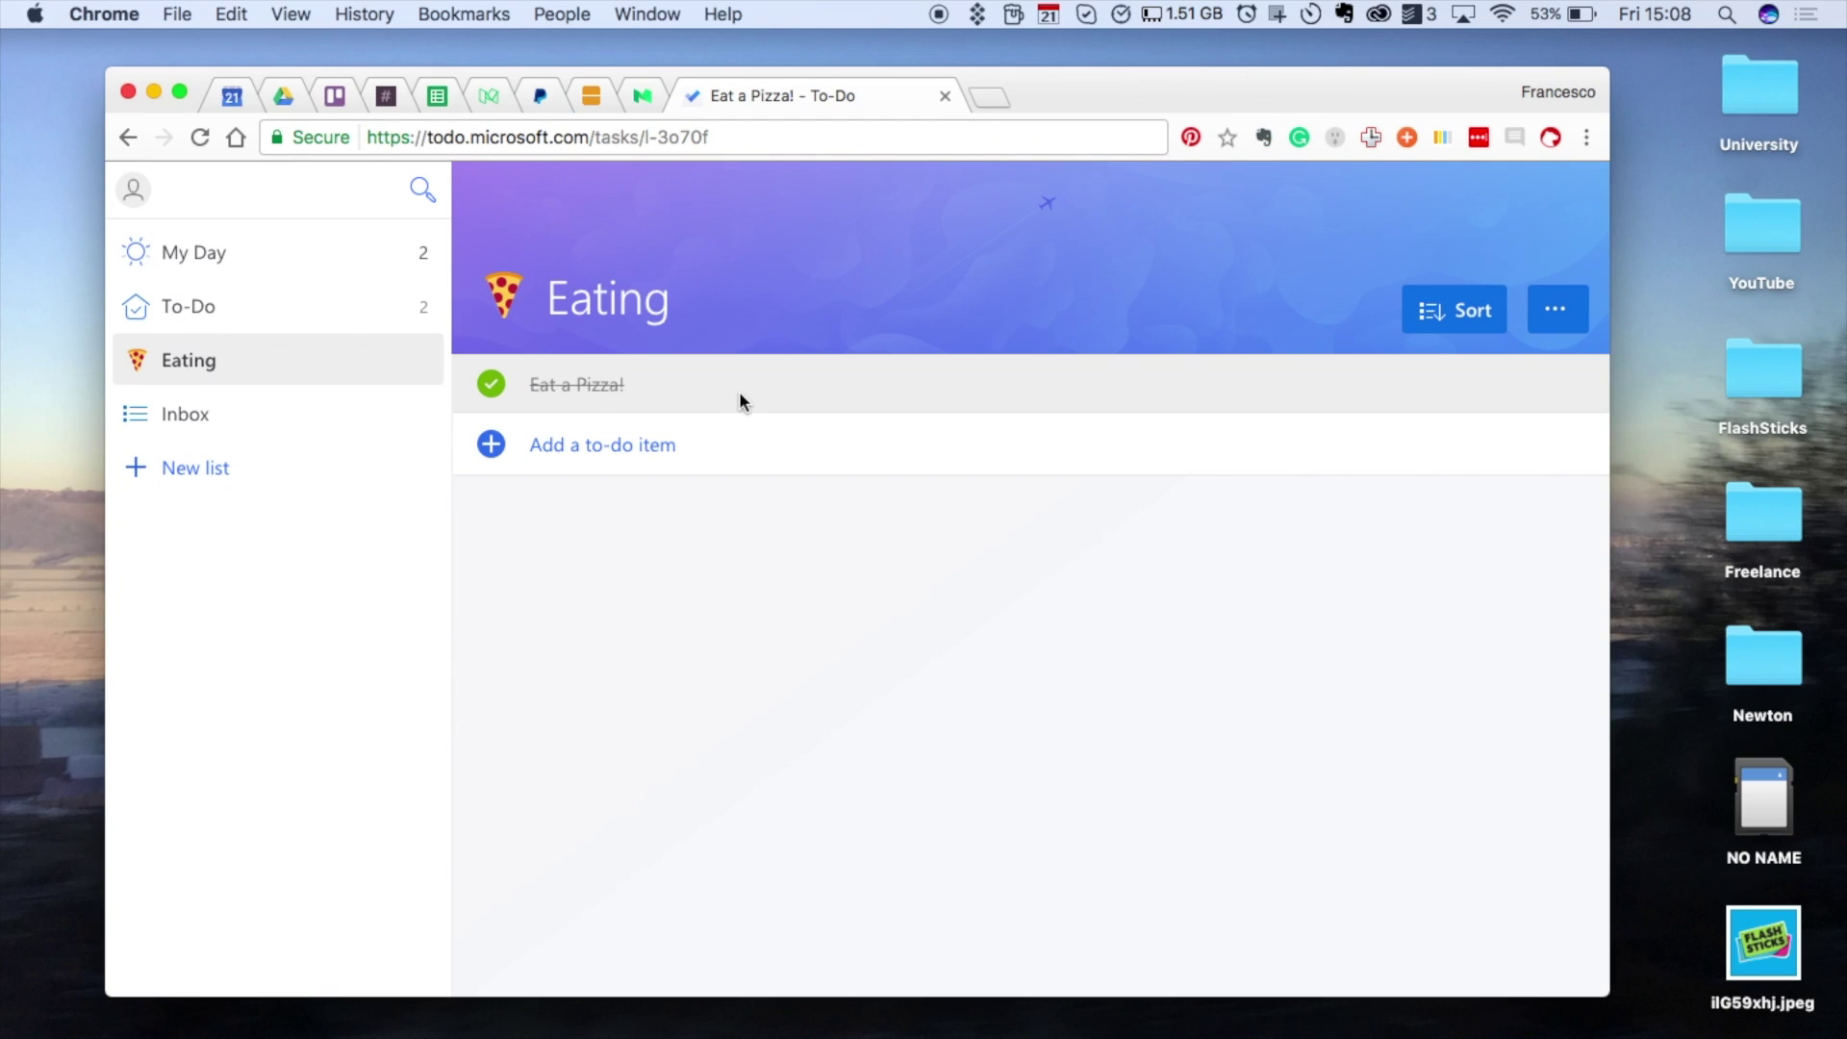
pyautogui.click(289, 270)
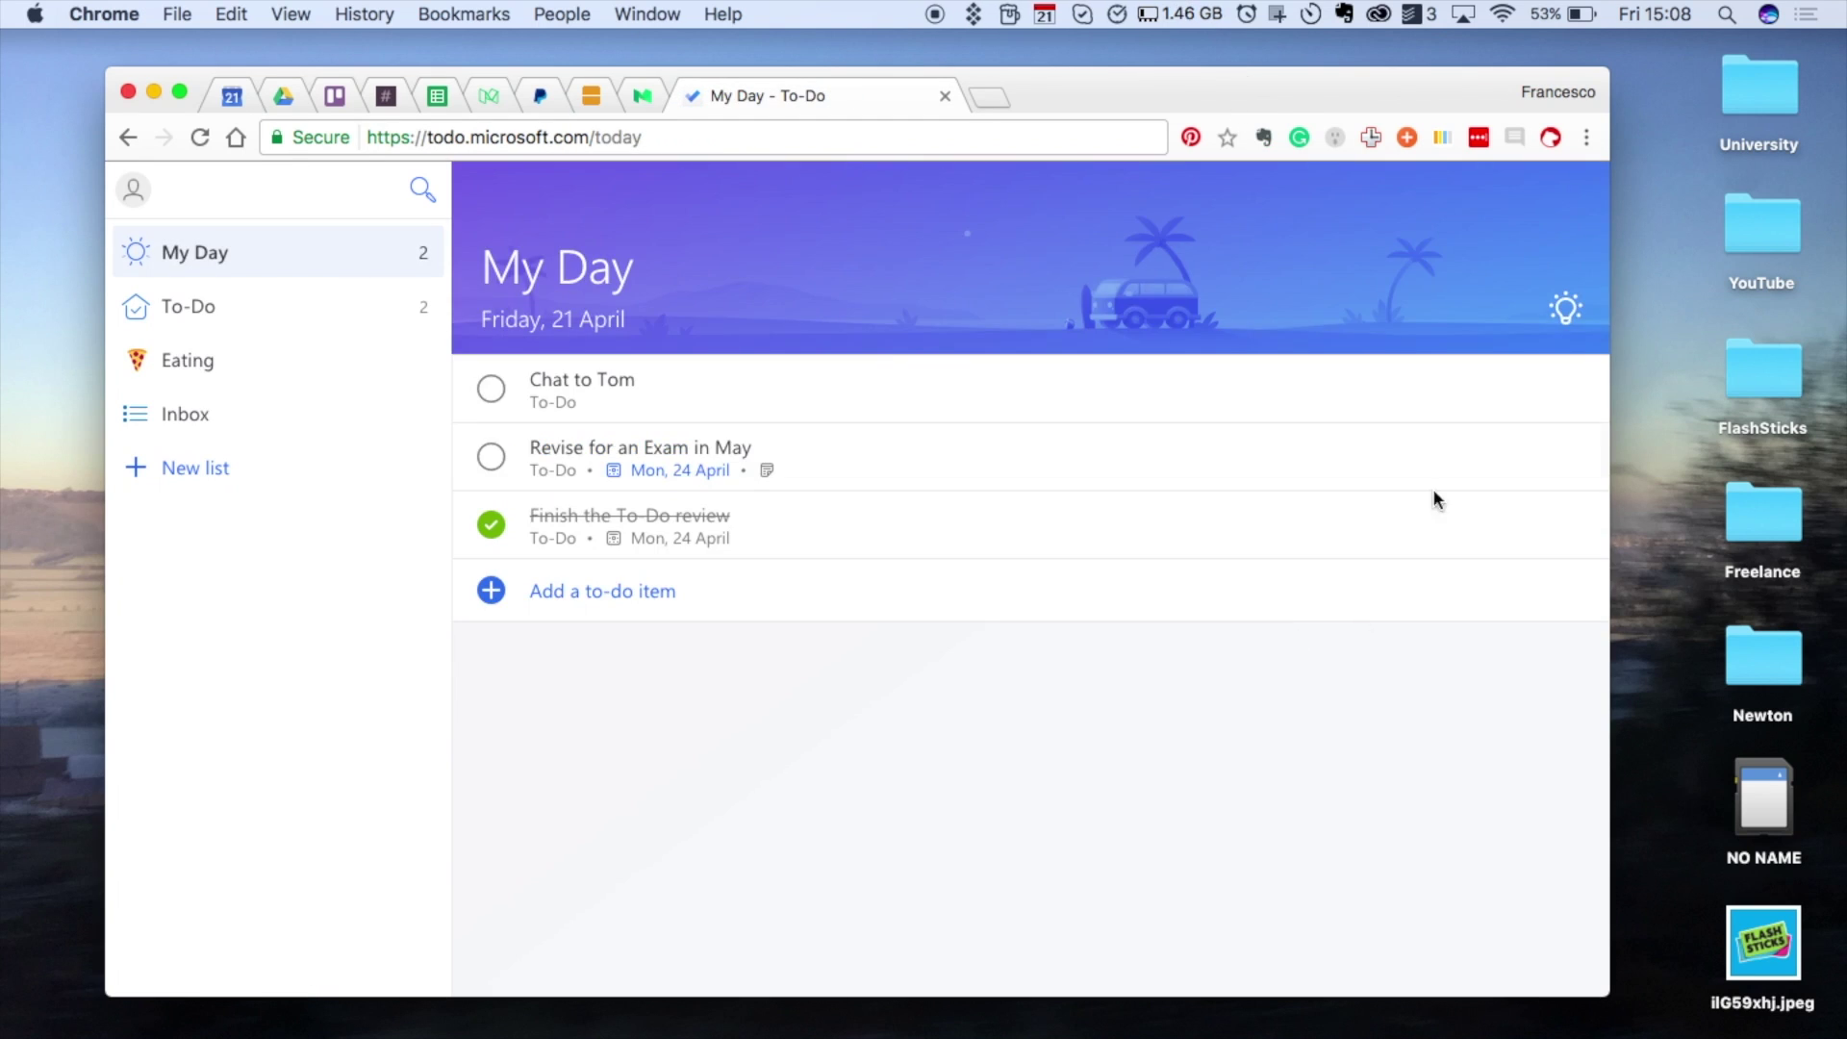
# Step: Briefly view today's suggestions, then bring up the 'Revise for an Exam in May' task details
pyautogui.click(1572, 313)
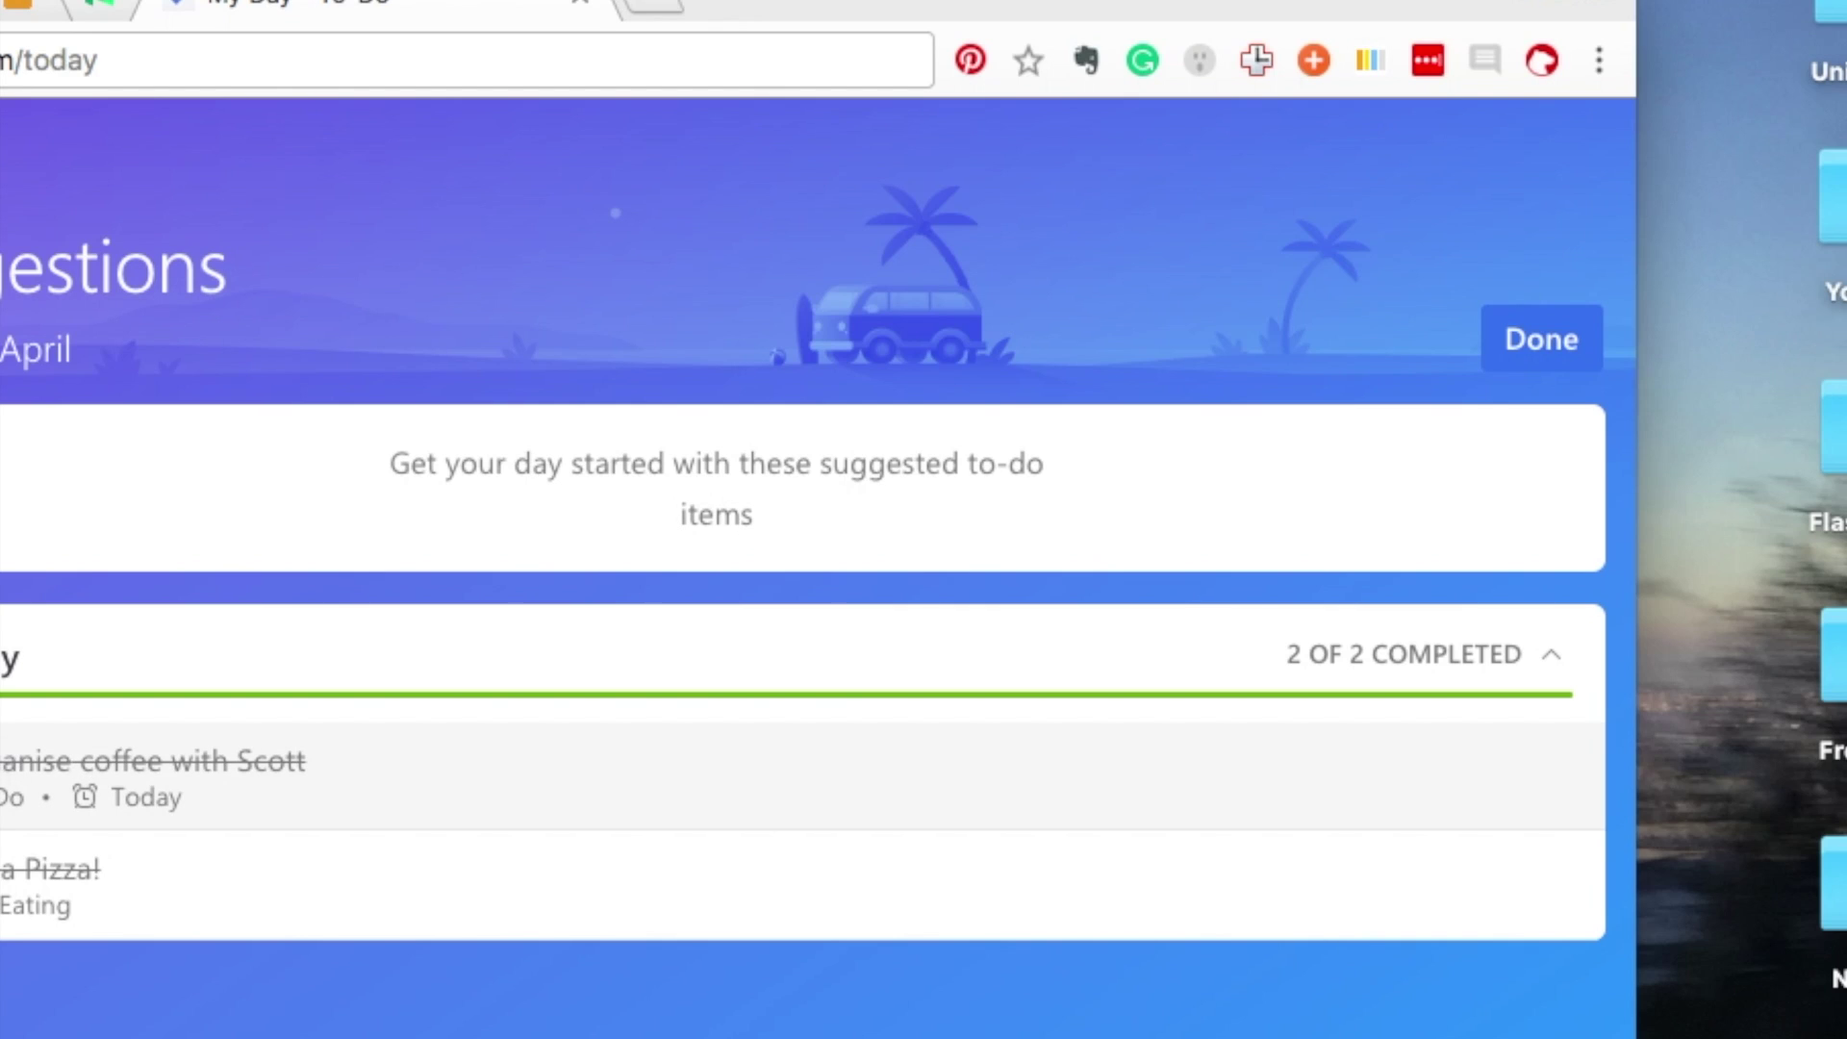
pyautogui.click(1542, 339)
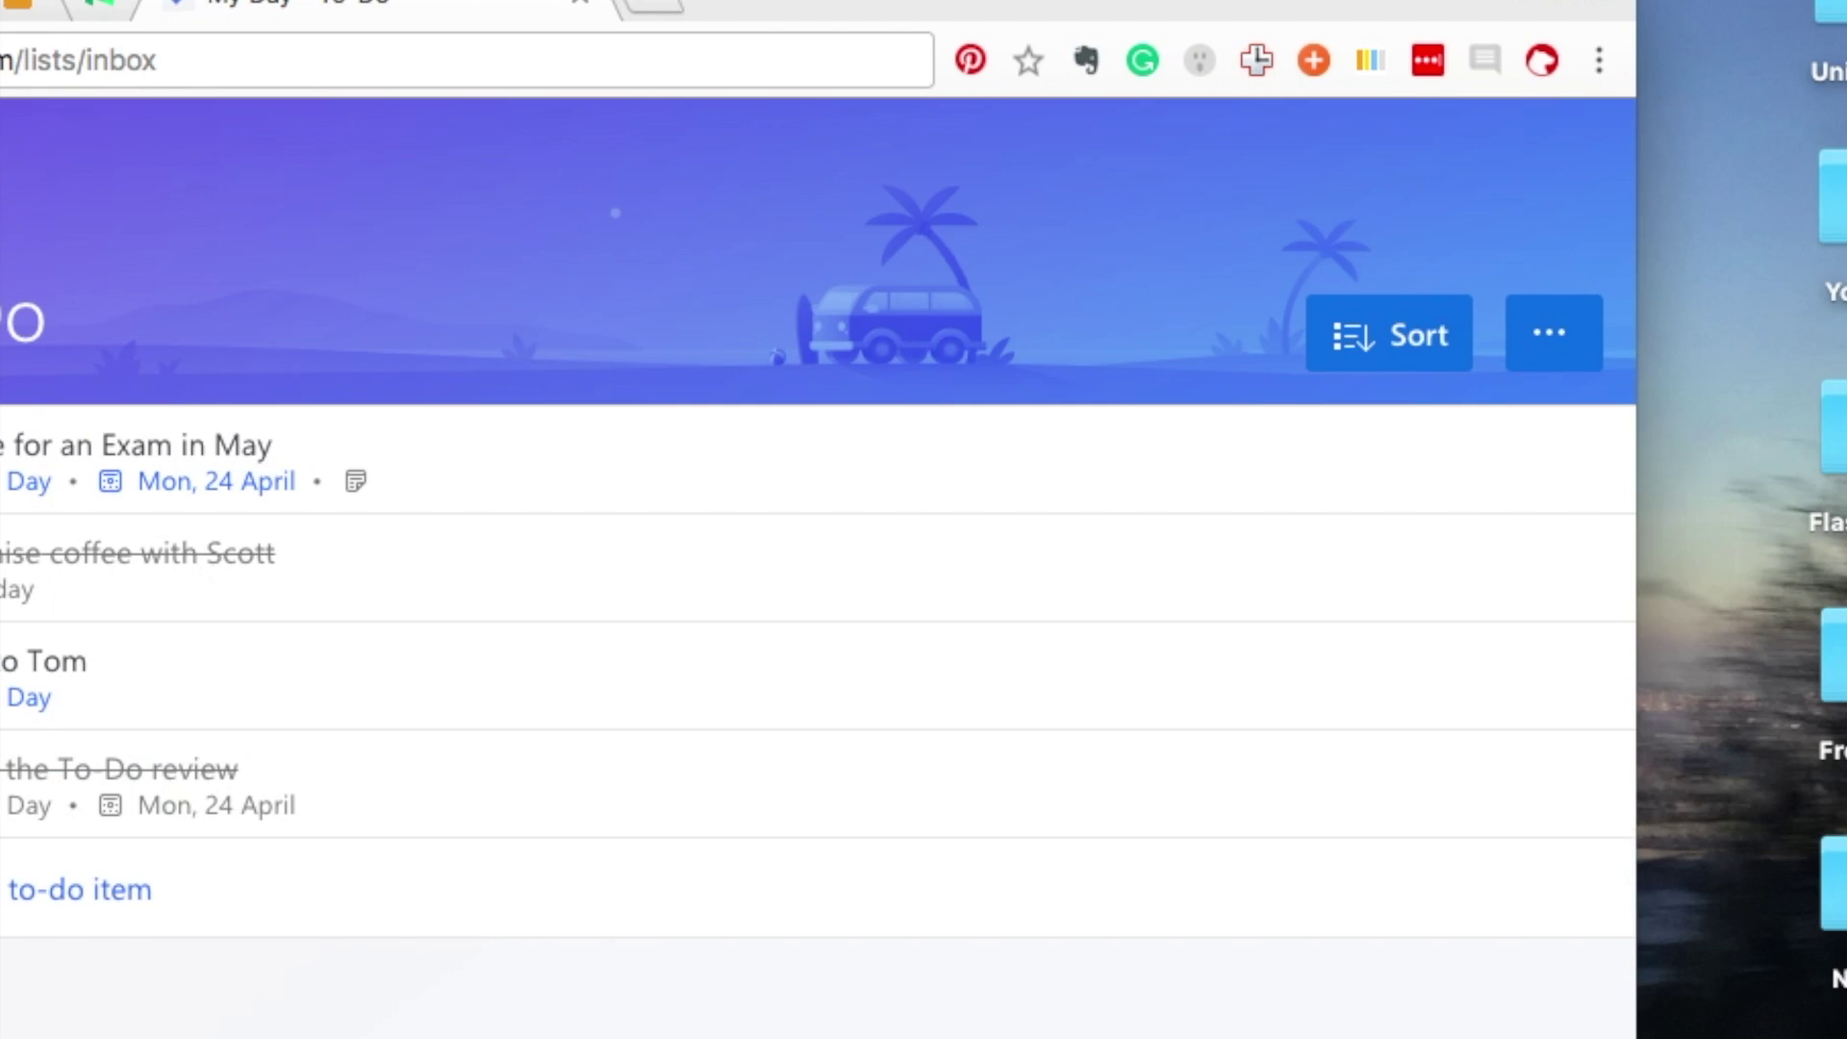
pyautogui.click(491, 495)
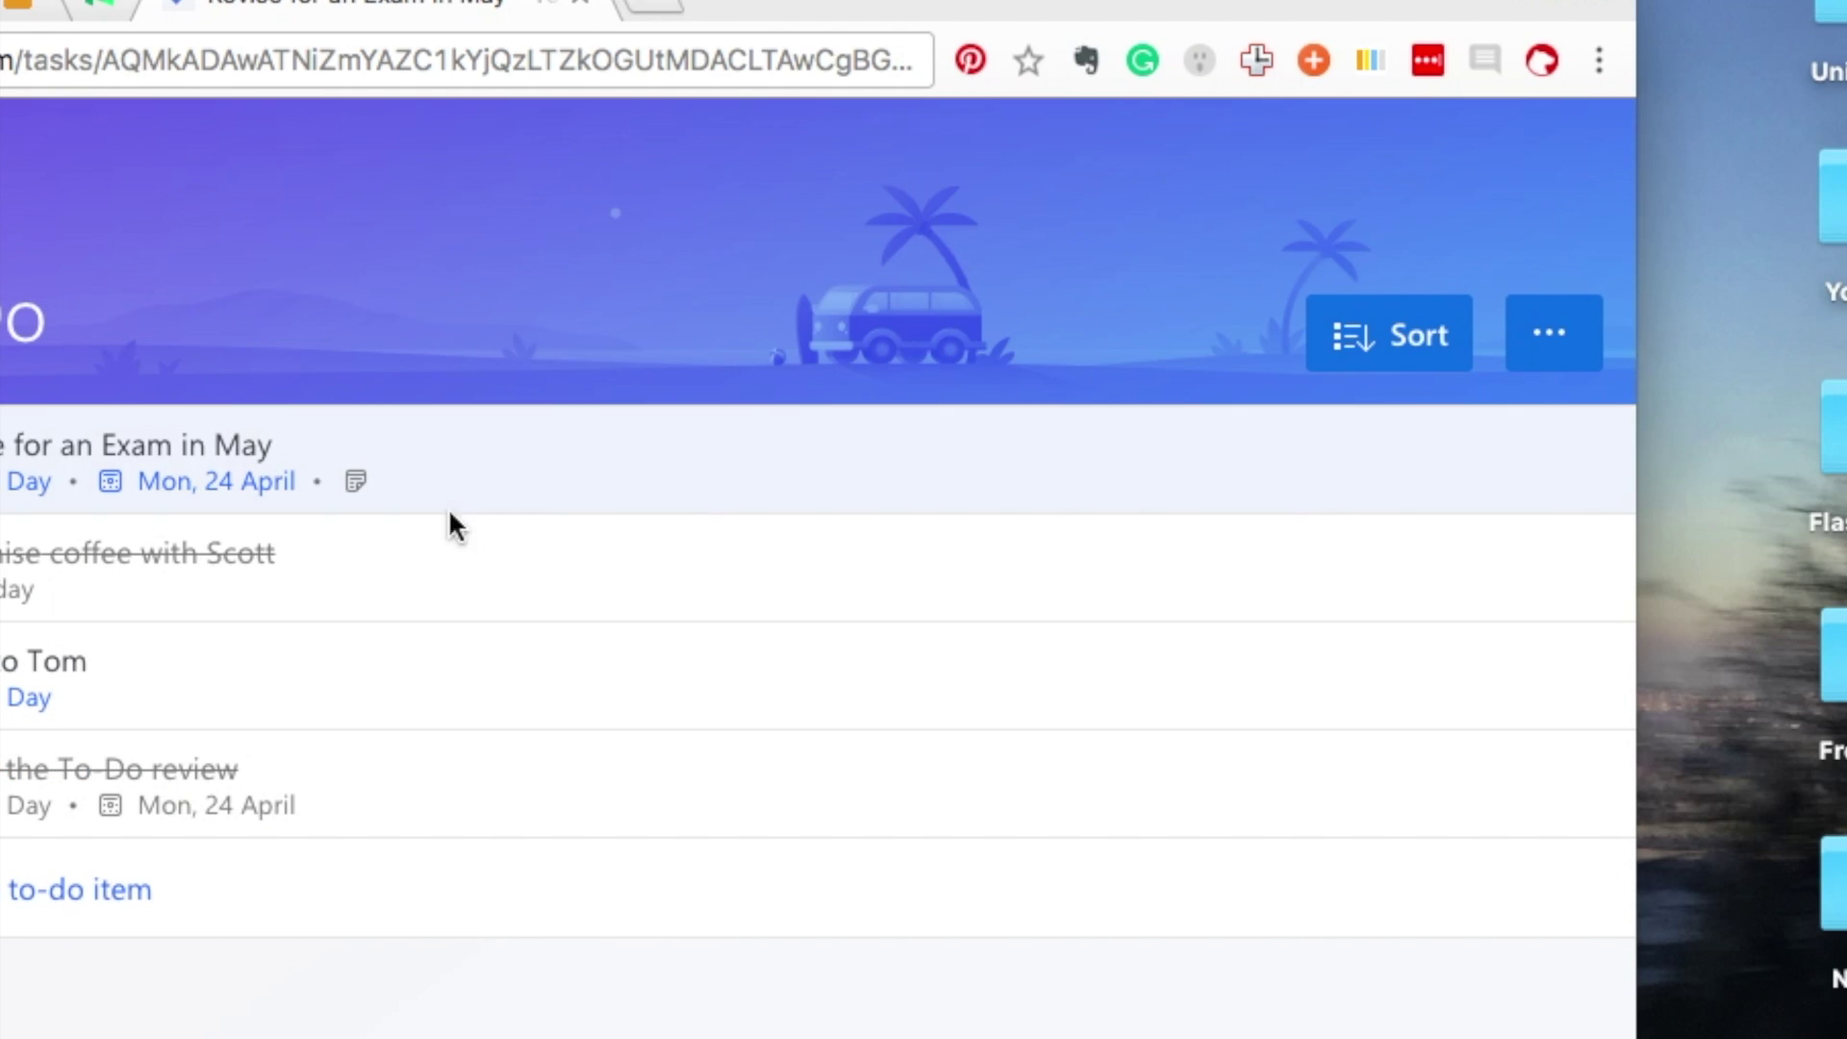
pyautogui.click(387, 450)
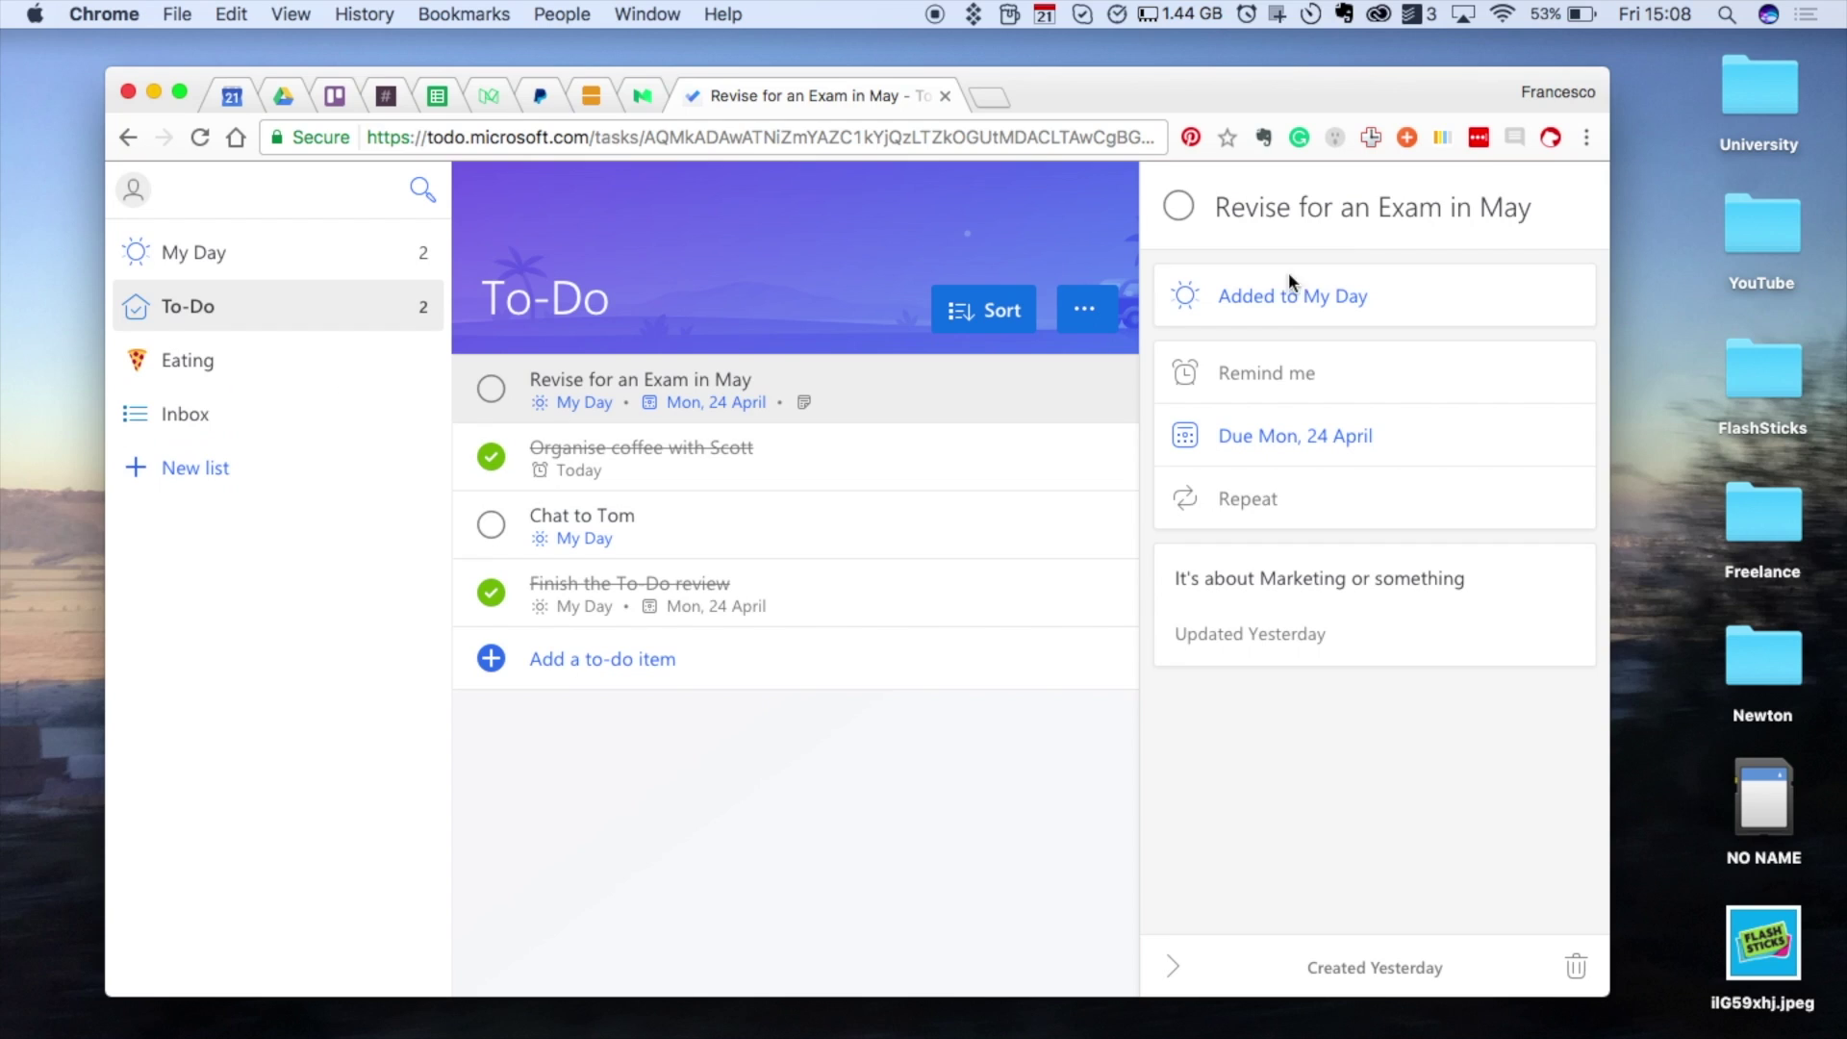
# Step: Remove the exam task from My Day and show yesterday's suggested to-dos for Friday, 21 April
pyautogui.moveTo(1122, 308)
pyautogui.click(1568, 302)
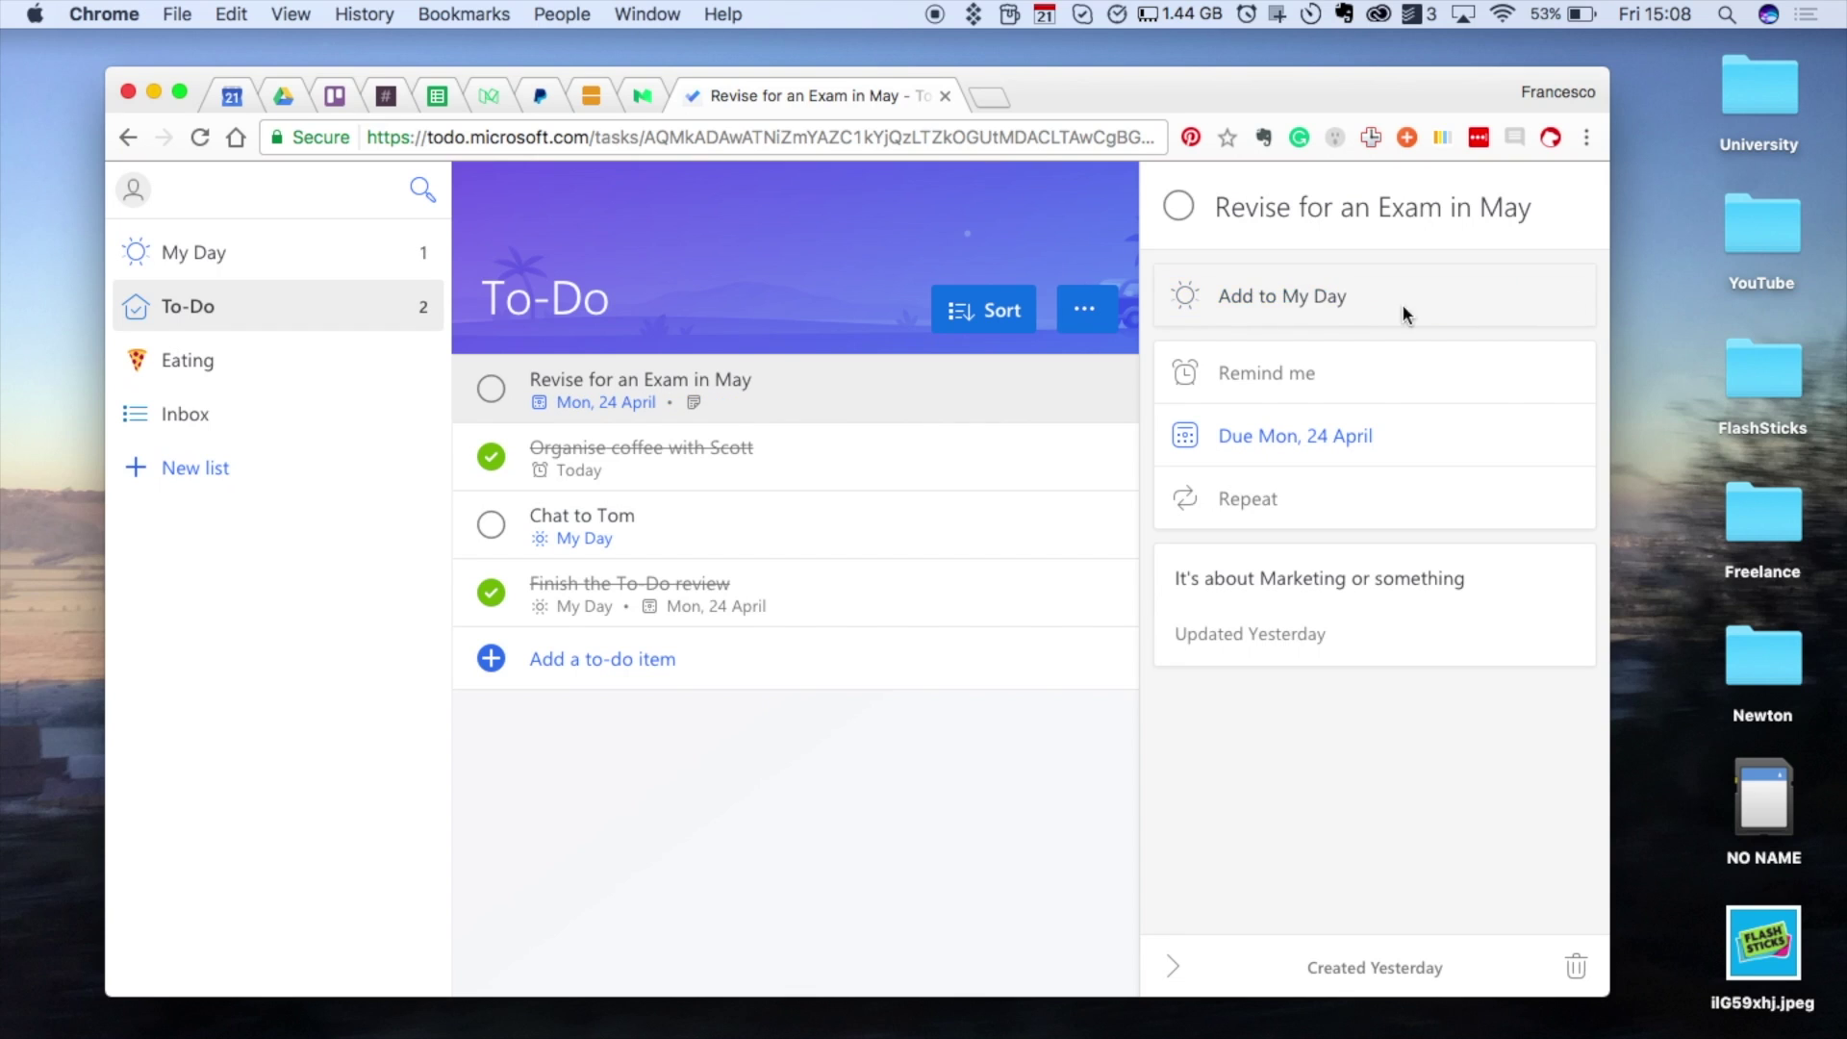
pyautogui.click(298, 258)
pyautogui.click(1566, 308)
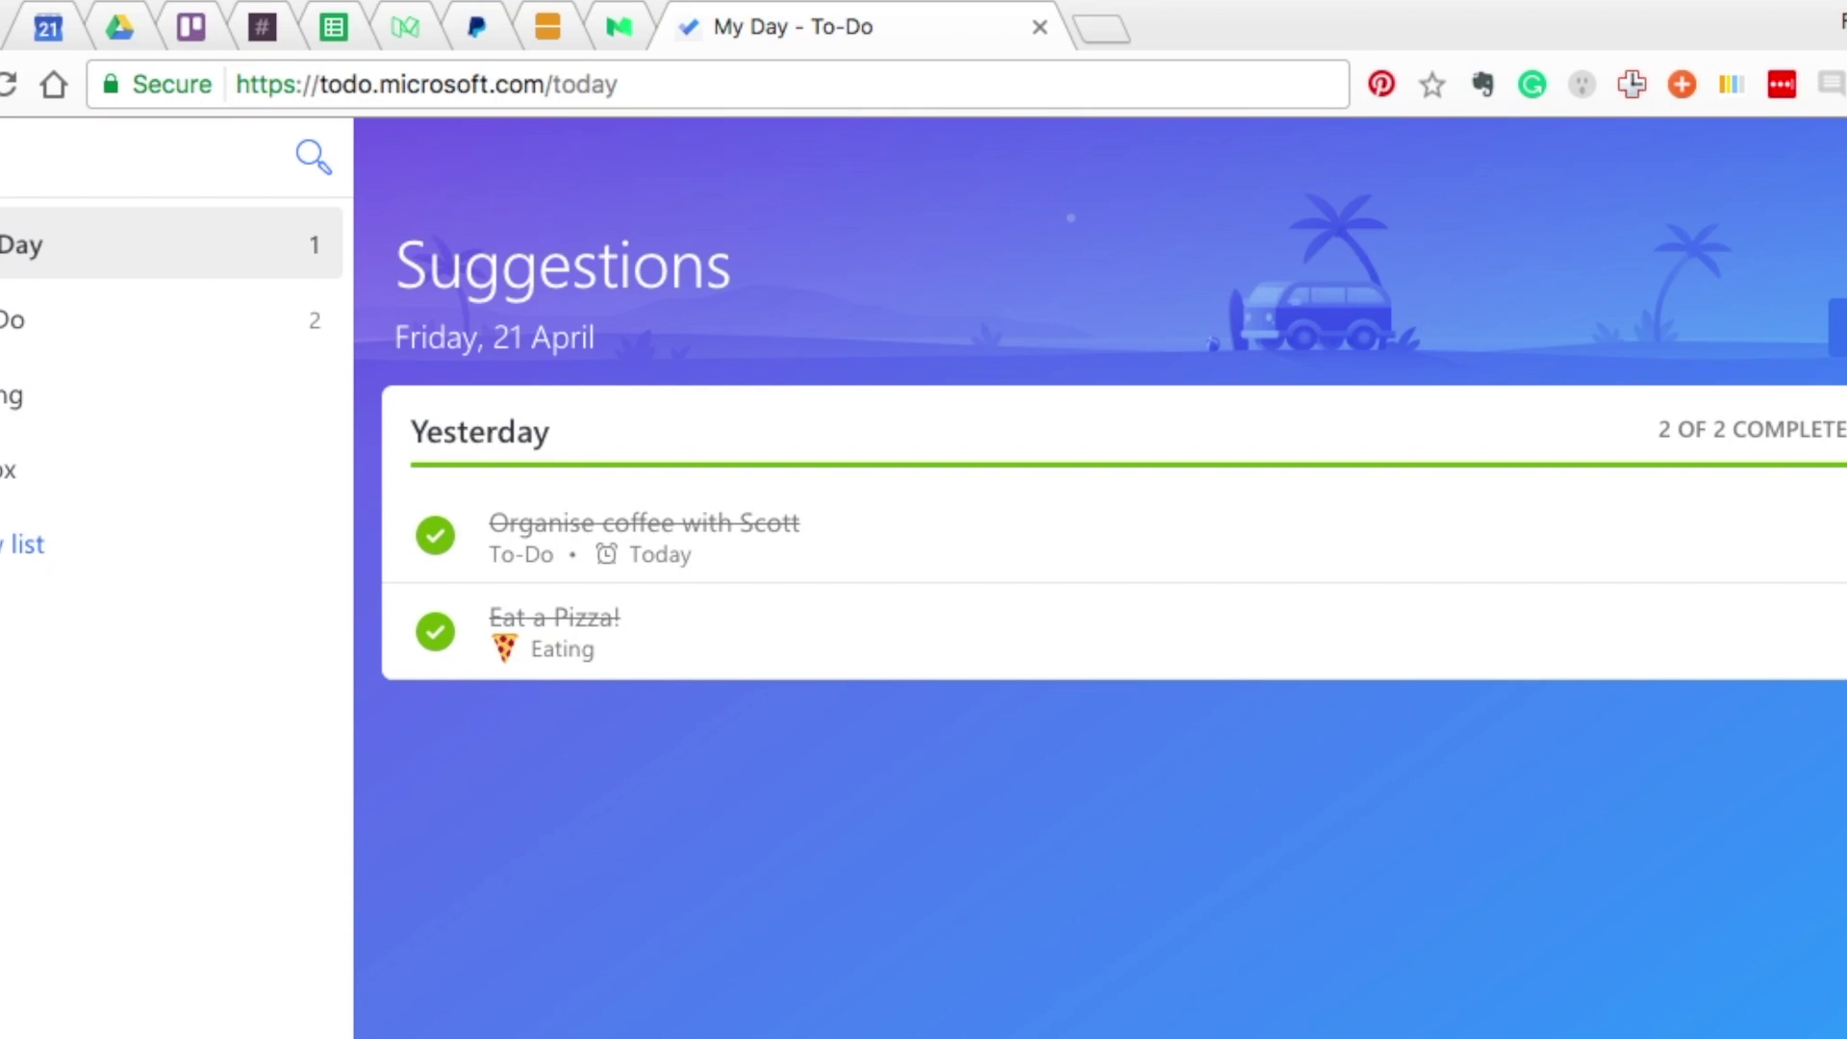
# Step: Dismiss the Suggestions panel with Done, leaving 'Chat to Tom' open in My Day
pyautogui.click(1835, 327)
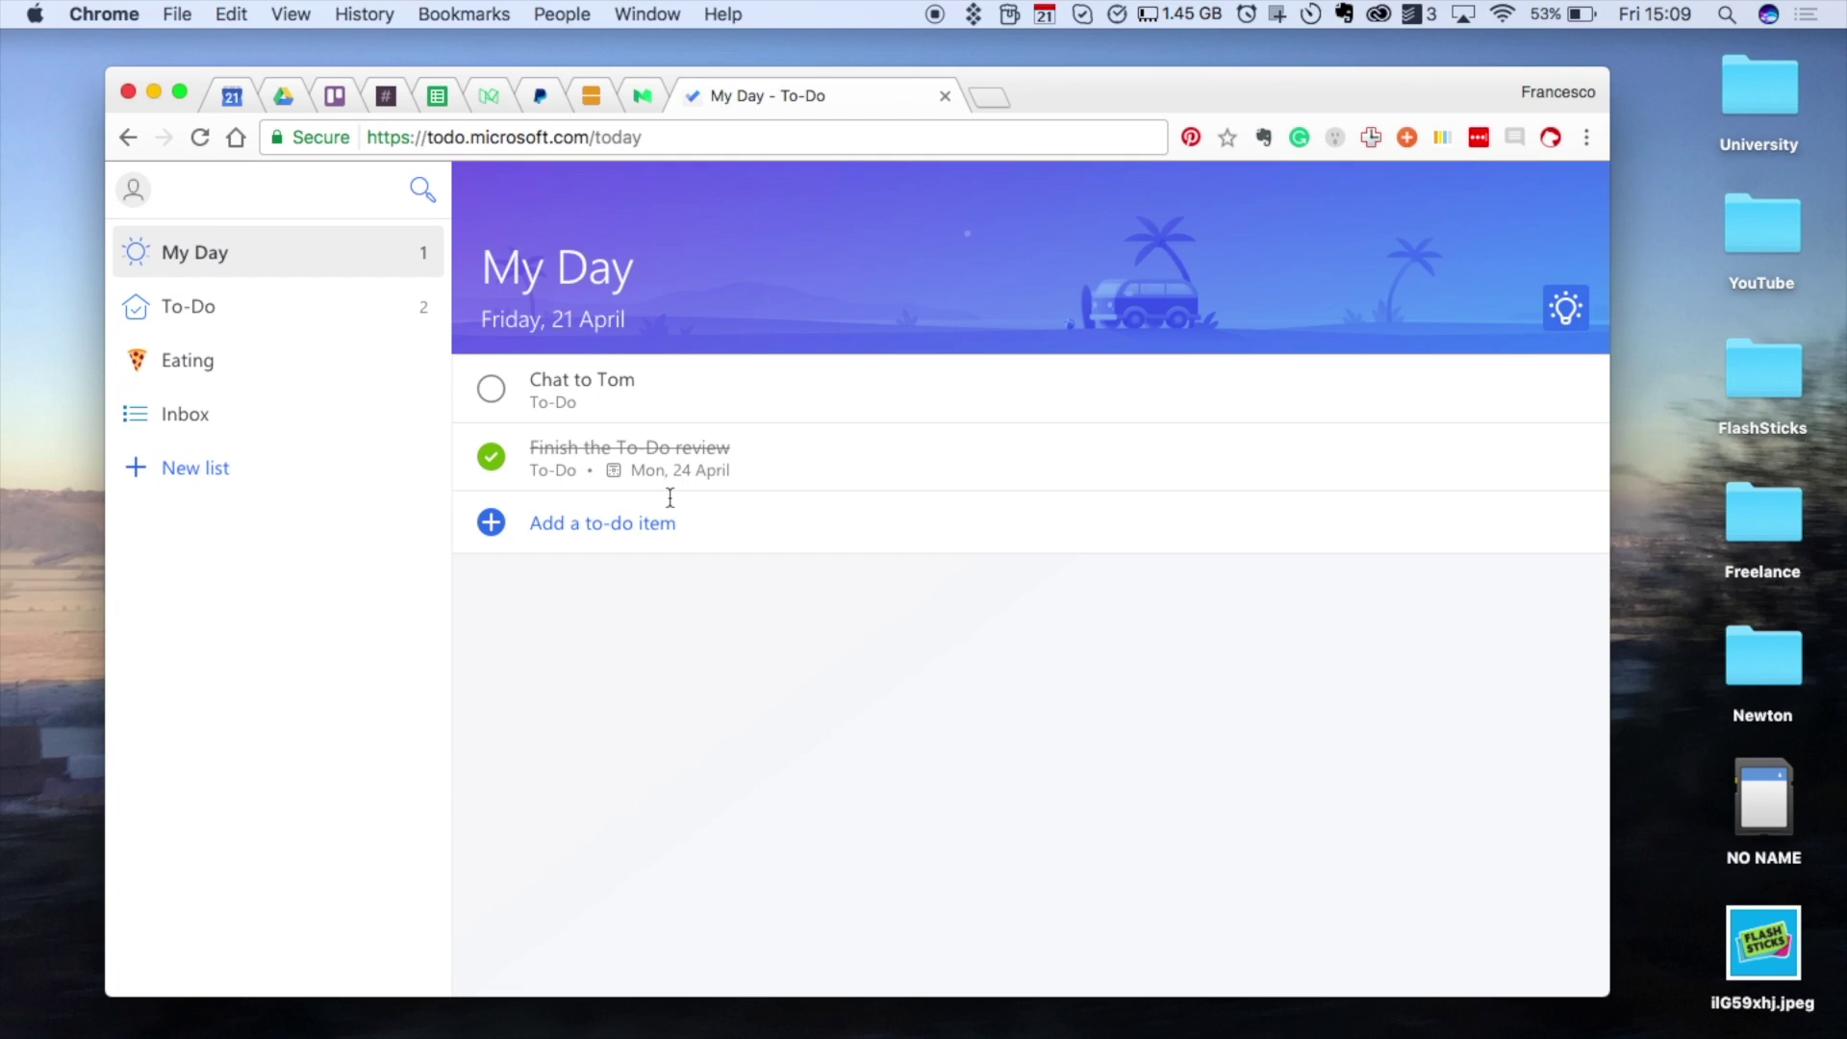
pyautogui.click(619, 521)
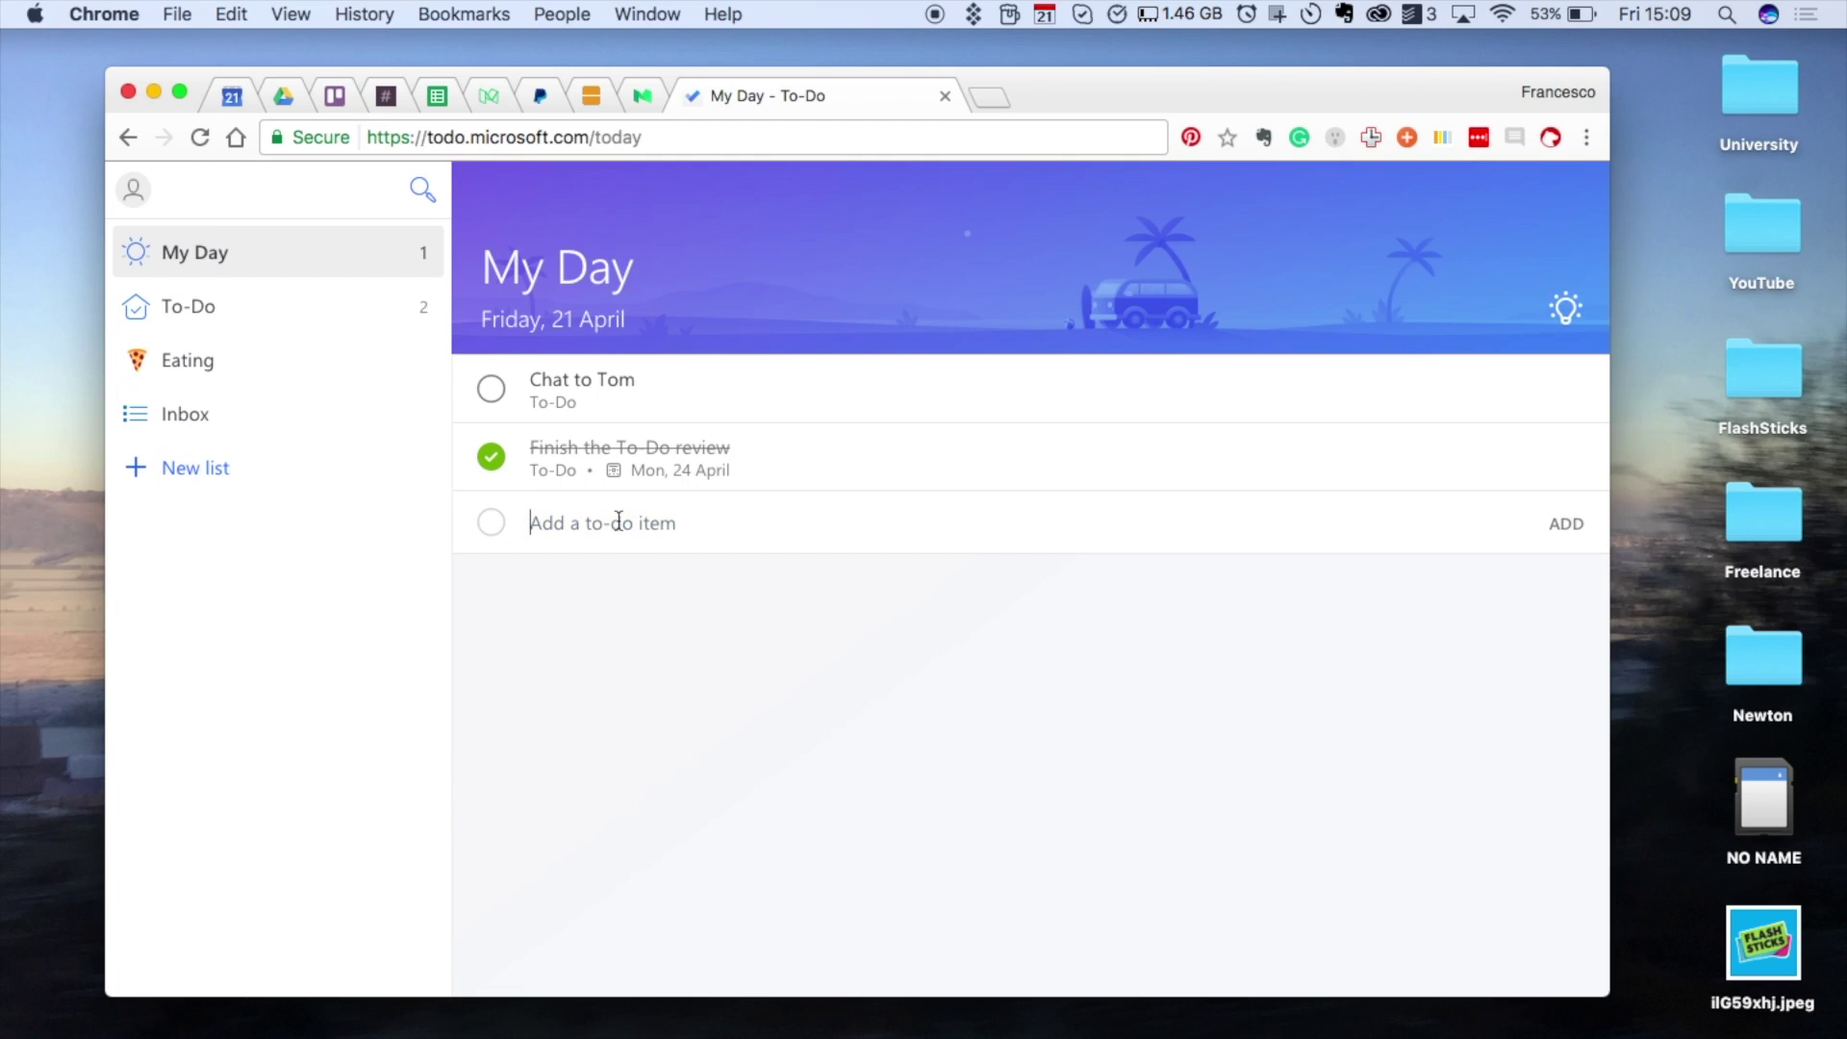
pyautogui.click(926, 621)
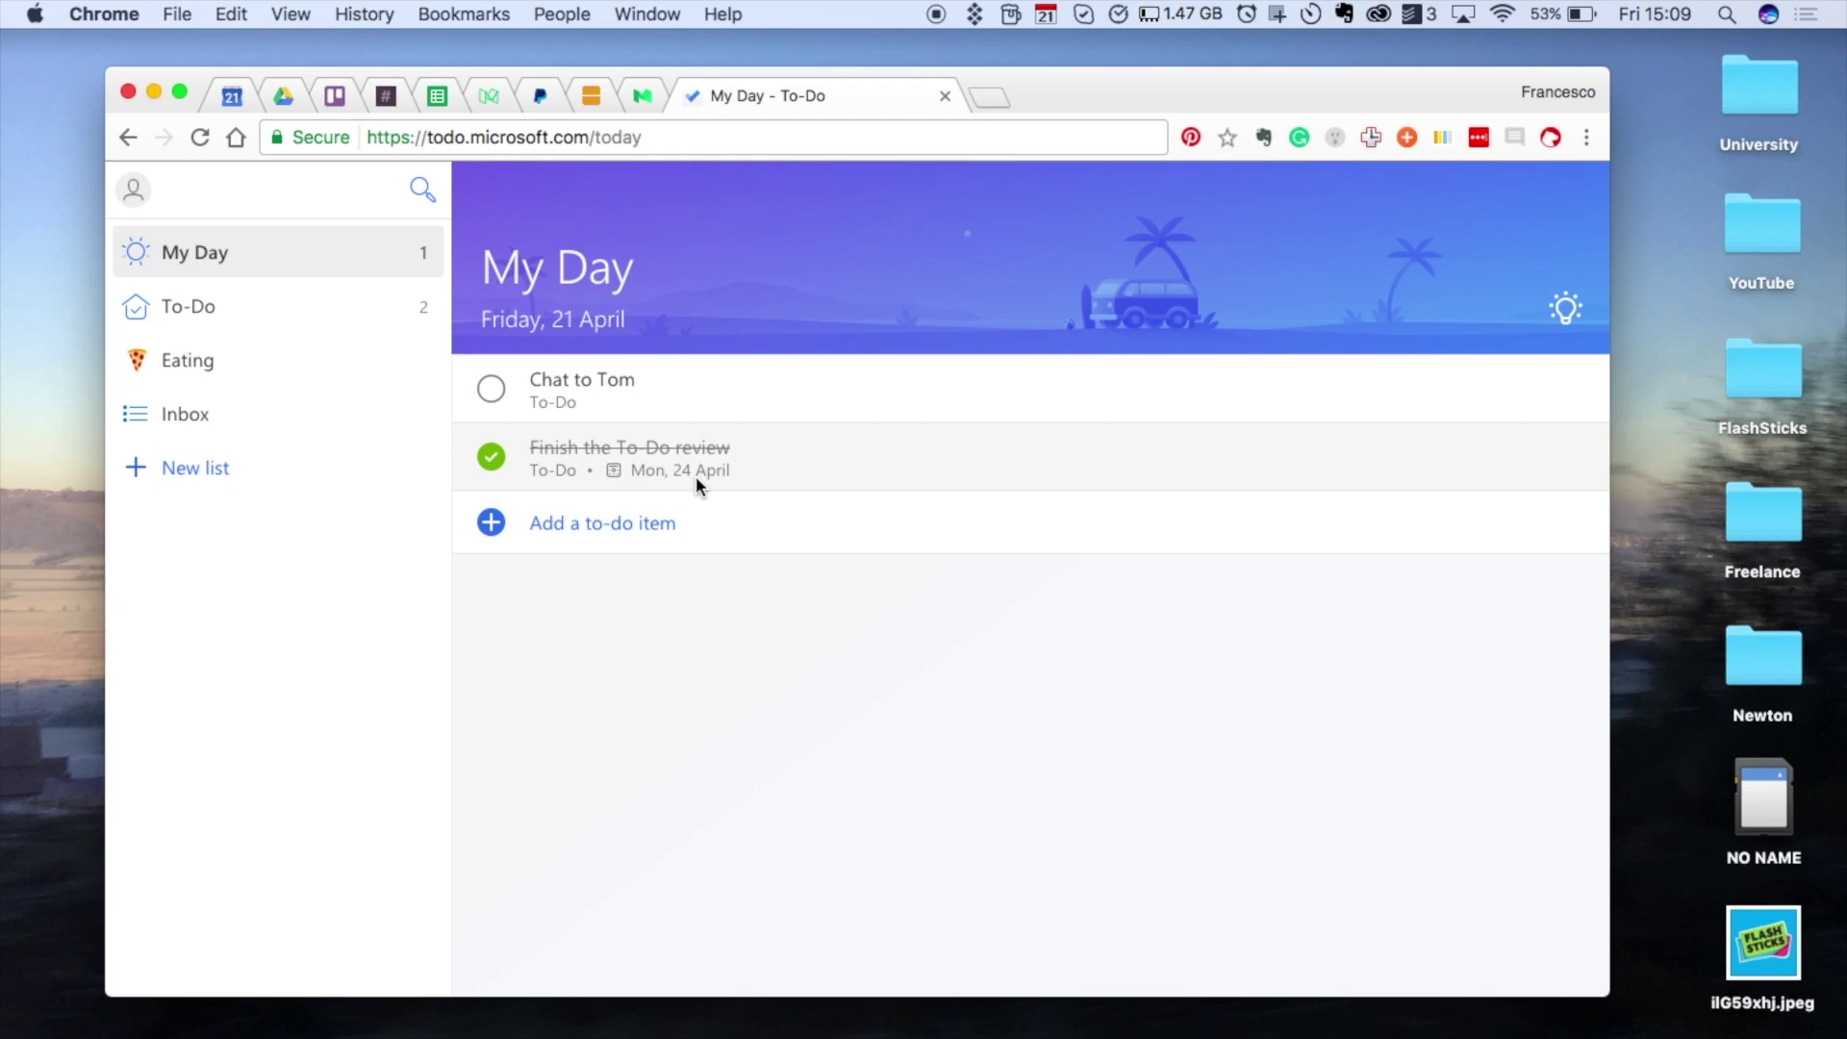
pyautogui.click(637, 475)
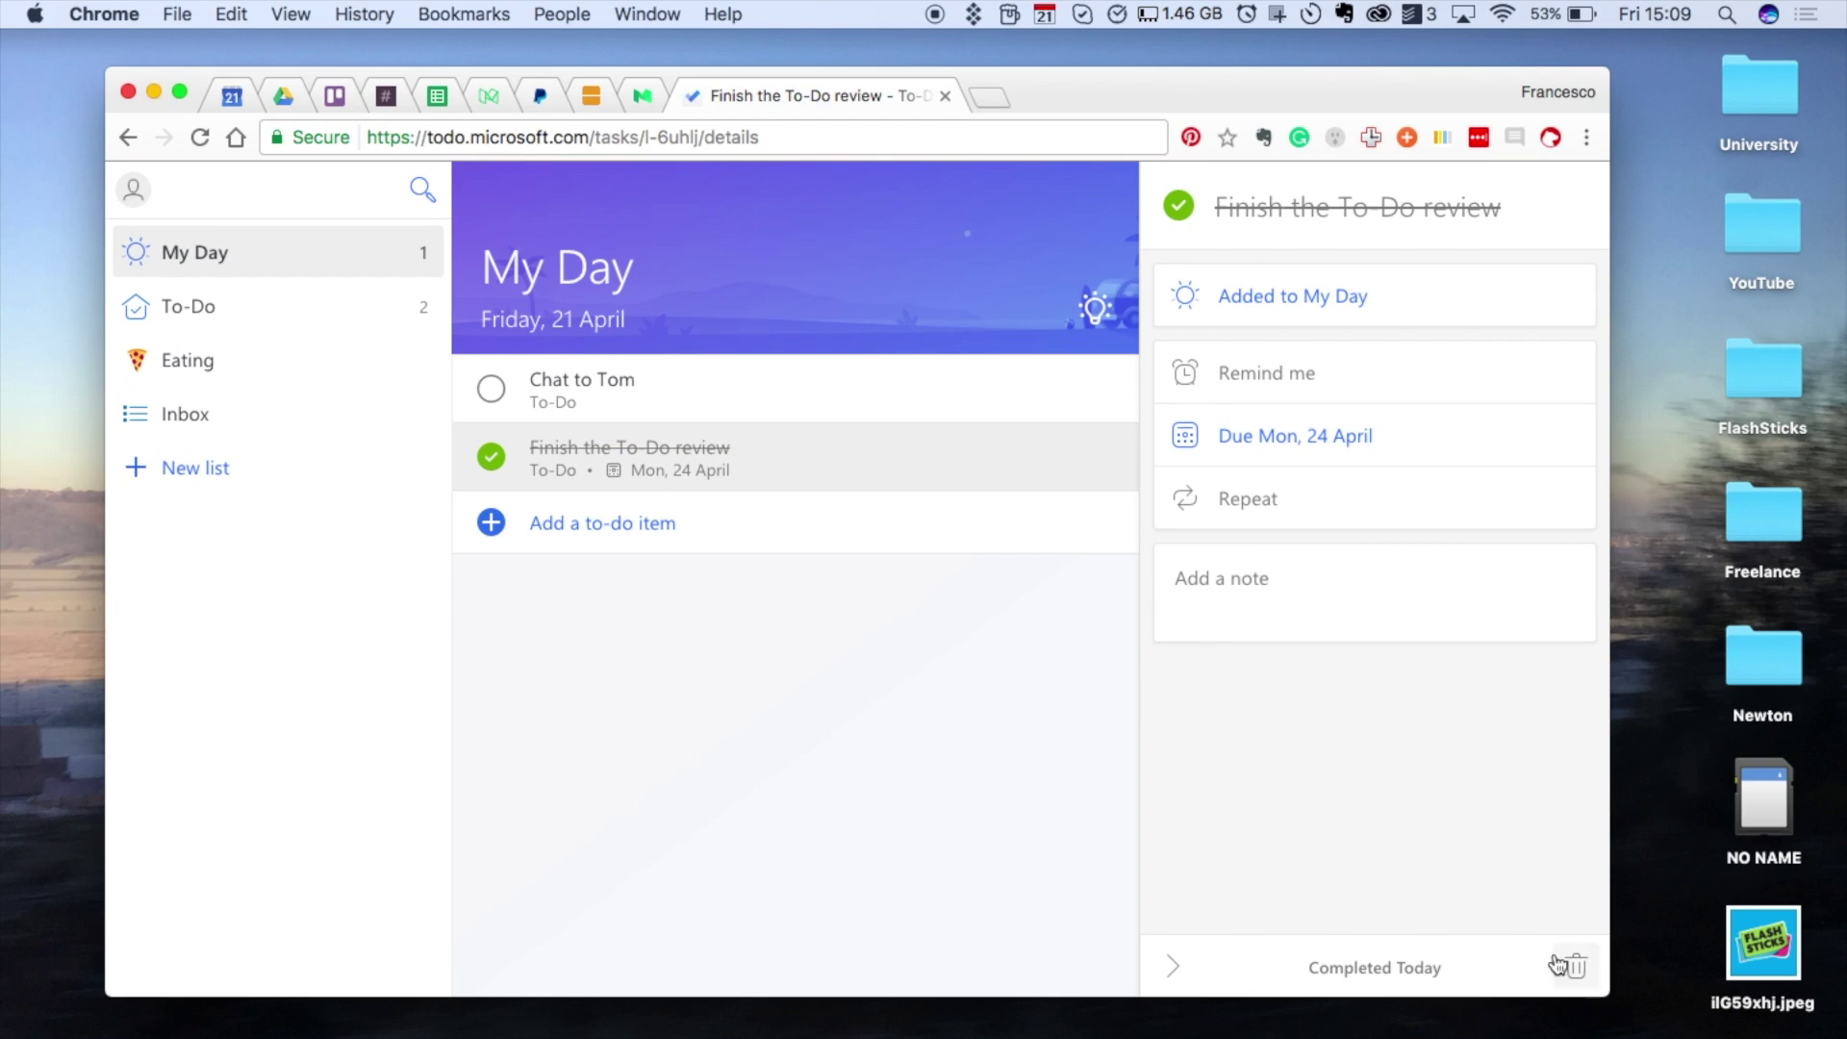
pyautogui.click(1173, 967)
pyautogui.click(1566, 324)
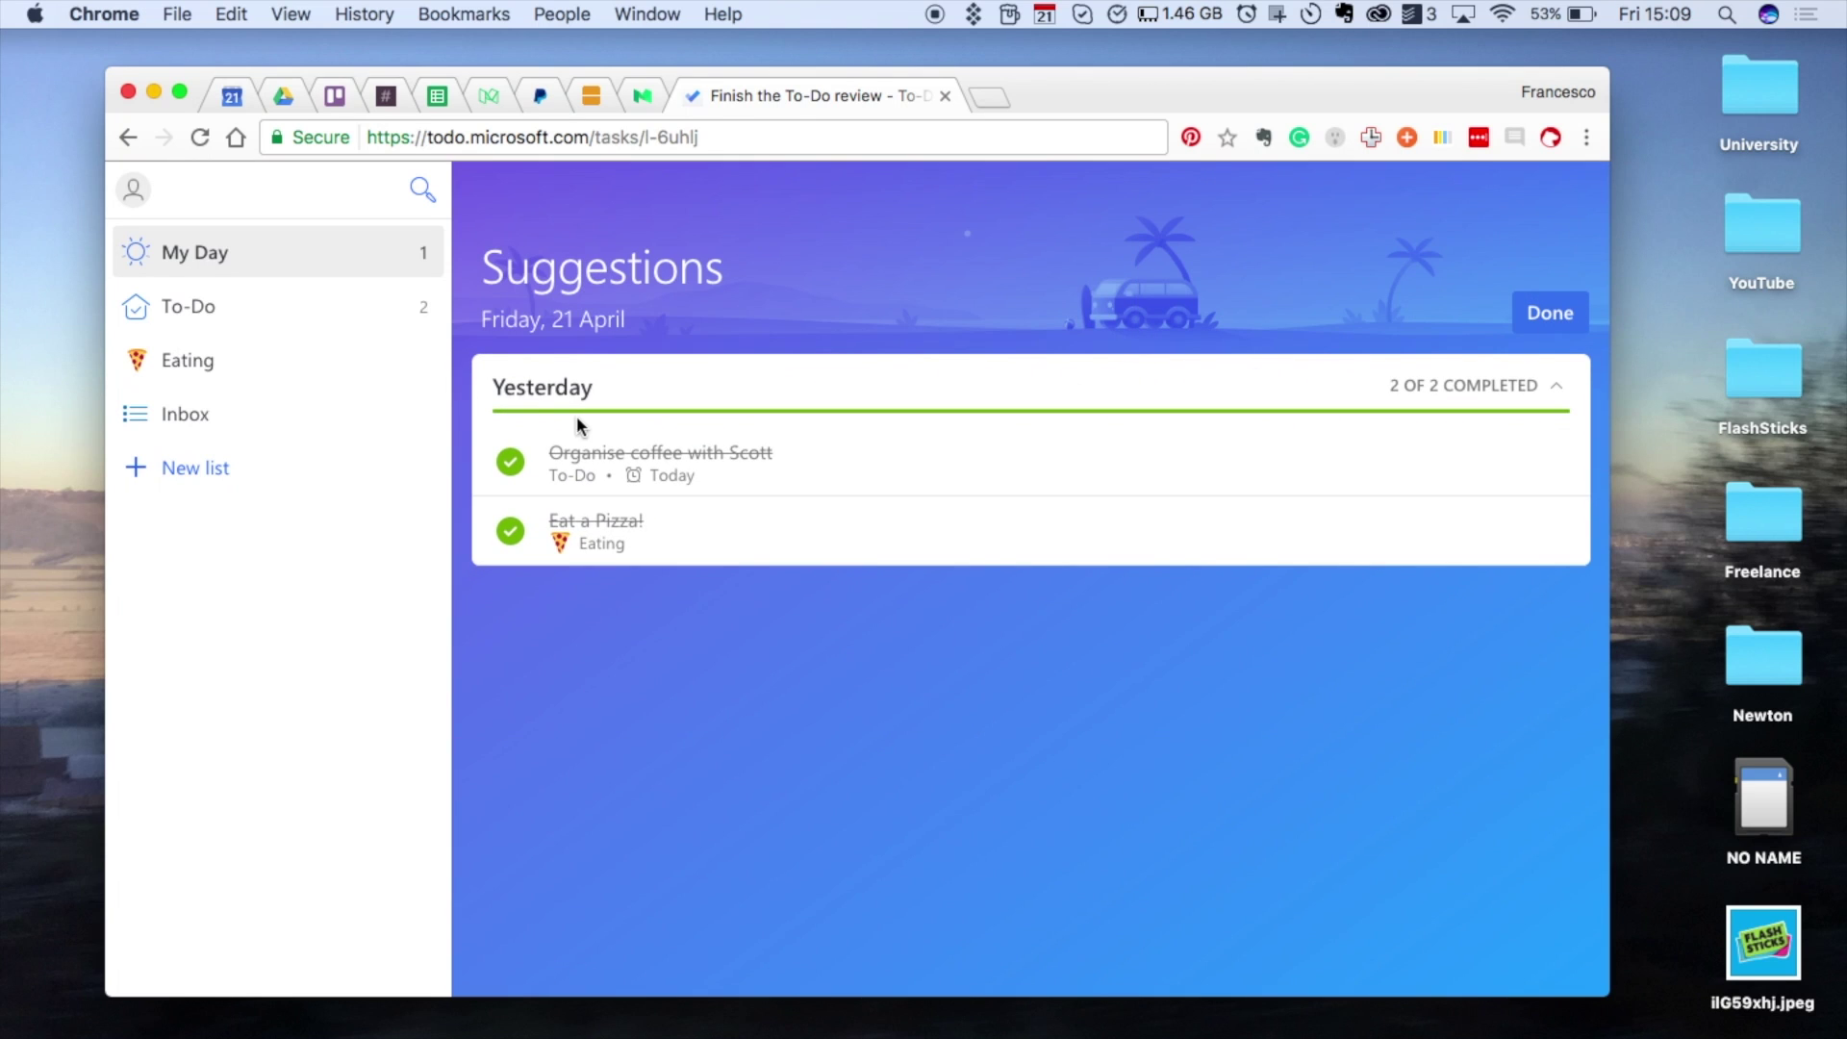
pyautogui.click(259, 252)
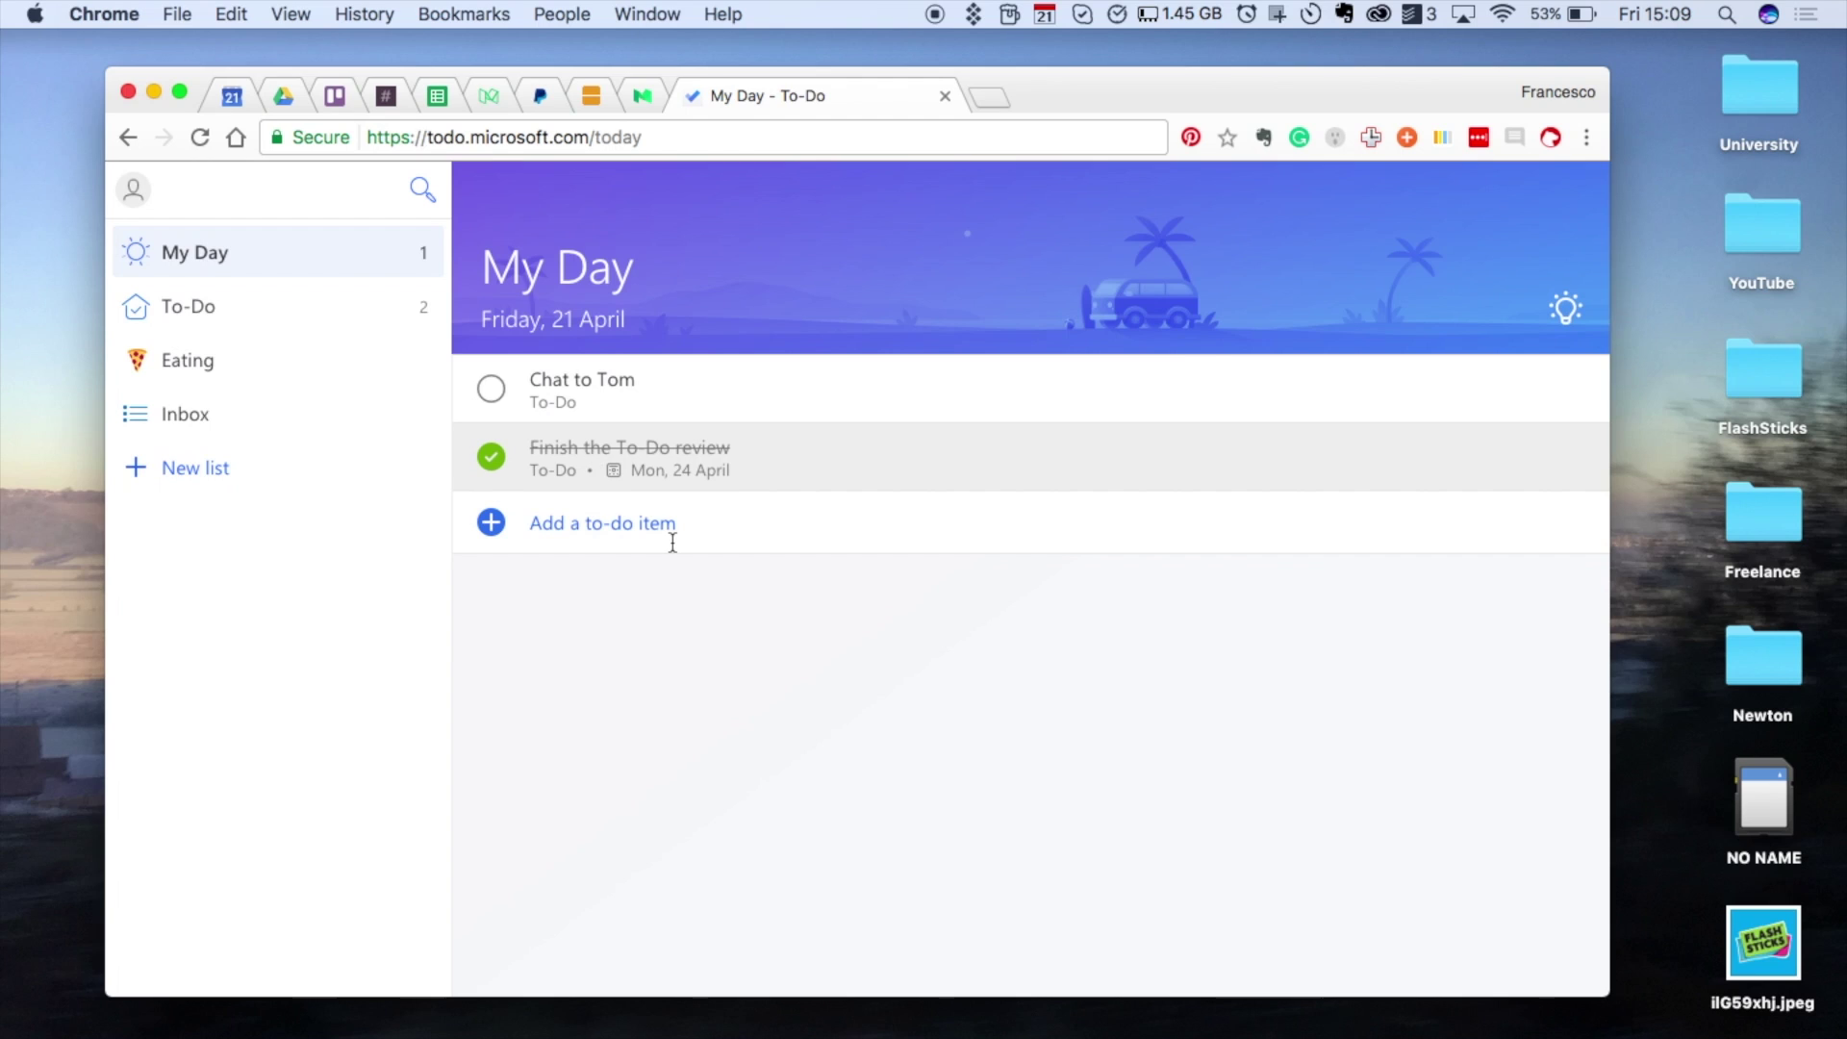